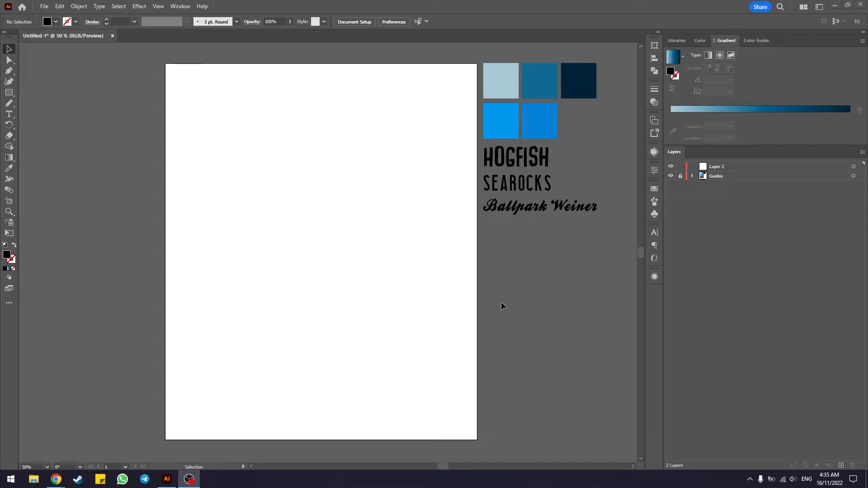
Step: Draw a 1080 × 1305 px rectangle covering the whole artboard on Layer 2
left_click(723, 167)
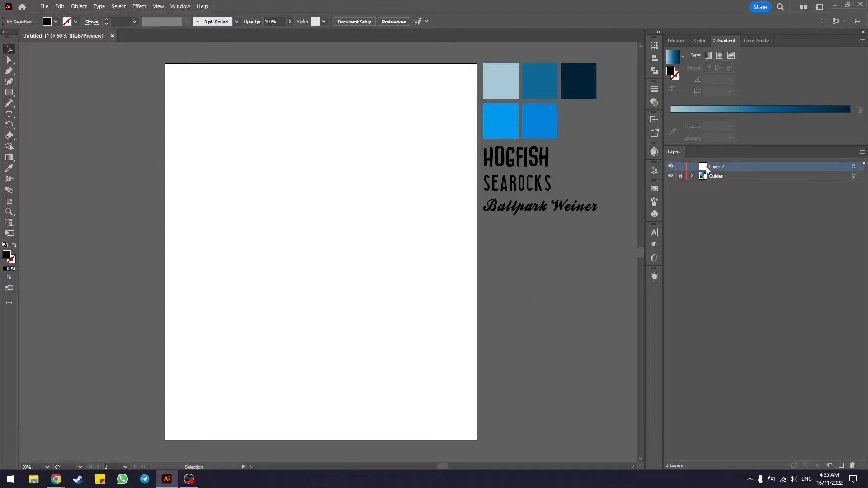
left_click(854, 167)
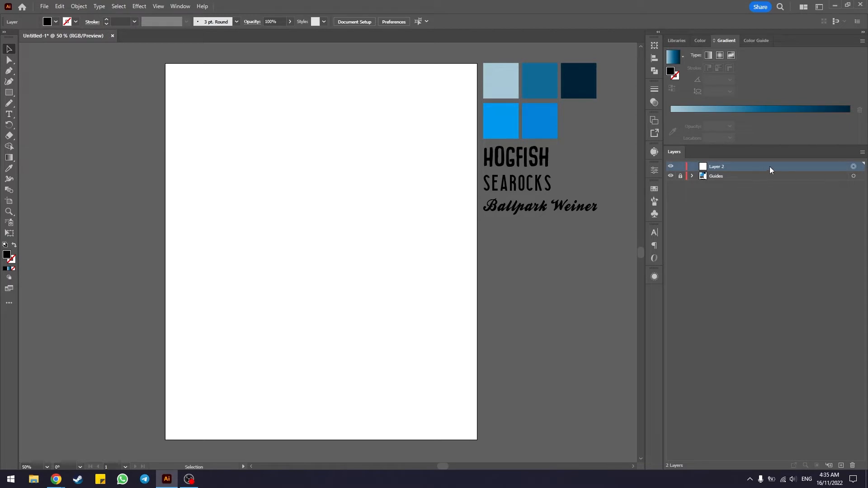
left_click(8, 93)
left_click_drag(165, 64, 477, 440)
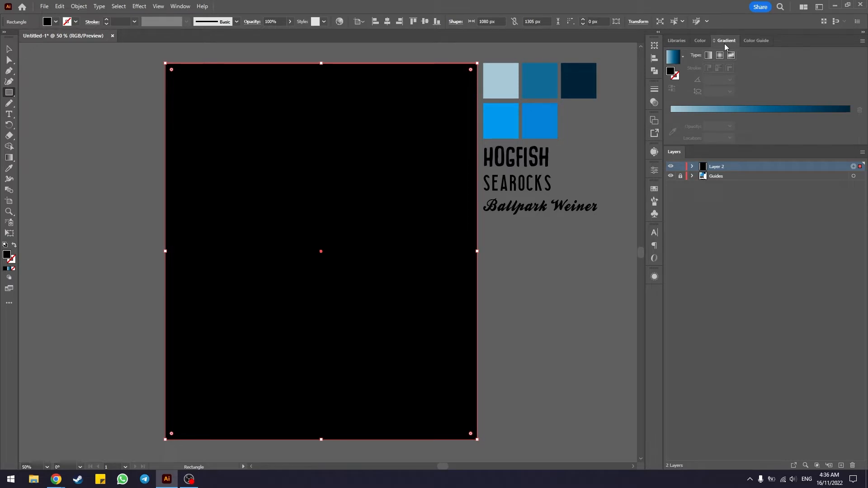
Step: Fill the rectangle with a linear gradient, sampling the pale blue and dark navy swatches for its two end stops
left_click(184, 8)
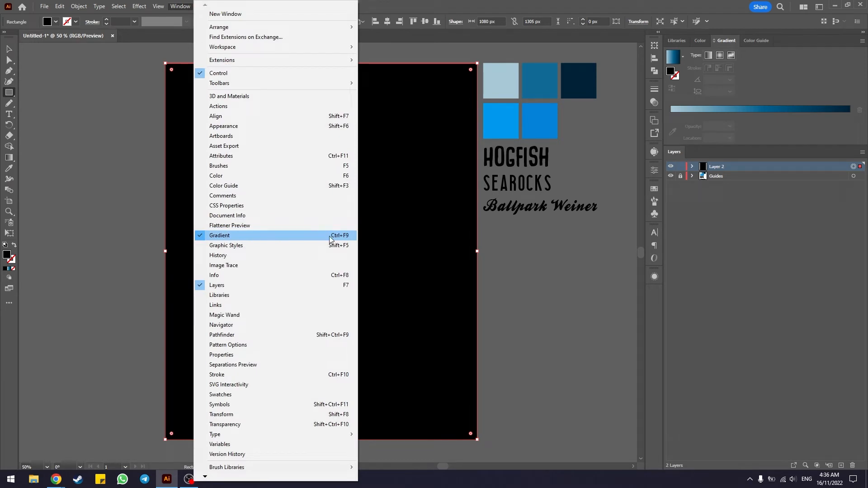
left_click(180, 7)
key("v")
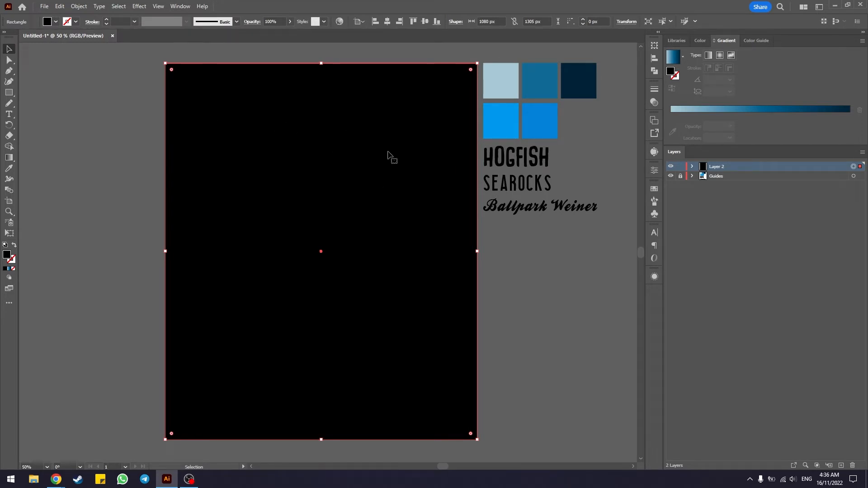
left_click(709, 56)
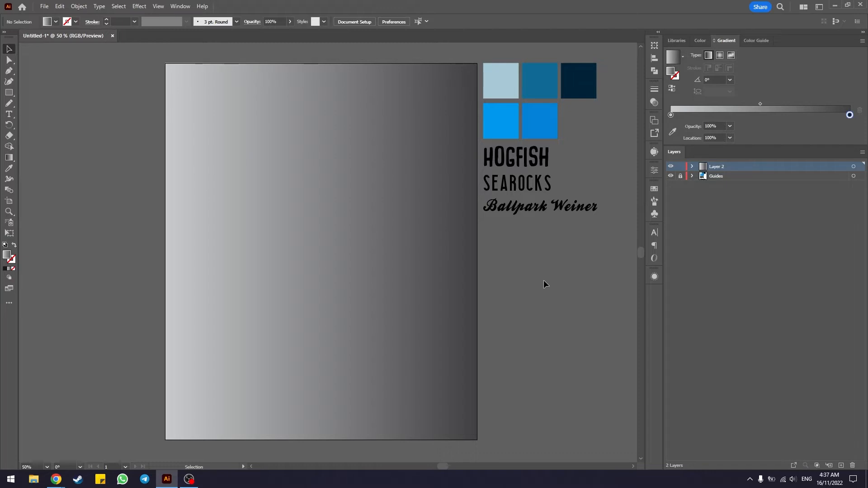
left_click(273, 222)
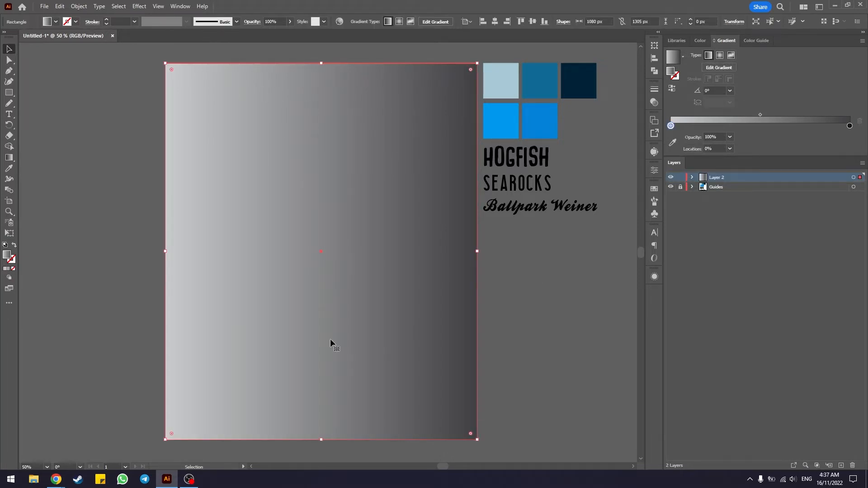
left_click(672, 143)
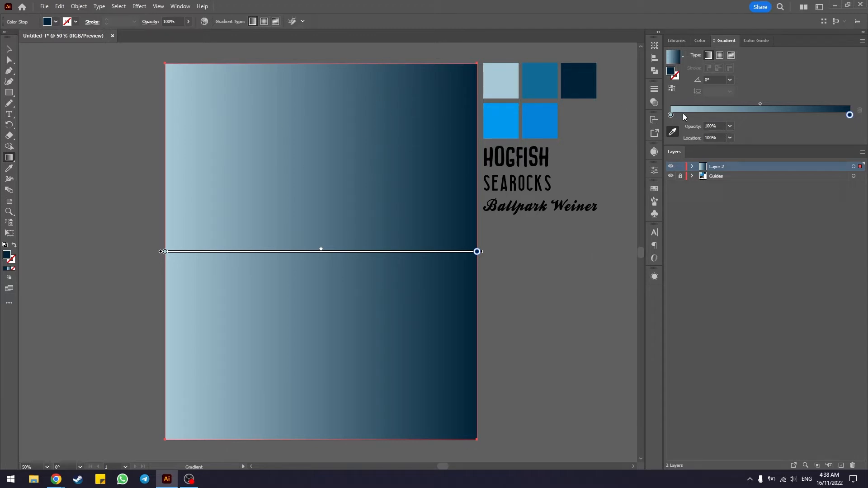
Step: Add a middle gradient stop at 50% location and colour it by sampling the medium teal-blue swatch
left_click(739, 116)
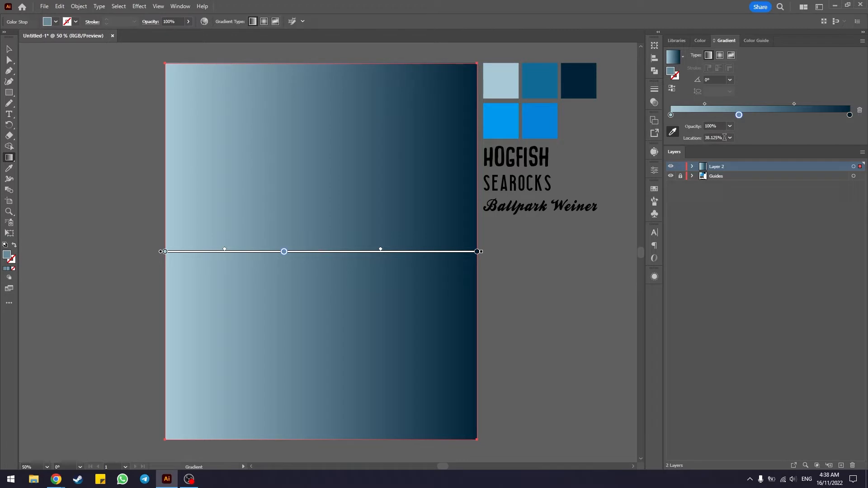
left_click_drag(724, 137, 694, 139)
type("50")
key("Return")
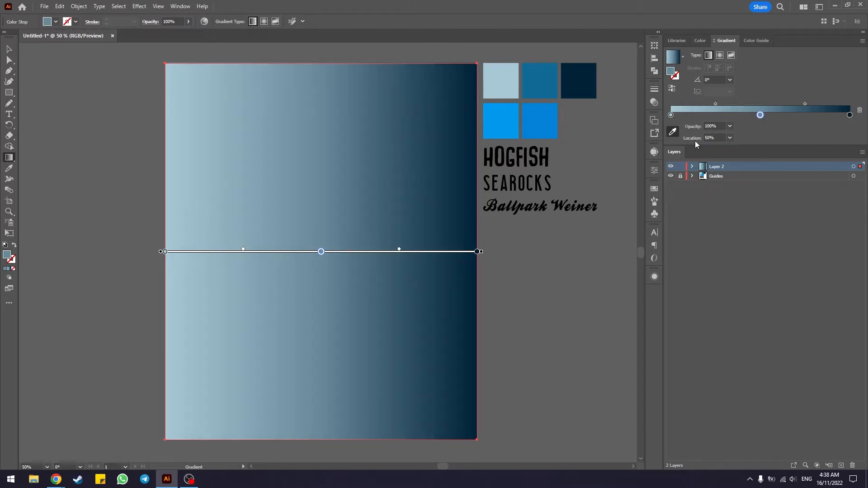
left_click(761, 118)
left_click(673, 133)
left_click(543, 72)
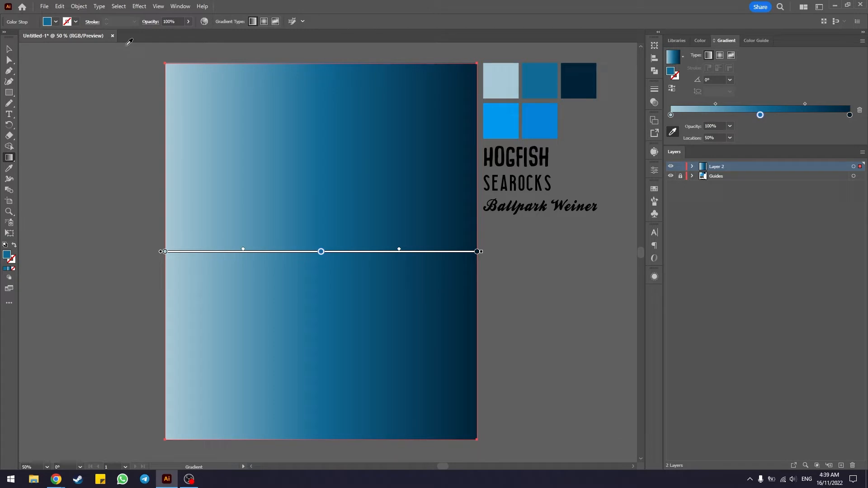
Step: Set the gradient angle to 90° and deselect the rectangle
left_click(714, 80)
type("90")
key("Return")
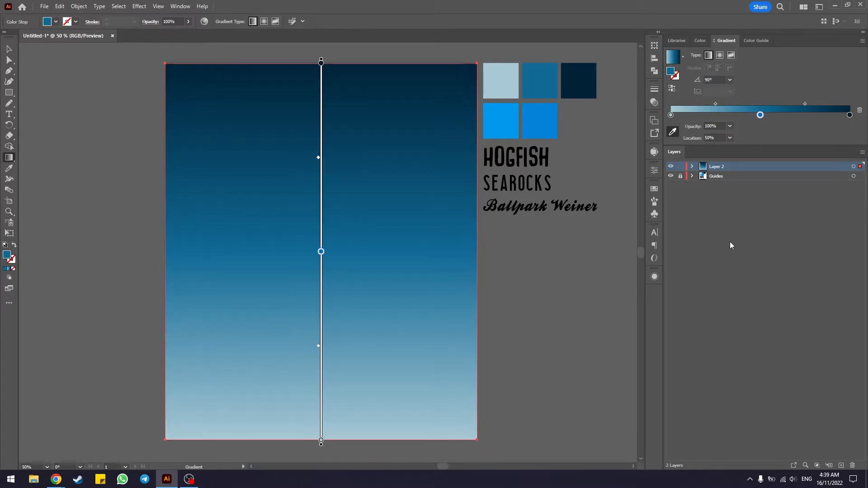
left_click(9, 48)
left_click(537, 242)
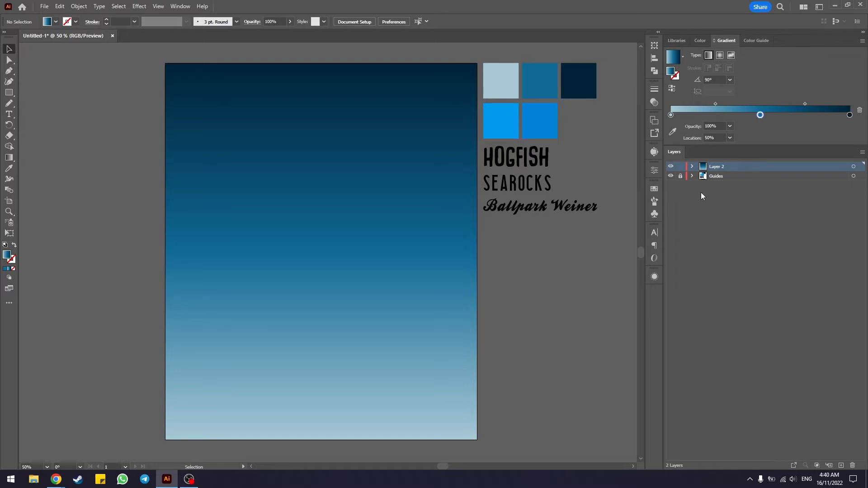
Step: Rename Layer 2 as Background and lock it
double_click(717, 167)
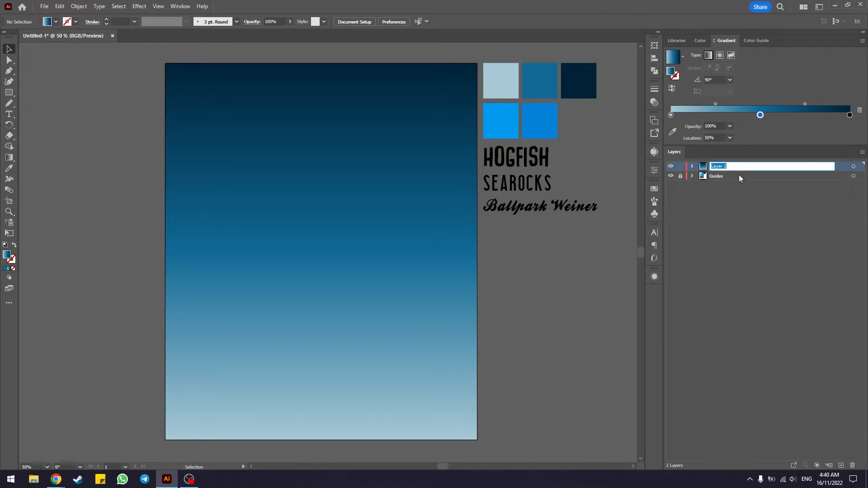
type("Backgrou")
type("nd")
key("Return")
left_click(679, 167)
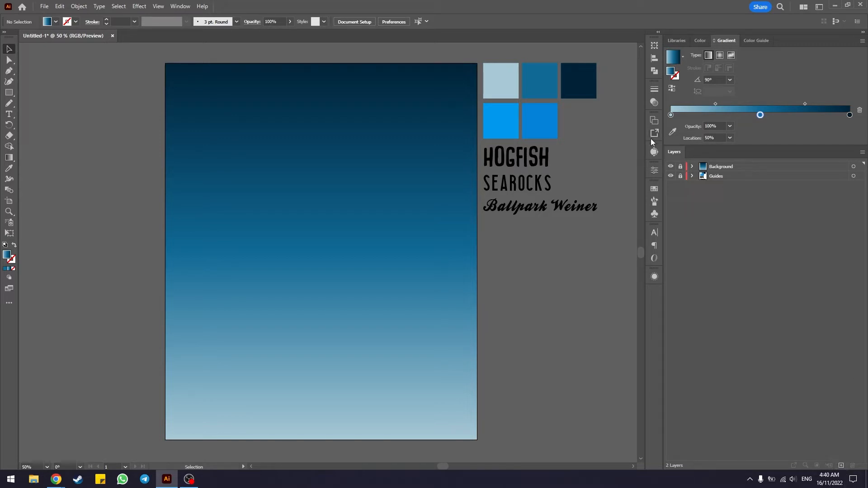
Step: Create a new layer and add centred text on four lines: SOMETIMES / YOU WIN / SOMETIMES / YOU LEARN
left_click(840, 467)
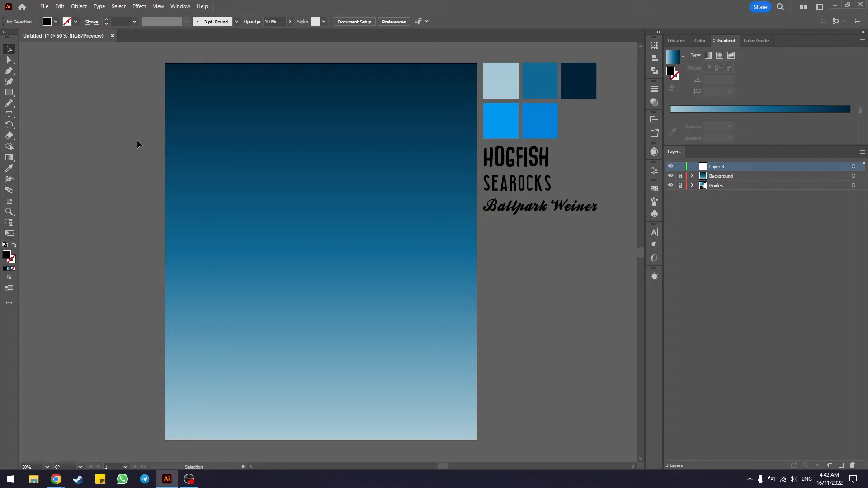
left_click(8, 118)
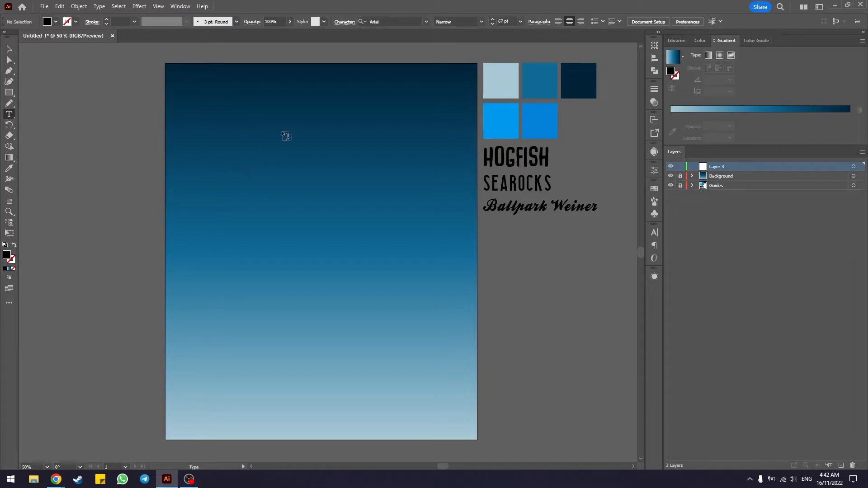
left_click(252, 151)
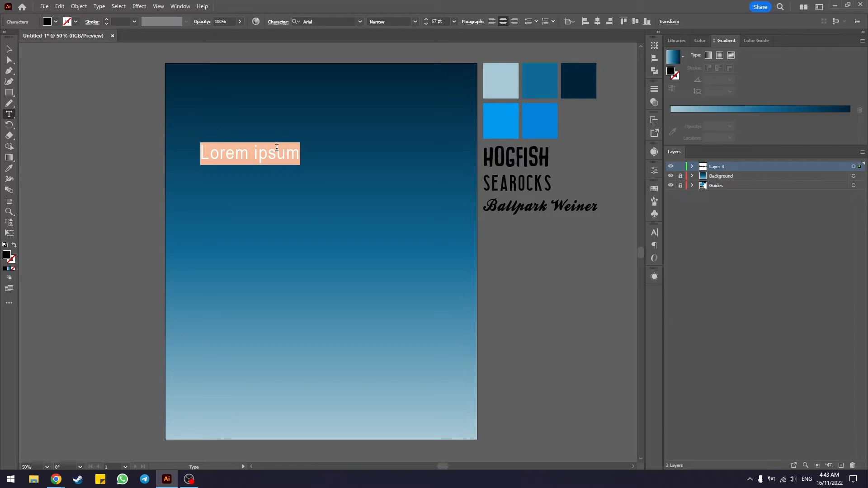
left_click_drag(156, 157, 159, 159)
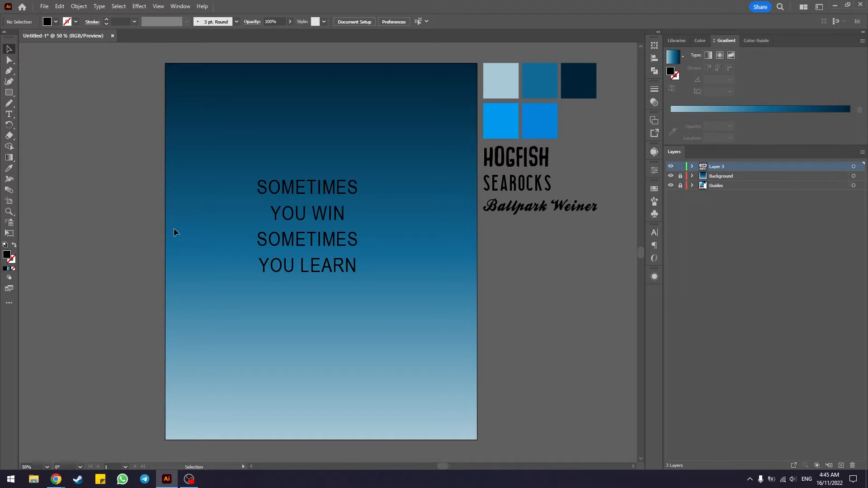
Step: Join YOU WIN onto the first SOMETIMES line, separated by a single space
double_click(274, 211)
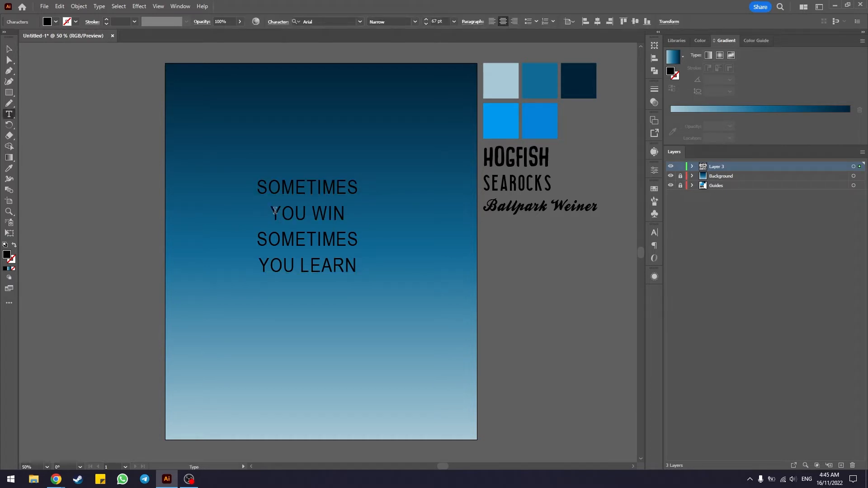
key("BackSpace")
type("V YOU WIN")
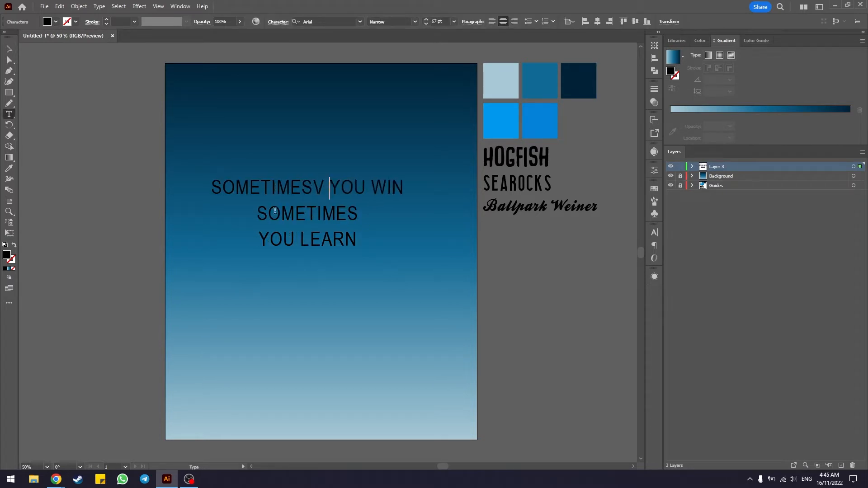
key("BackSpace")
key("BackSpace")
Step: Remove and restore the line break before the second SOMETIMES, and put YOU WIN back on its own line
left_click(262, 213)
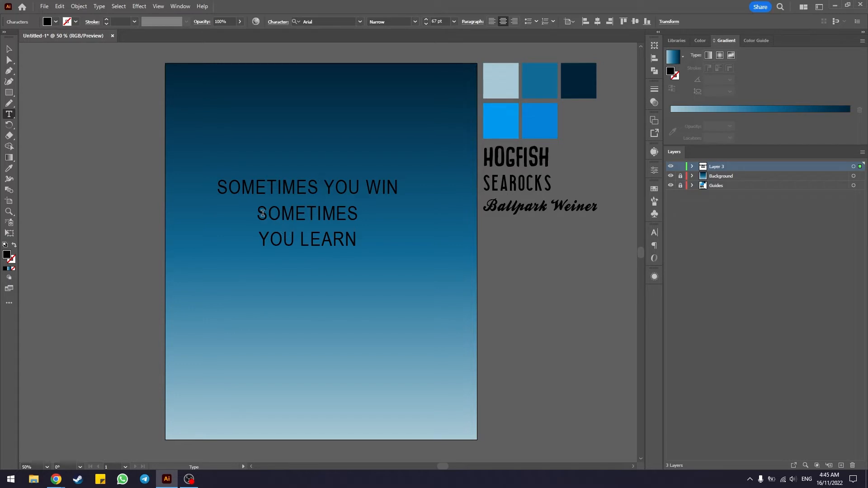
key("Left")
key("BackSpace")
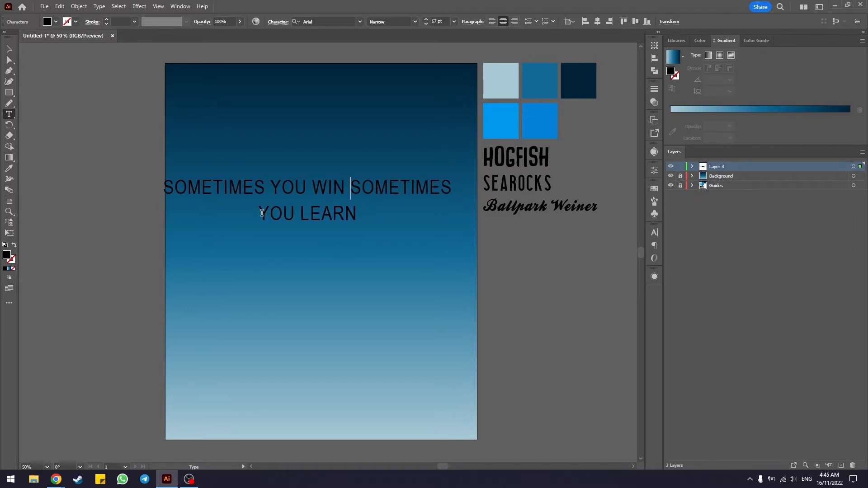
key("BackSpace")
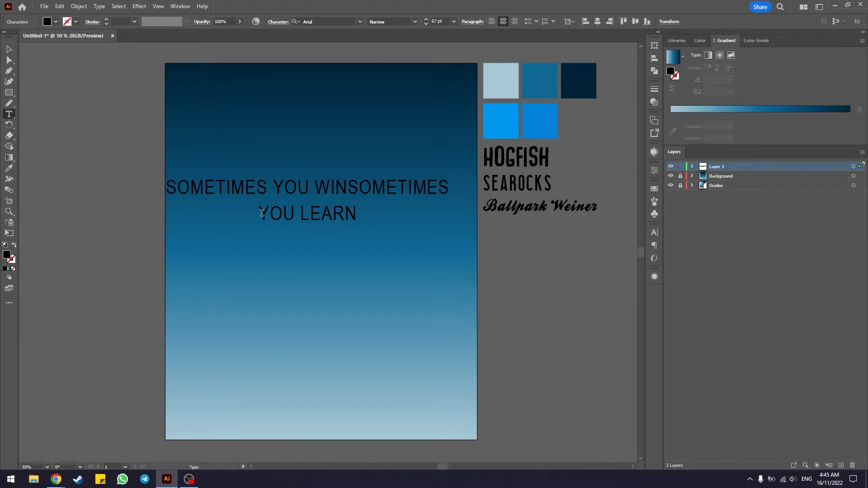
key("Return")
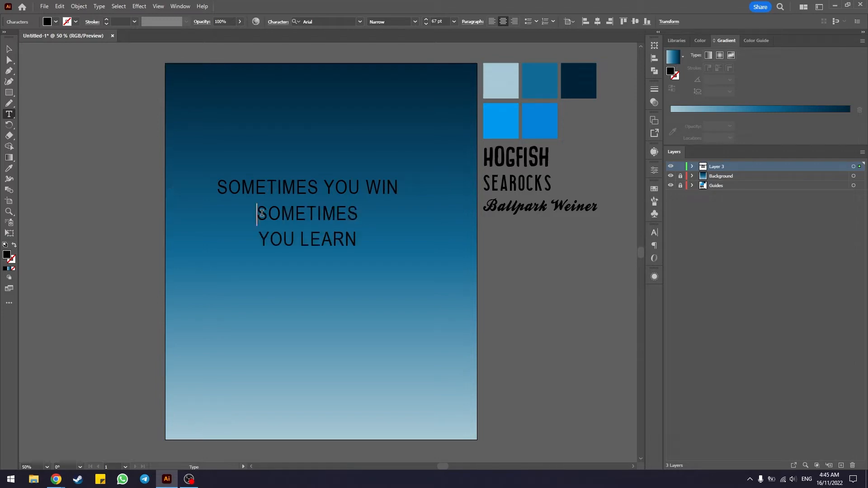
left_click(327, 185)
key("BackSpace")
key("Return")
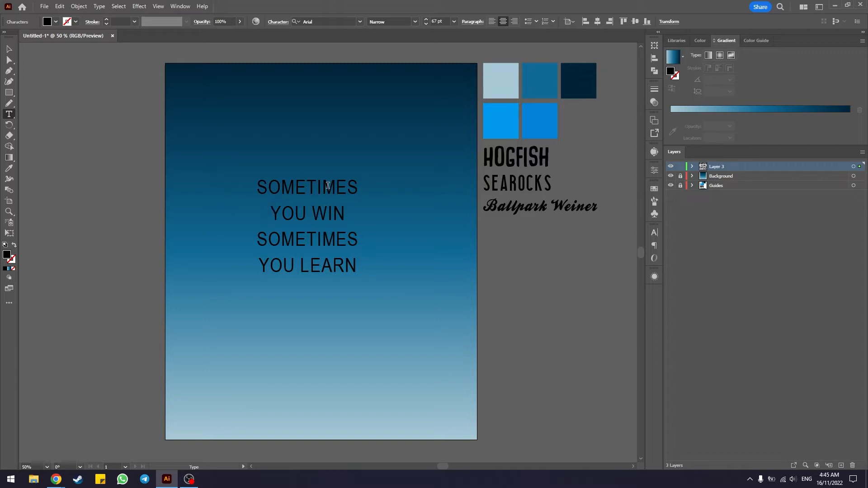
left_click_drag(257, 188, 355, 187)
triple_click(273, 209)
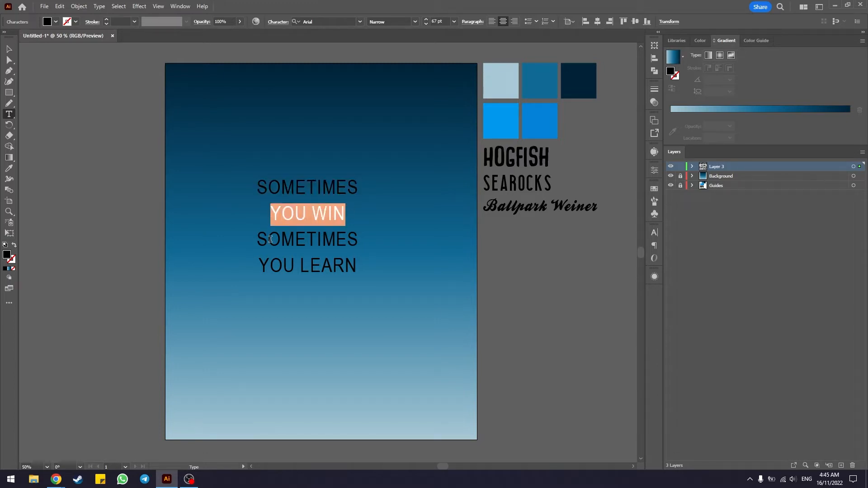
left_click_drag(263, 238, 259, 194)
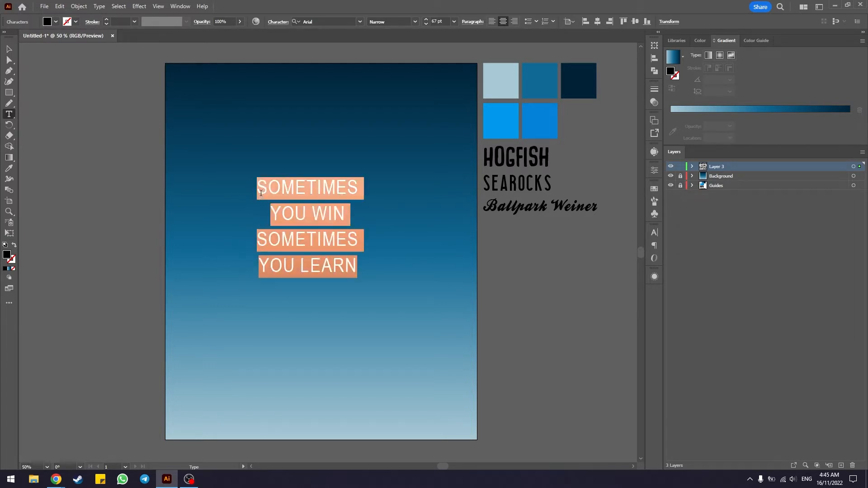
Step: Remove the line break between the first SOMETIMES and YOU WIN, and put it back in
left_click(295, 211)
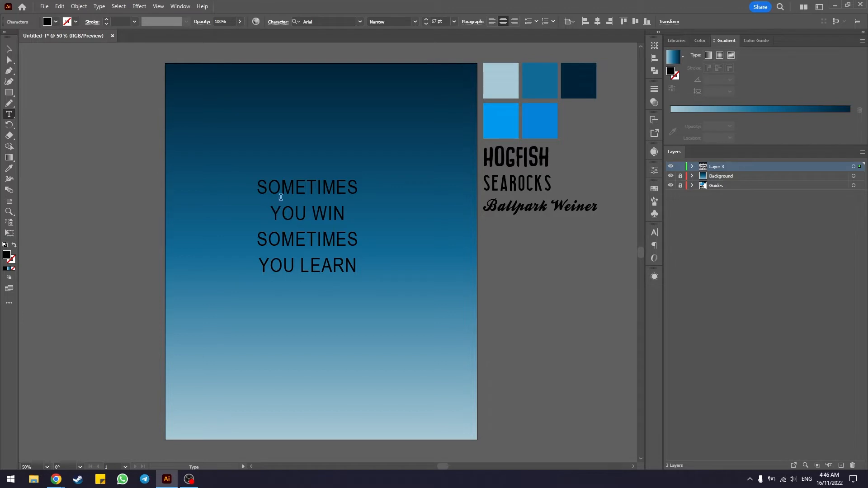
key("Left")
key("Left")
key("BackSpace")
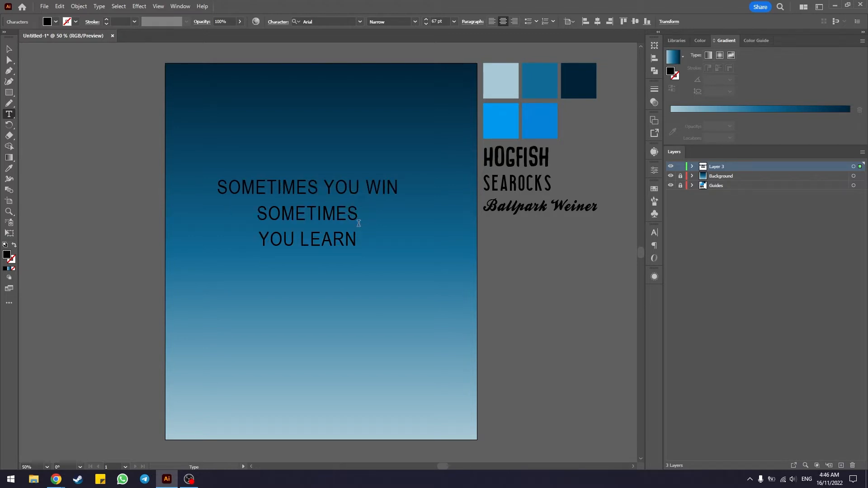
key("BackSpace")
key("Return")
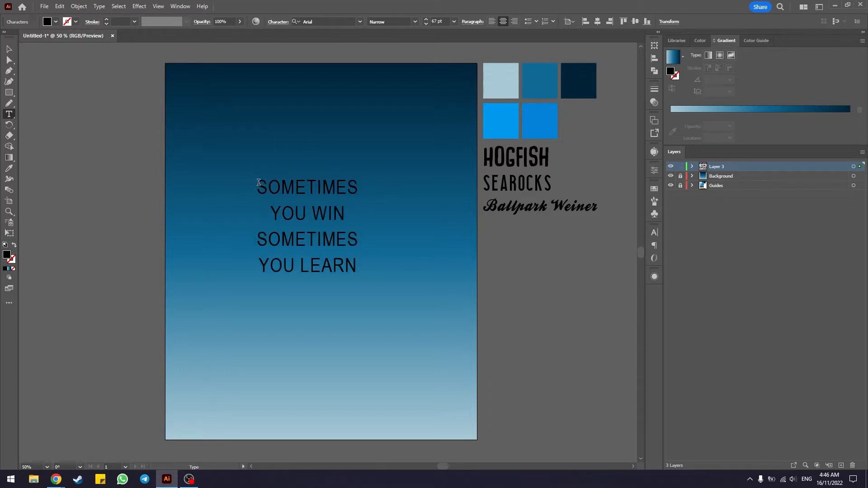
left_click_drag(256, 186, 360, 188)
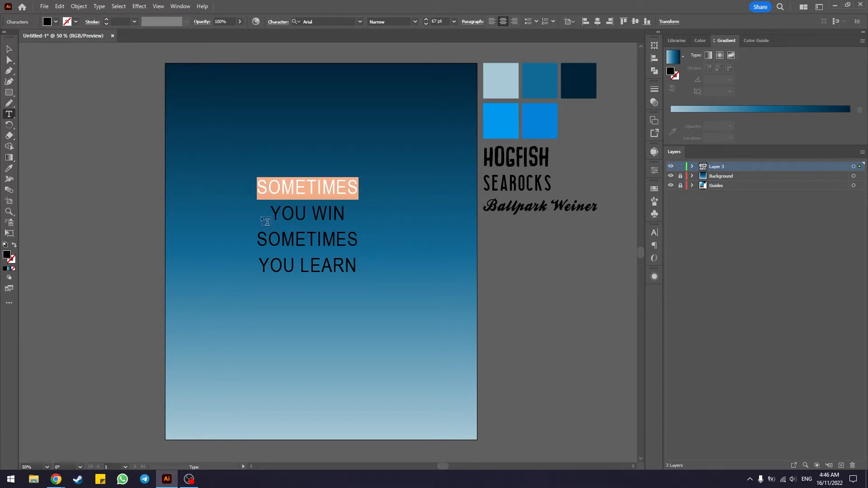
left_click_drag(277, 210, 342, 212)
left_click_drag(262, 265, 379, 265)
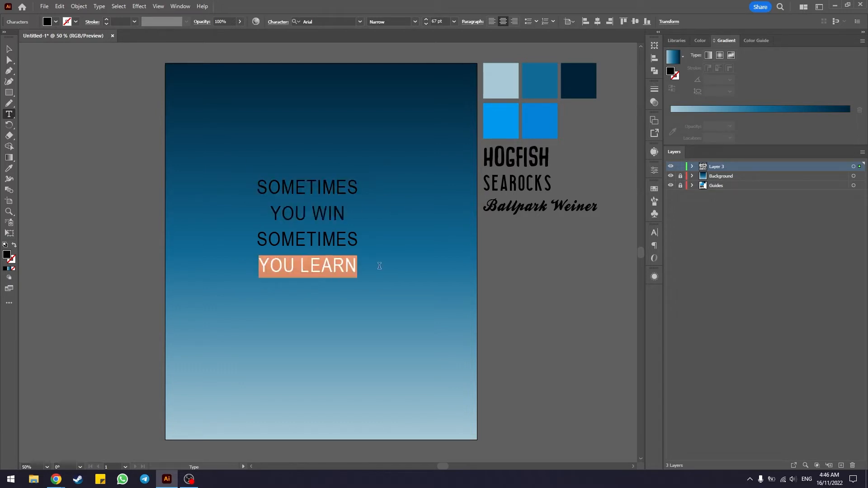
Step: Reposition the four-line quote text block near the middle of the artboard, slightly right of its original place
left_click(337, 209)
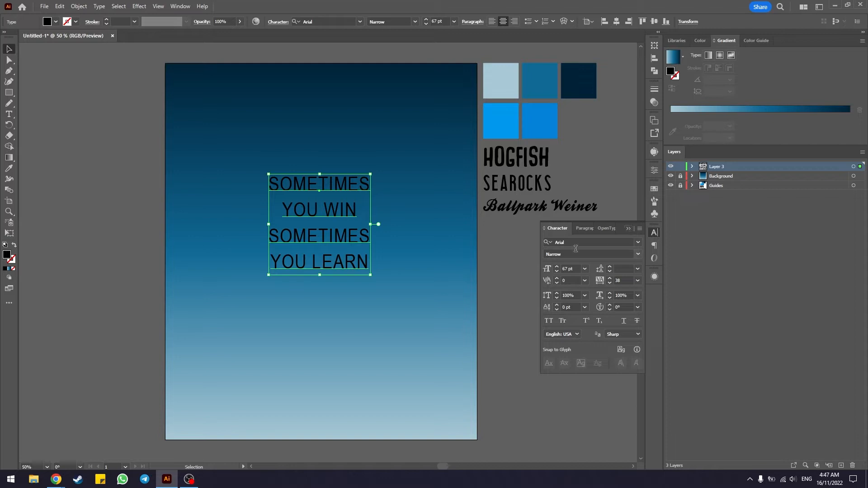
left_click_drag(320, 232, 321, 239)
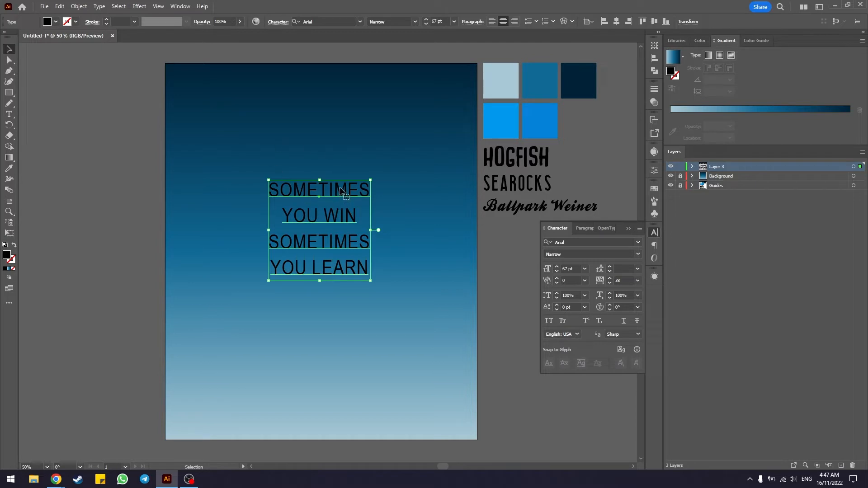
mouse_move(339, 199)
left_mouse_down()
mouse_move(343, 99)
mouse_move(352, 209)
mouse_move(352, 183)
mouse_move(350, 198)
left_mouse_up()
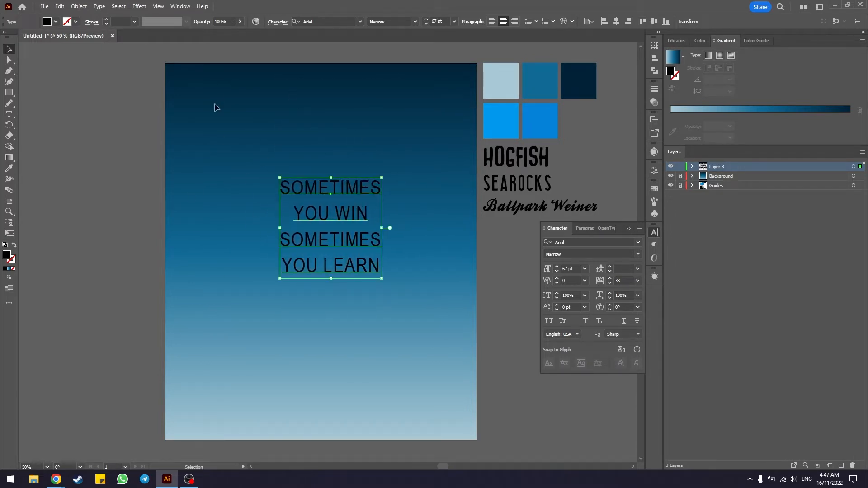
left_click_drag(346, 220, 342, 216)
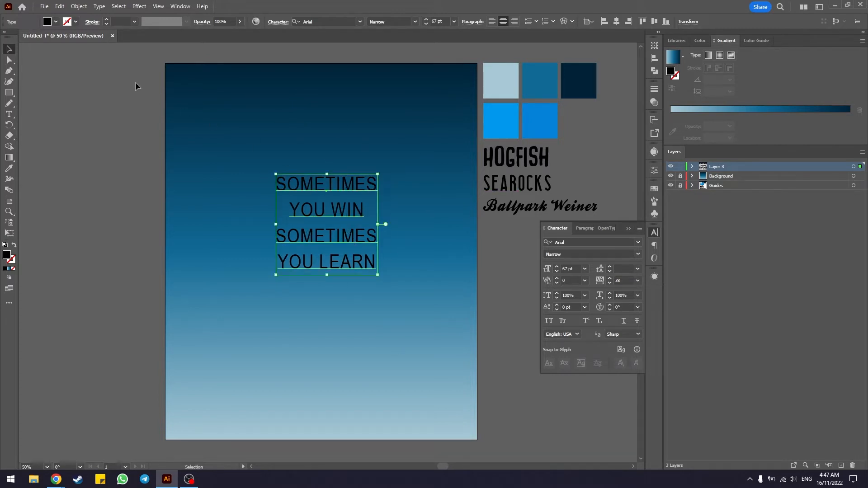
Step: Change the fill colour of the whole quote text block to white and deselect it
left_click(55, 21)
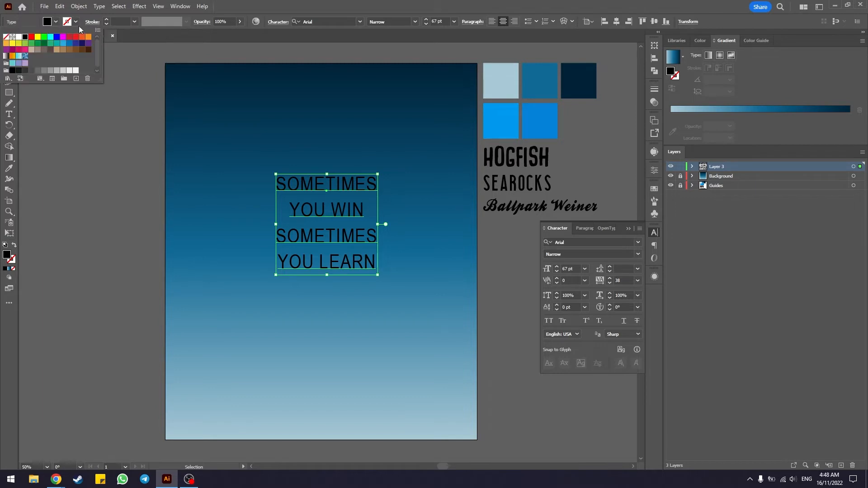
left_click(18, 37)
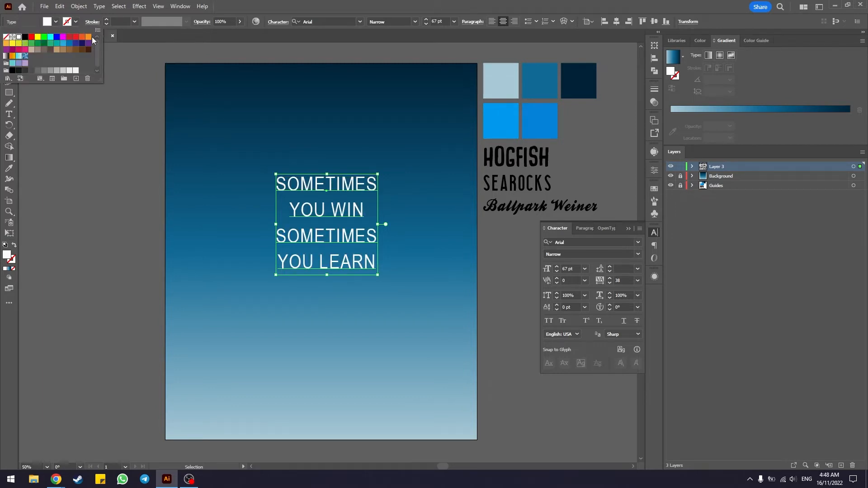
key("Escape")
left_click(247, 177)
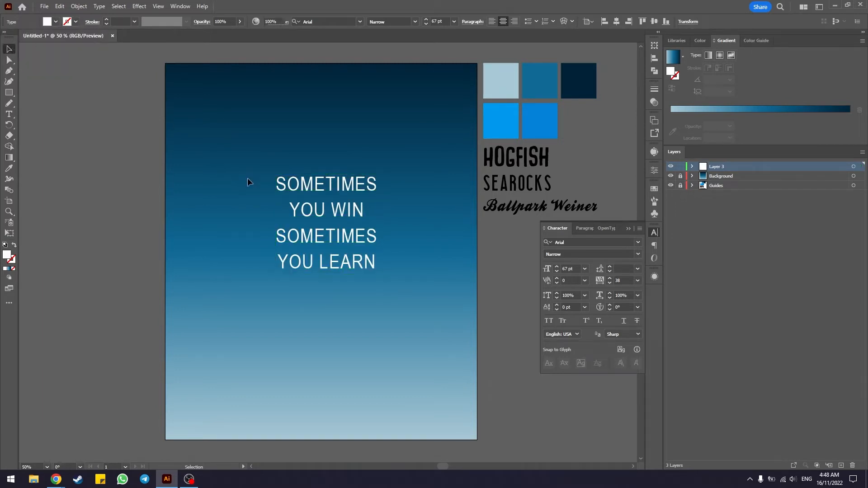
Step: Set only the first SOMETIMES line of the quote in the Searocks Regular font
left_click(325, 218)
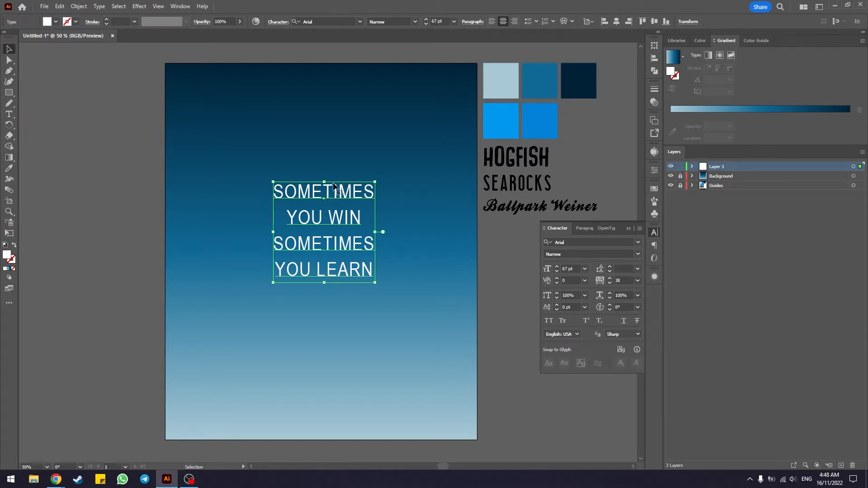
left_click(629, 228)
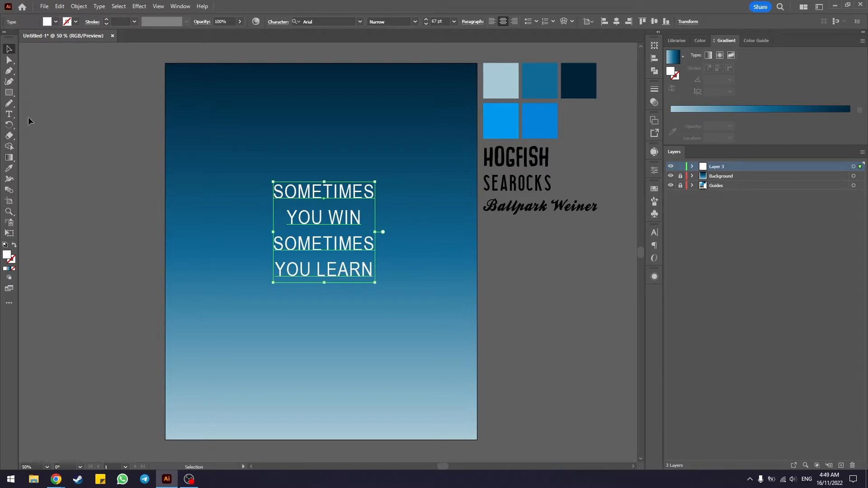
left_click(9, 114)
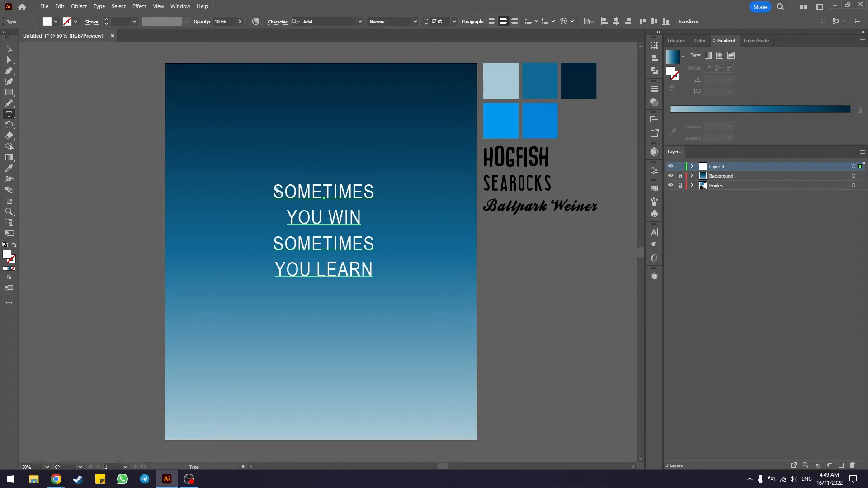
left_click_drag(277, 191, 375, 192)
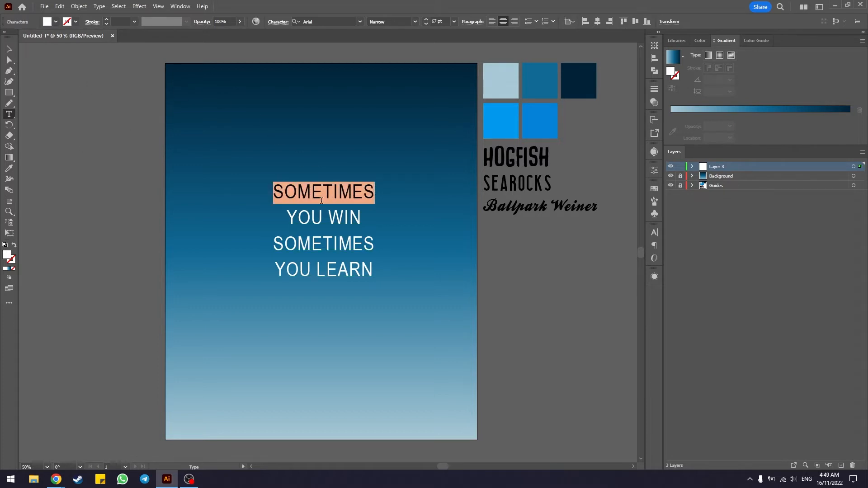
left_click_drag(286, 217, 361, 217)
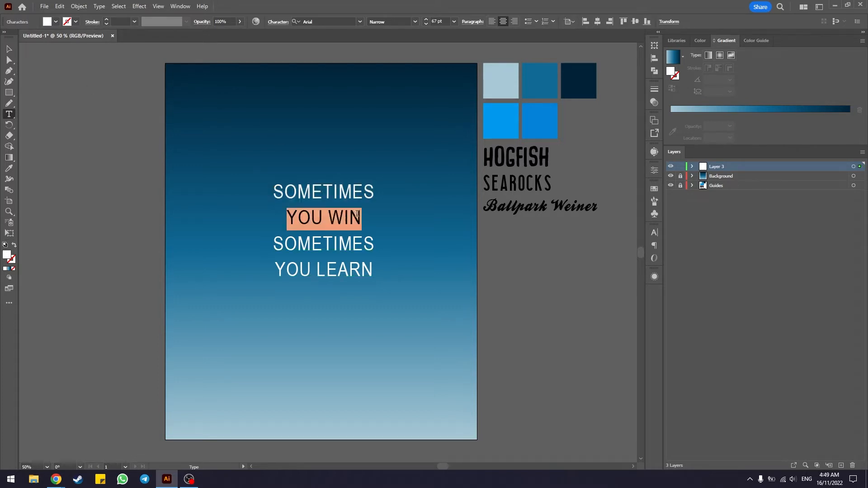
left_click_drag(275, 191, 374, 191)
left_click(280, 194)
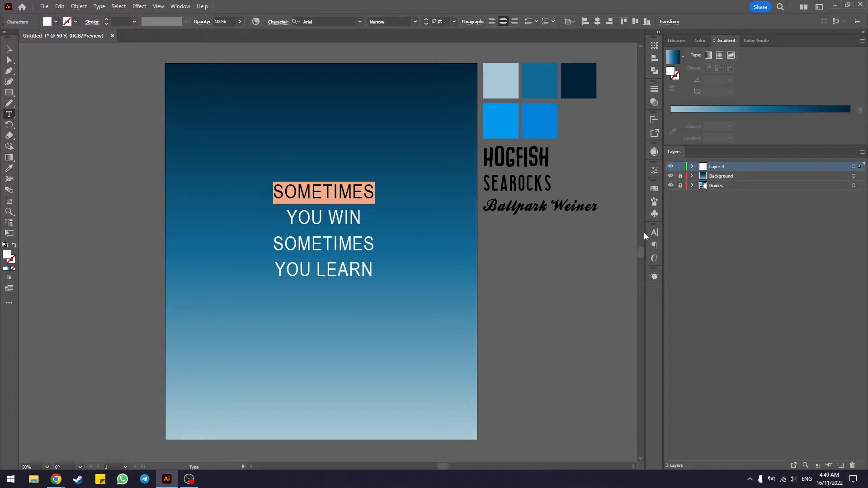
left_click(659, 232)
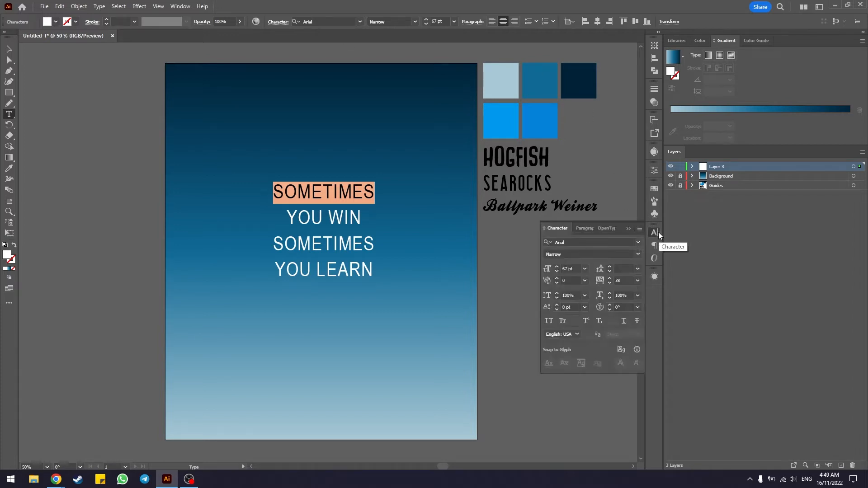
left_click(573, 241)
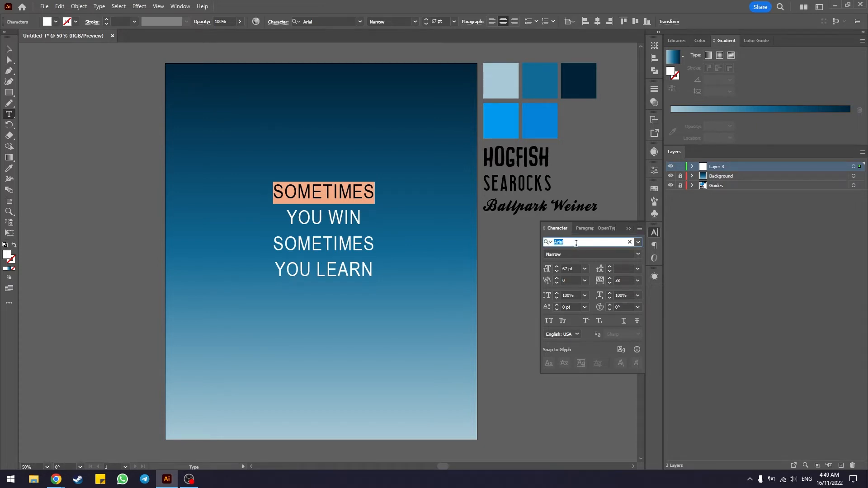
type("SEAR")
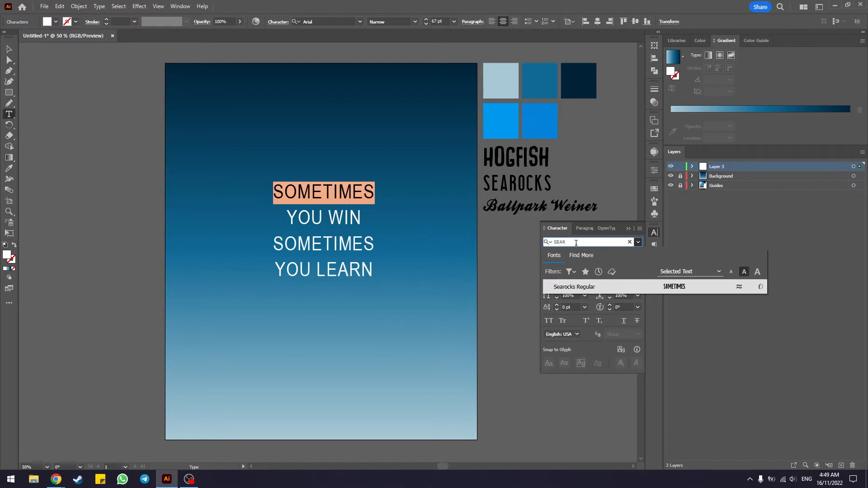
left_click(584, 288)
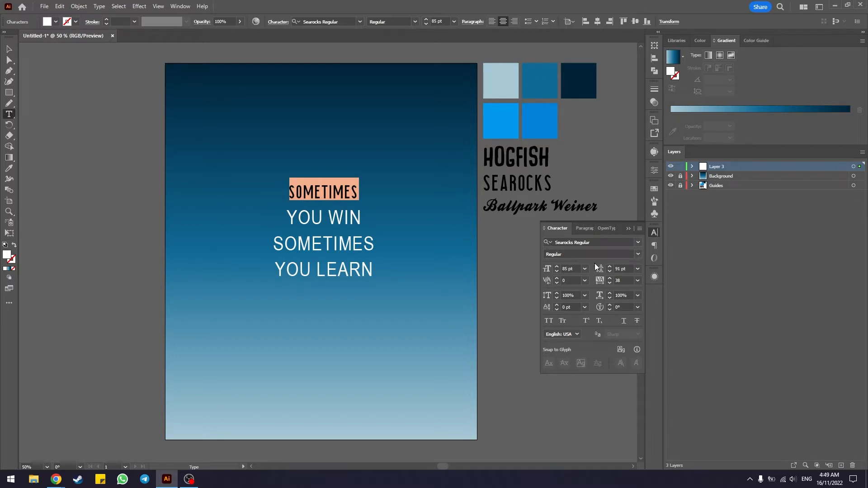
Step: Enlarge the first SOMETIMES line to 87 pt and adjust its tracking to 40
scroll(579, 265, "up", 2)
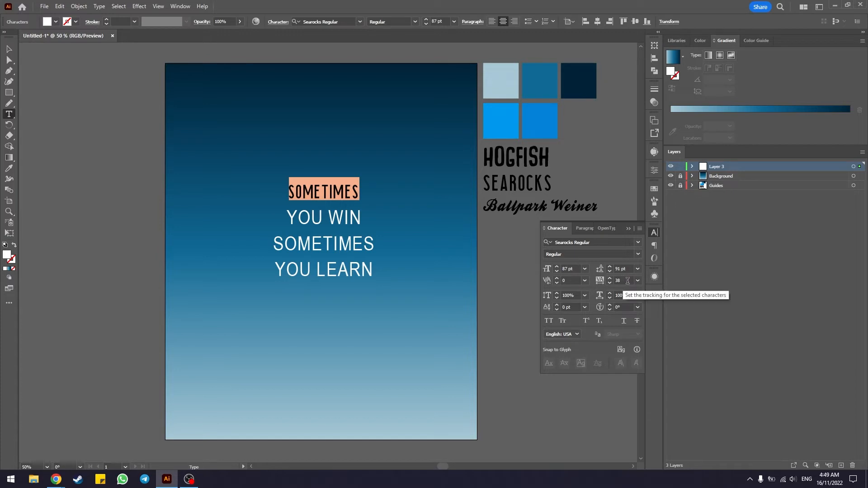
scroll(624, 281, "up", 20)
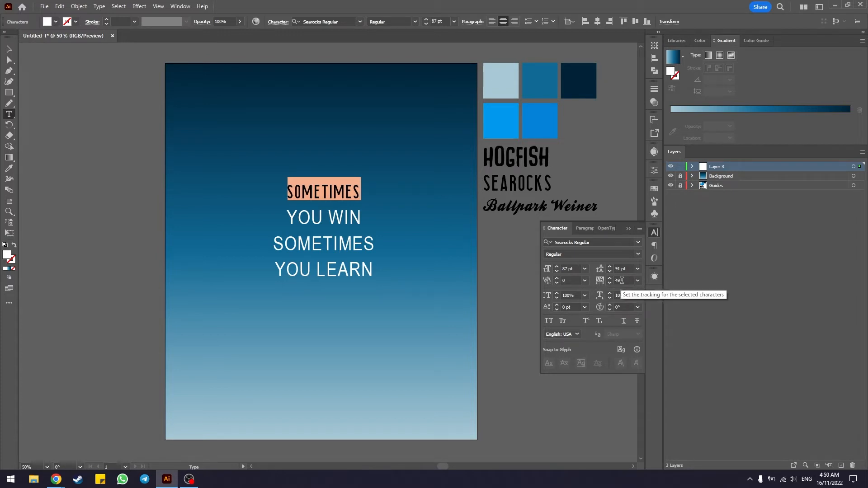
scroll(622, 280, "down", 16)
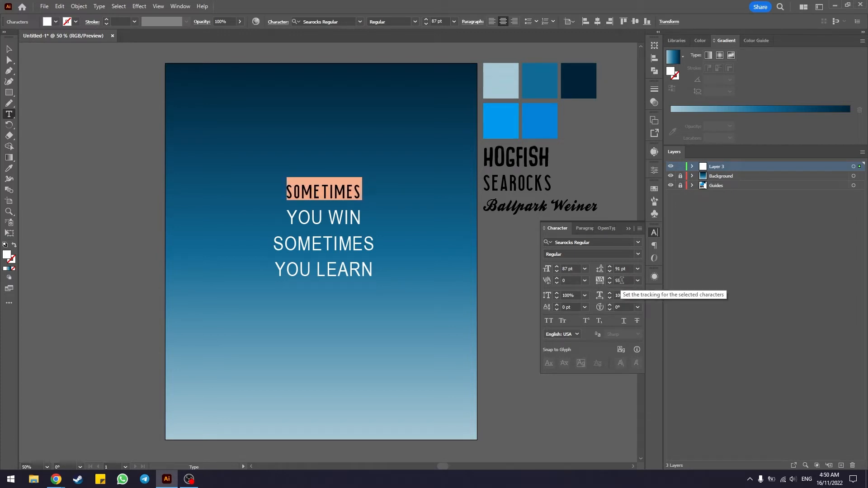
scroll(622, 280, "up", 20)
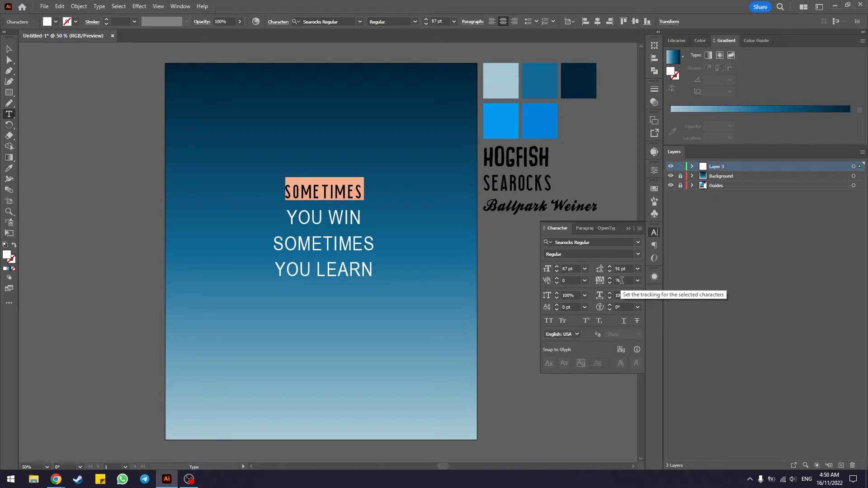
scroll(622, 280, "up", 5)
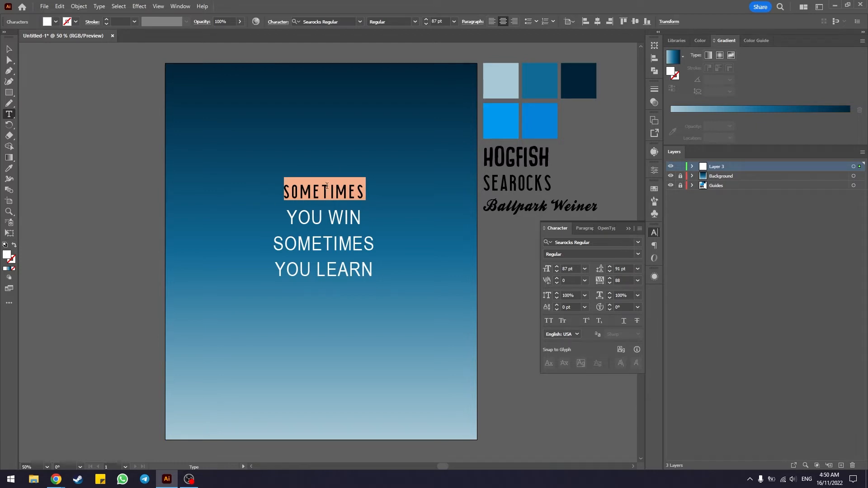
scroll(622, 279, "down", 20)
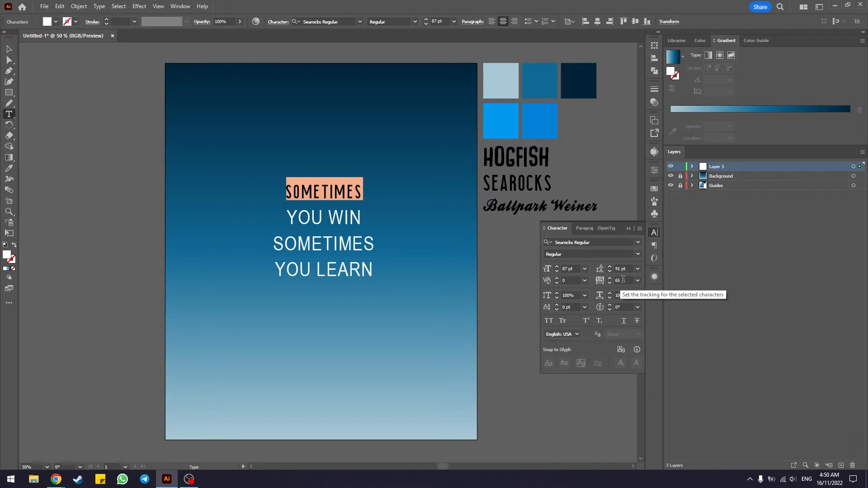
scroll(623, 279, "down", 20)
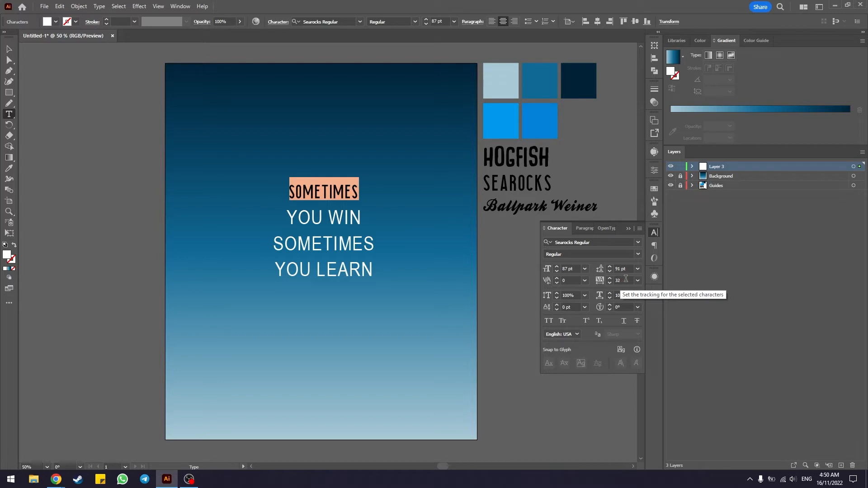
scroll(625, 279, "up", 11)
scroll(625, 278, "down", 2)
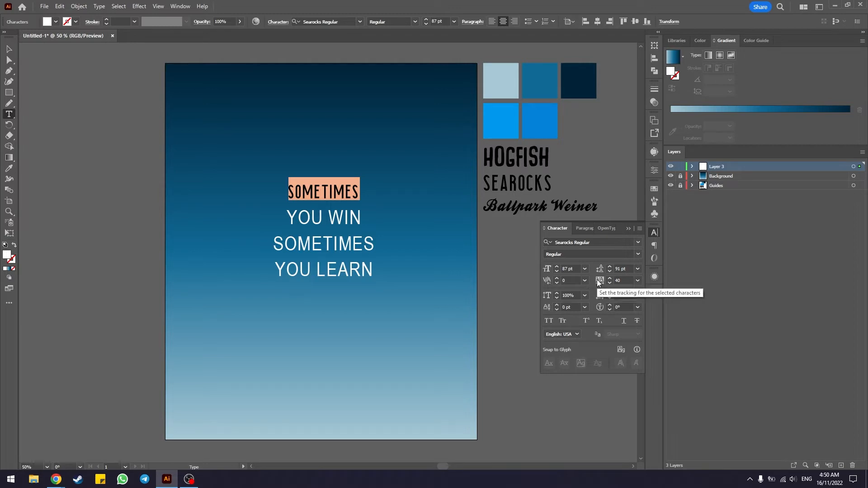
Step: Set the font size of the first SOMETIMES line to 90 pt, with tracking at 40
left_click(564, 268)
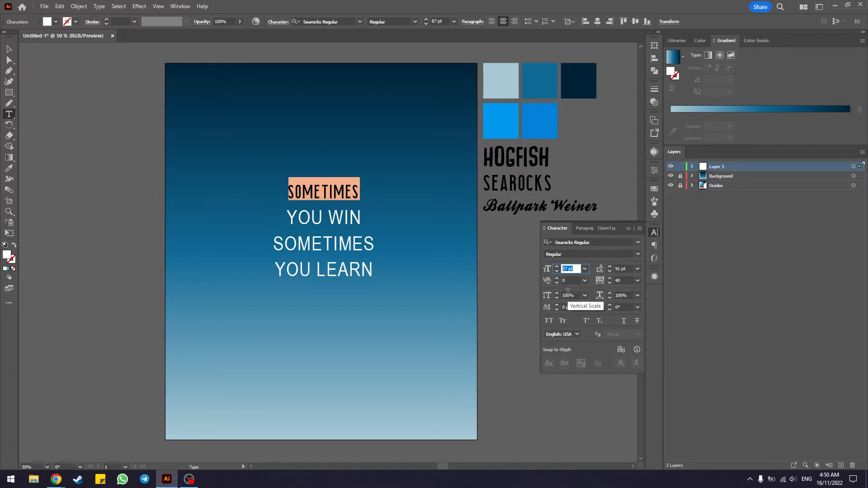
type("90")
left_click(626, 279)
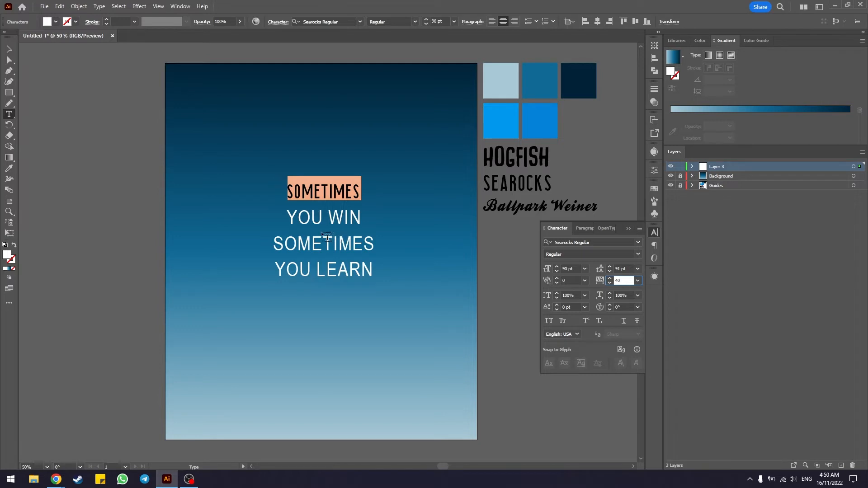
Step: Set the YOU WIN line in the Hogfish DEMO font
left_click_drag(290, 214, 362, 218)
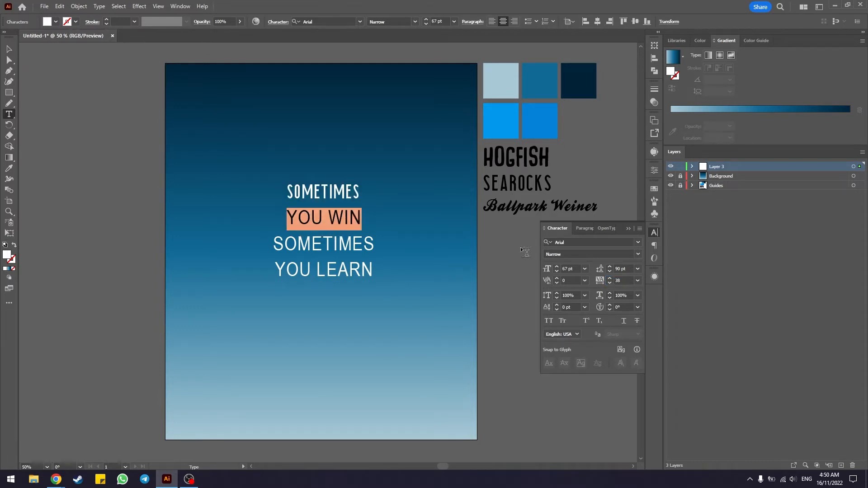
left_click(573, 244)
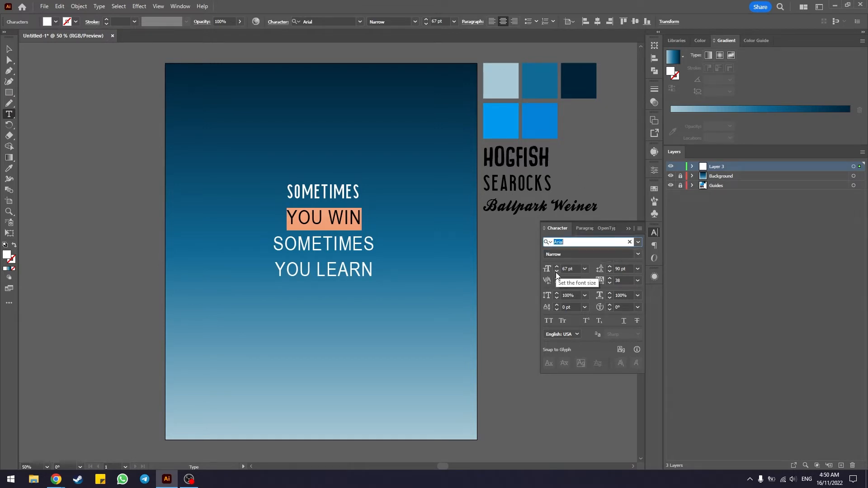
type("HOG")
left_click(562, 286)
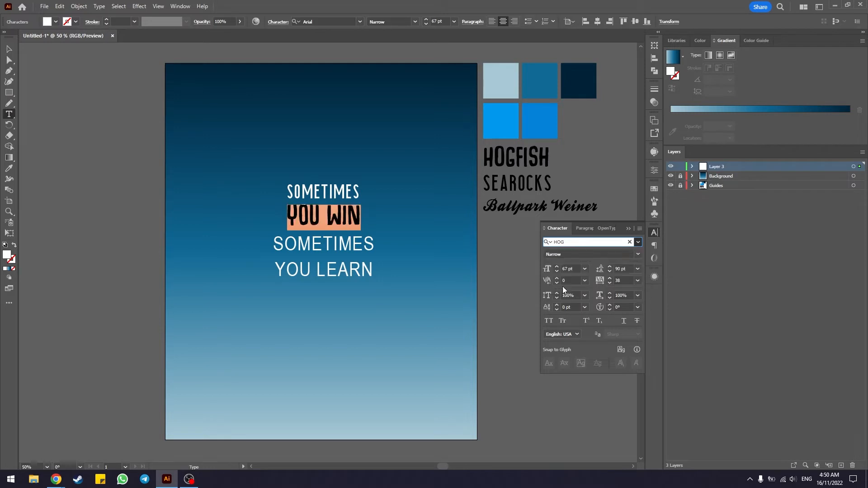
Step: Set the second SOMETIMES line in the Searocks Regular font
left_click_drag(274, 244, 375, 244)
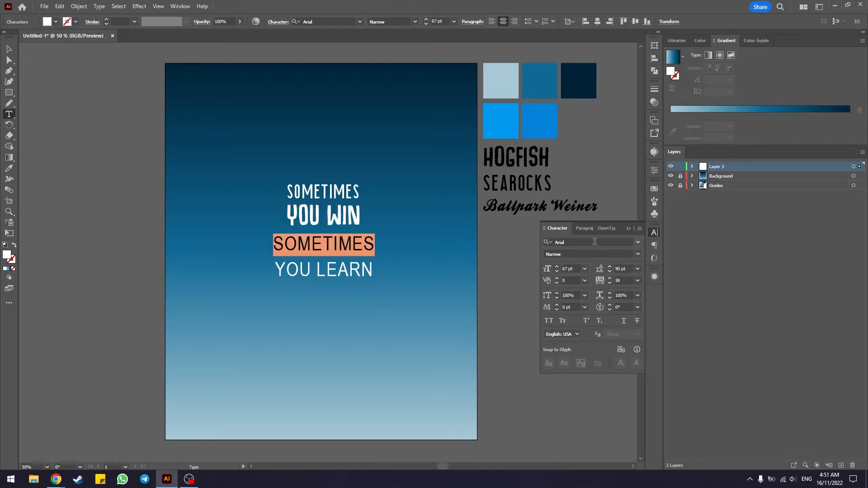
left_click(570, 242)
type("SEa")
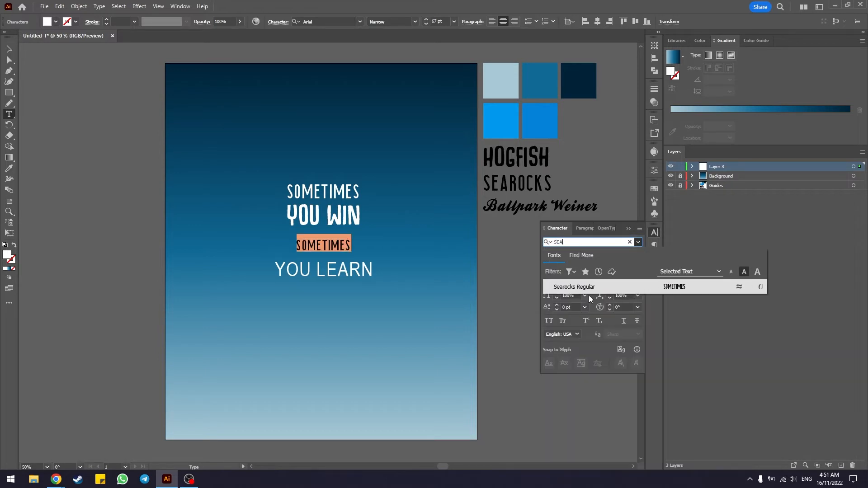
key("Return")
Step: Set the YOU LEARN line in the Hogfish DEMO font
left_click_drag(276, 267, 379, 266)
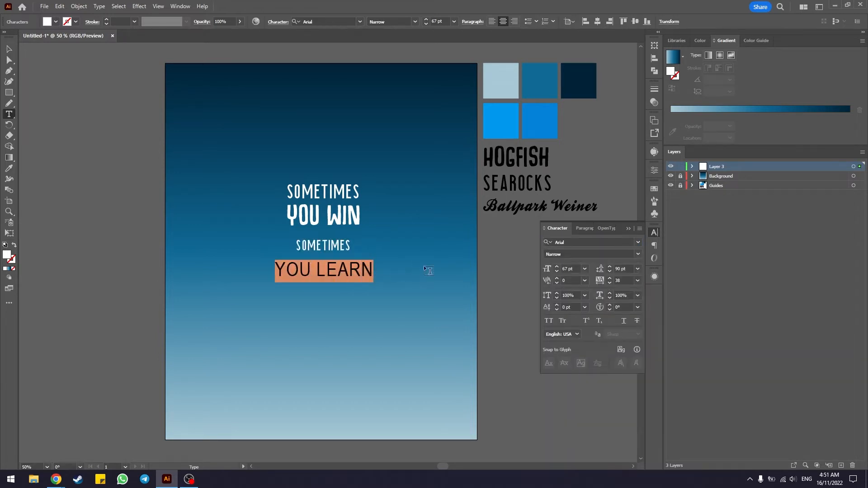
left_click_drag(582, 242, 532, 248)
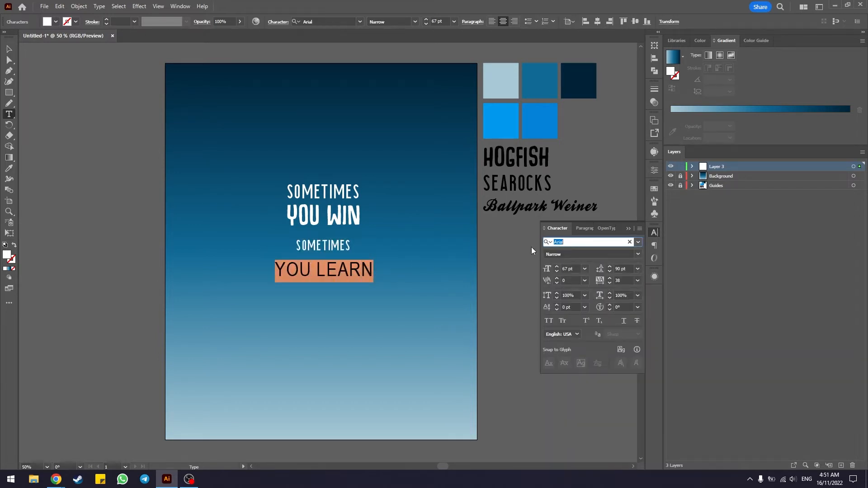
type("HOG")
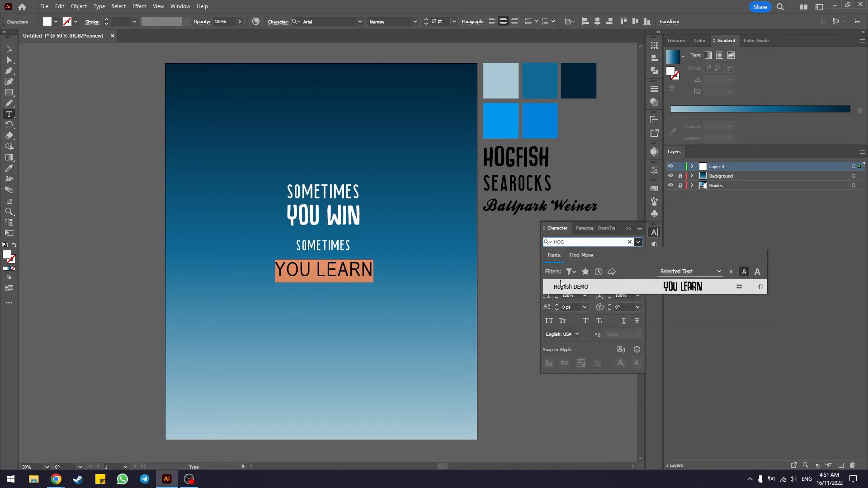
left_click(560, 284)
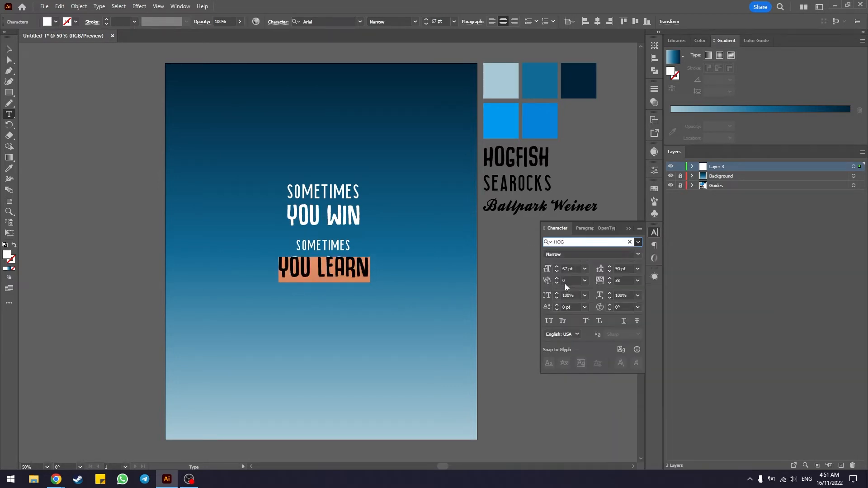
Step: Add a new line reading "that is life" beneath the YOU LEARN line
left_click(356, 267)
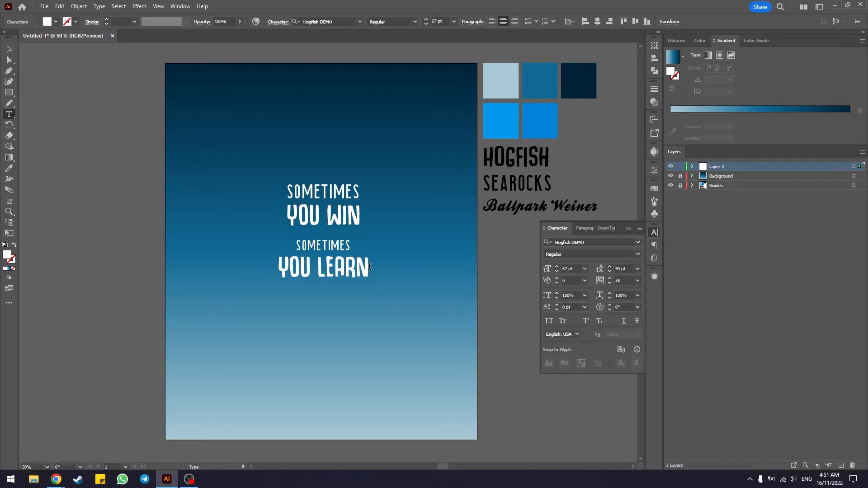
key("Return")
key("Caps_Lock")
type("that ")
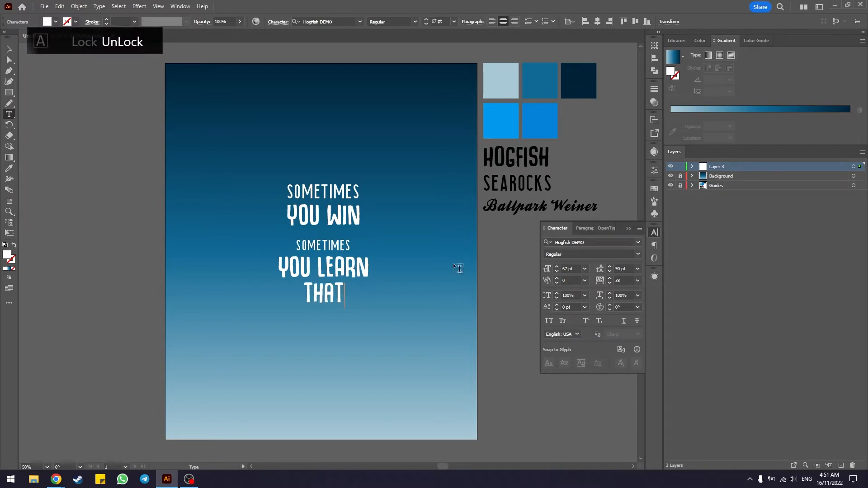
type("is life")
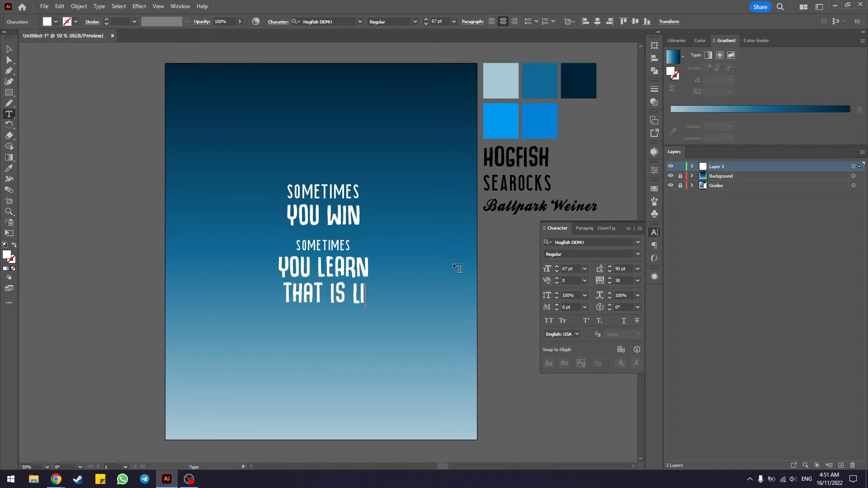
Step: Set the "that is life" line in the Ballpark Weiner font and deselect the text block
left_click_drag(373, 292, 278, 288)
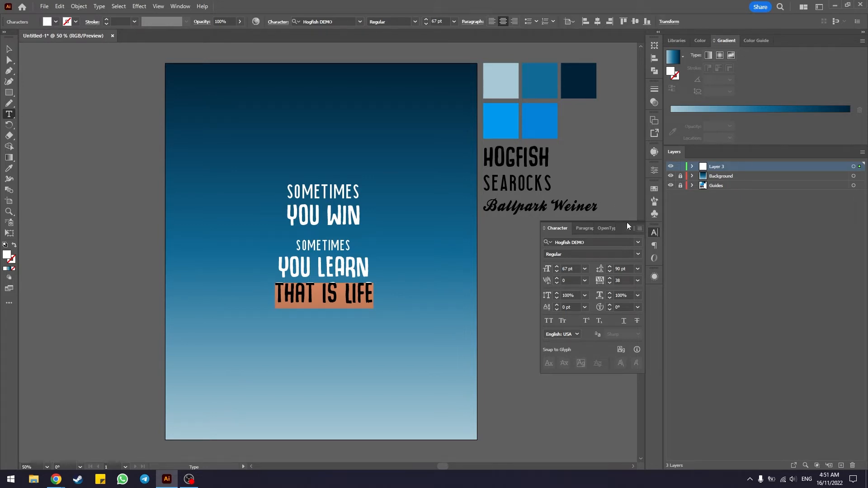
left_click(566, 242)
type("ballpa")
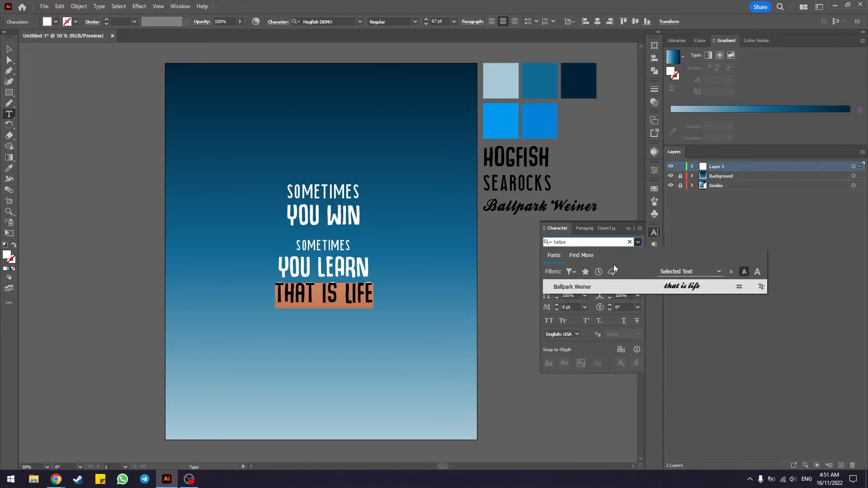
left_click(606, 287)
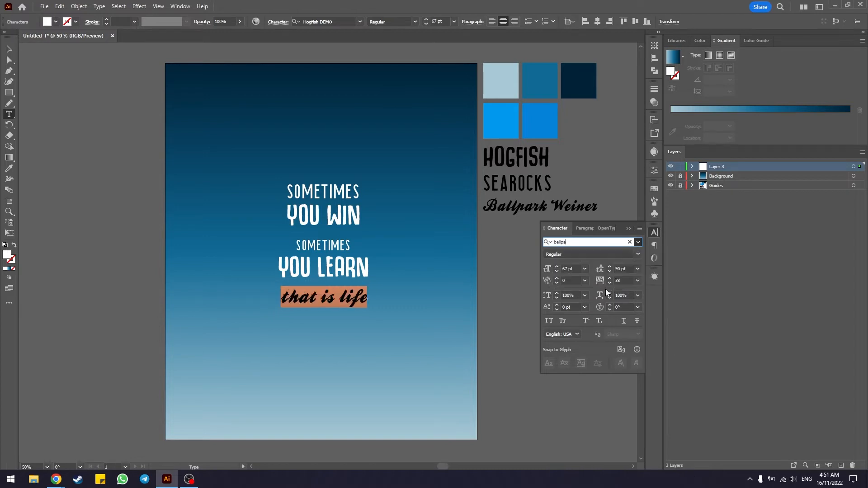
key("Escape")
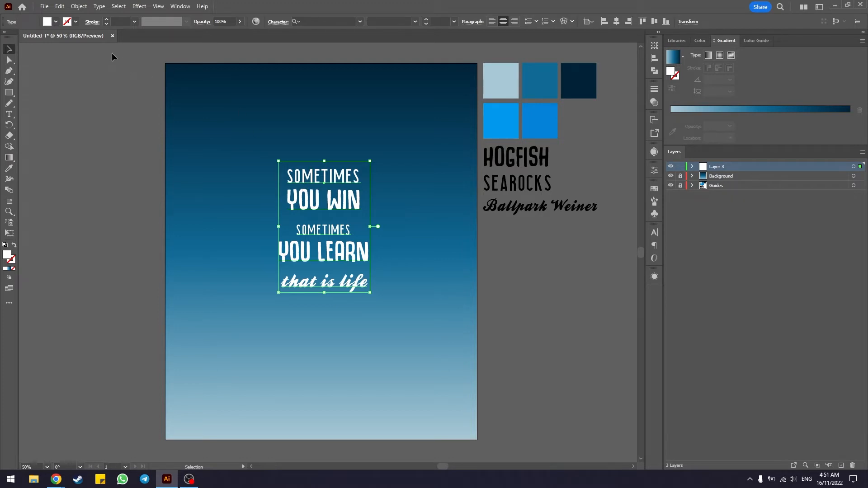
left_click(114, 217)
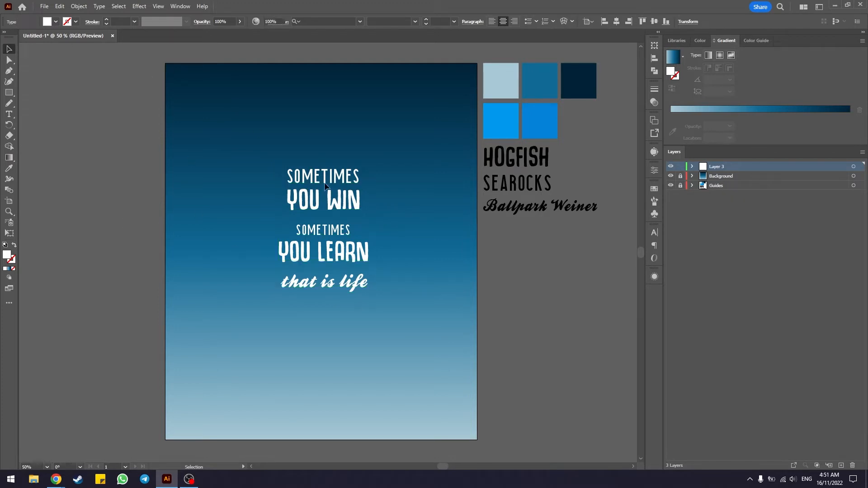
Step: Set the font size of the YOU WIN line to 100 pt
double_click(318, 175)
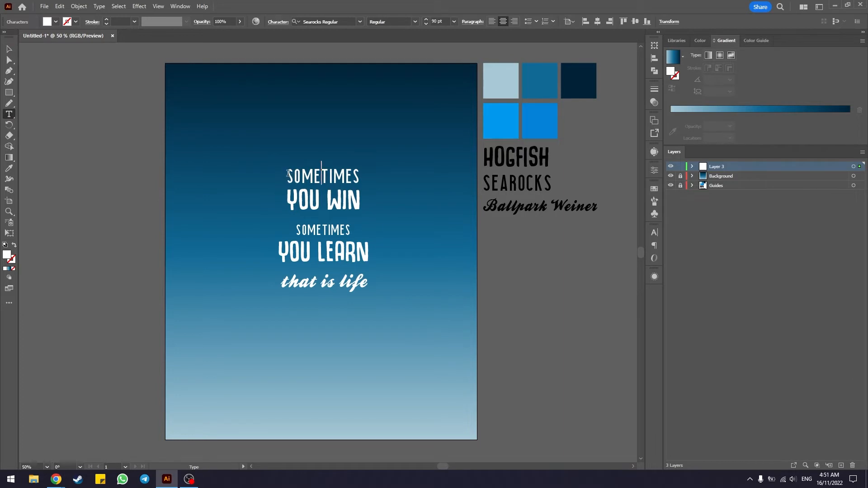
left_click_drag(287, 176, 358, 175)
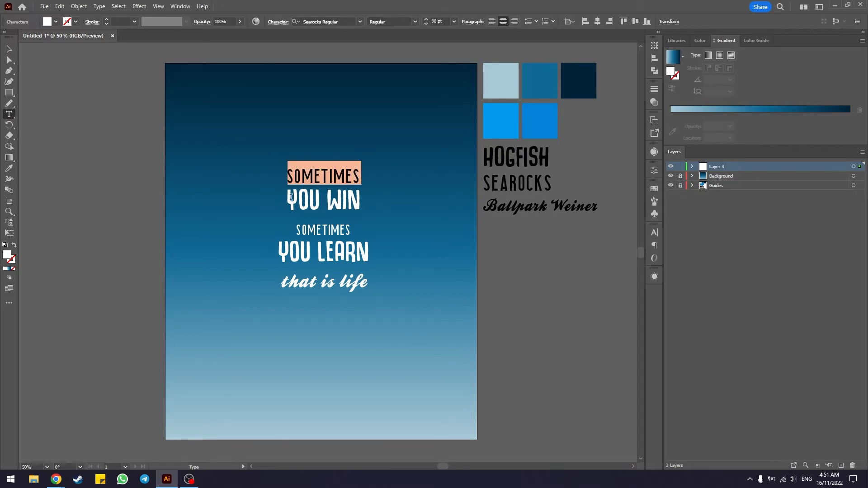
left_click_drag(288, 196, 362, 199)
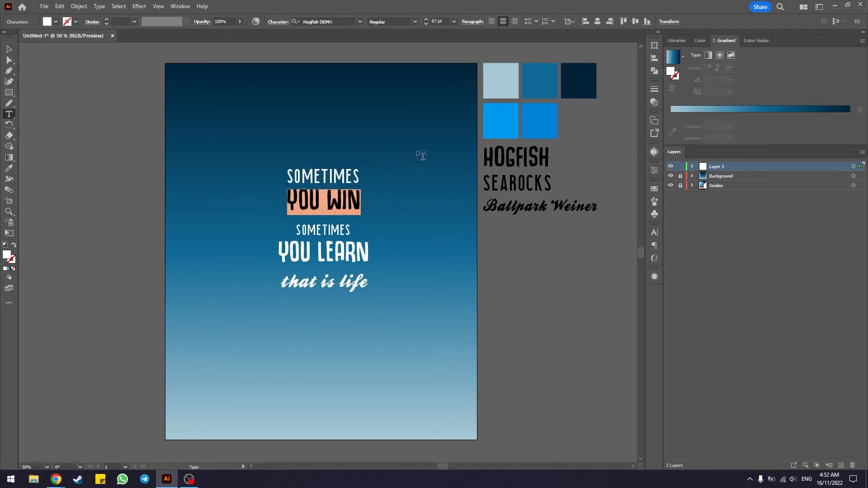
left_click(654, 233)
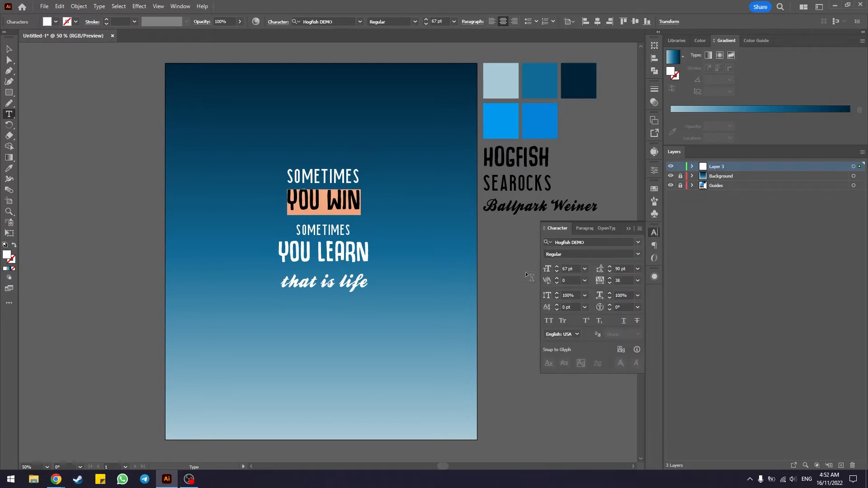
scroll(575, 269, "up", 20)
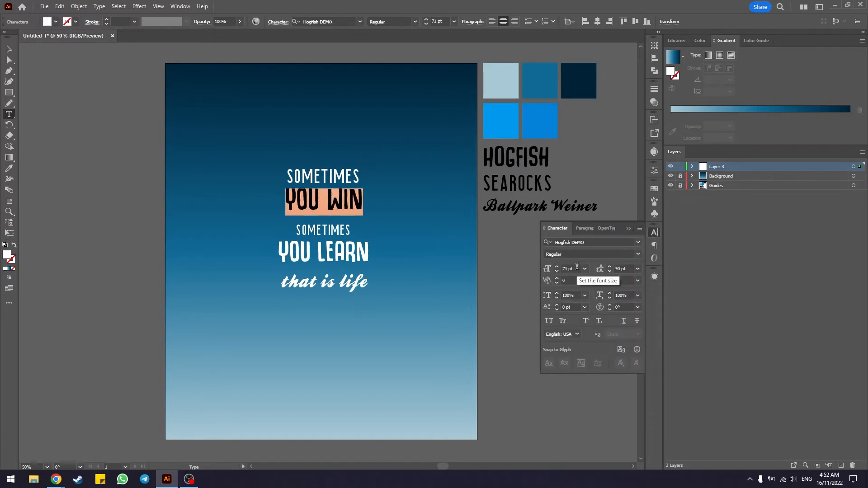
left_click(574, 270)
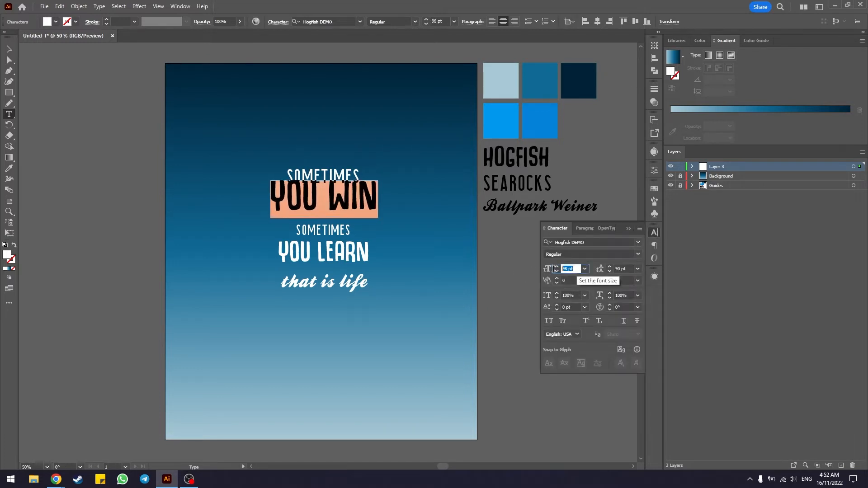
type("100")
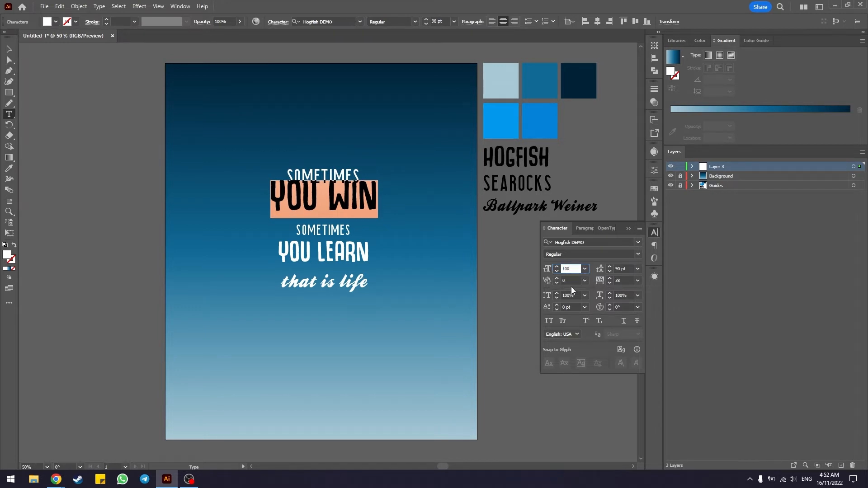
key("Return")
Step: Increase the leading of the YOU WIN line to 140 pt
left_click(348, 191)
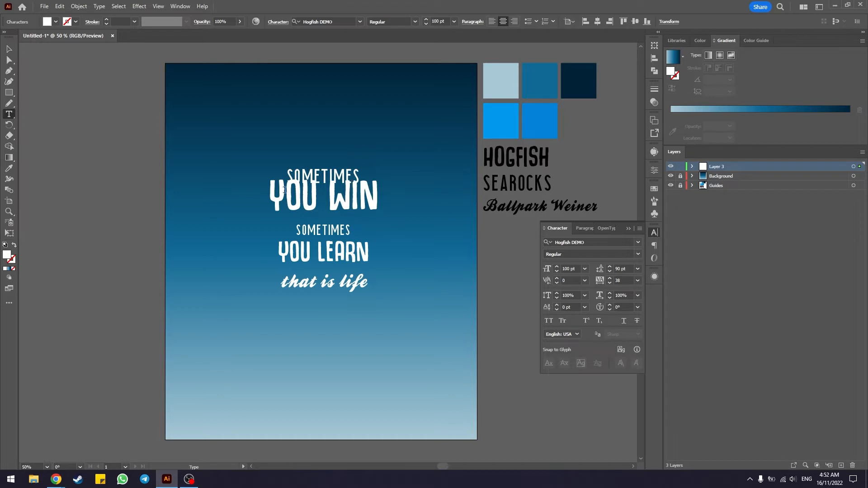
left_click_drag(273, 191, 383, 191)
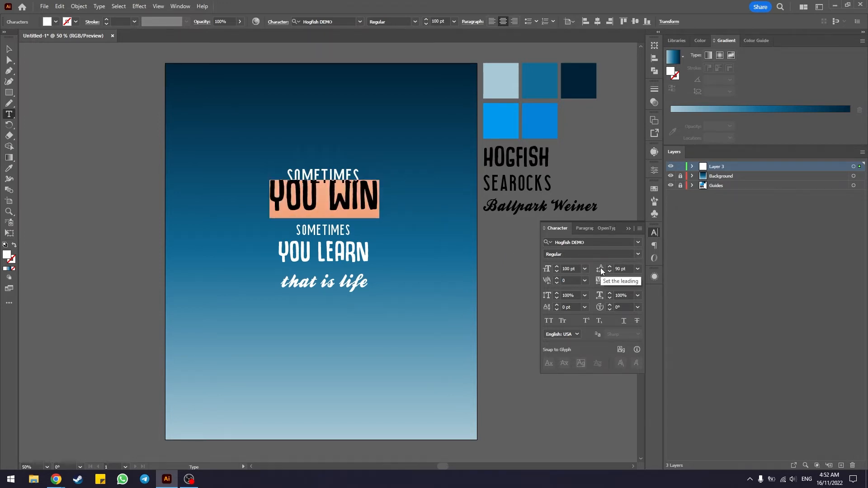
scroll(619, 268, "up", 17)
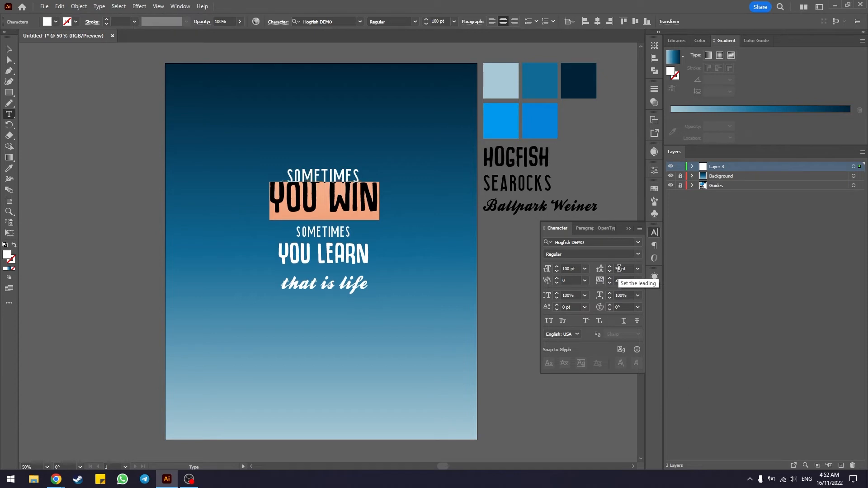
scroll(619, 268, "up", 12)
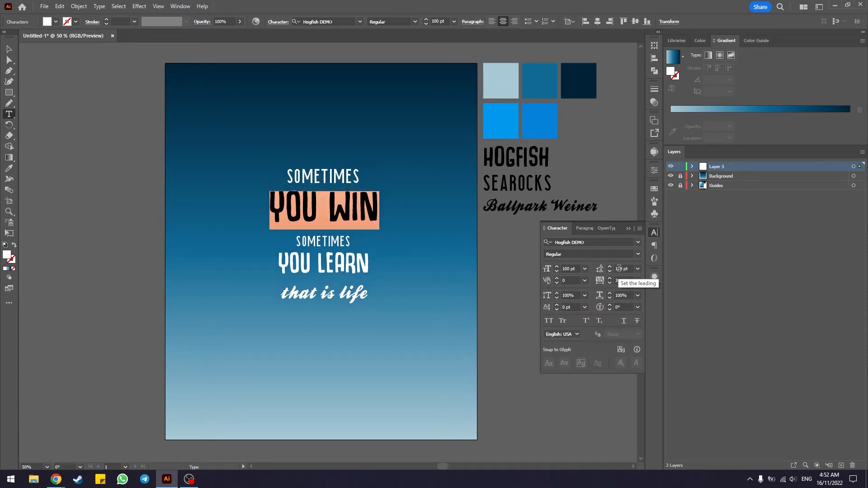
scroll(619, 269, "up", 20)
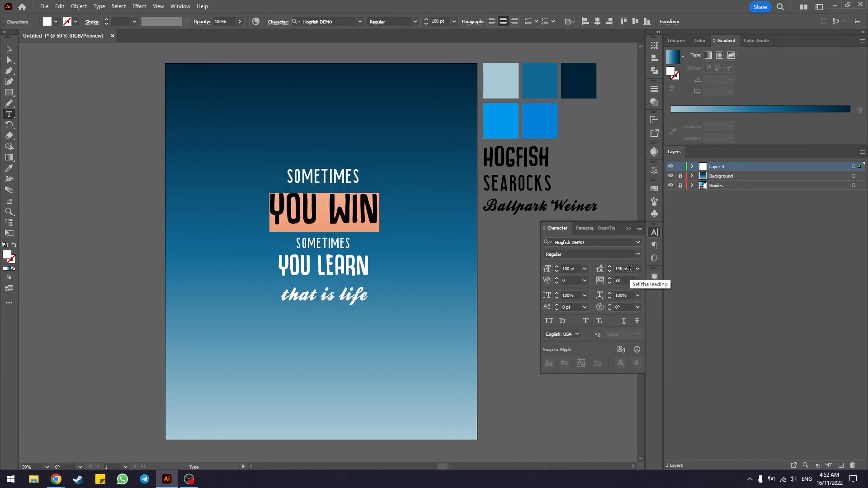
scroll(629, 269, "up", 1)
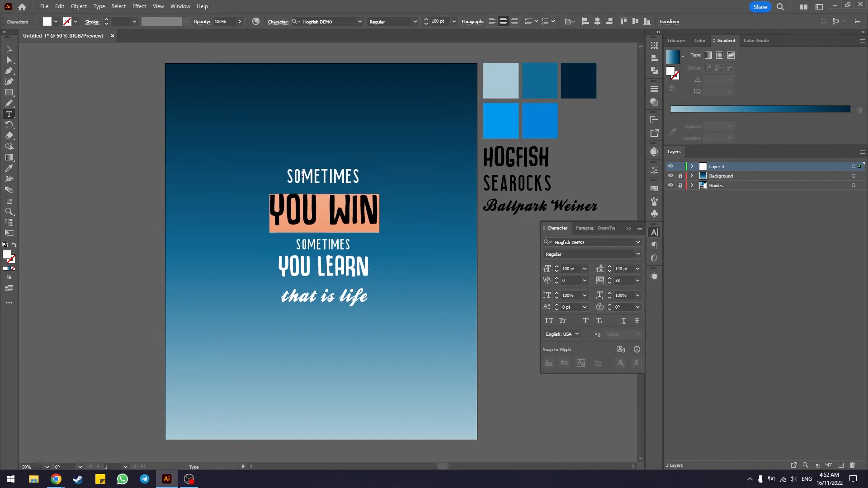
Step: Set the second SOMETIMES line to 90 pt to match the size of the first one
left_click_drag(288, 175, 362, 175)
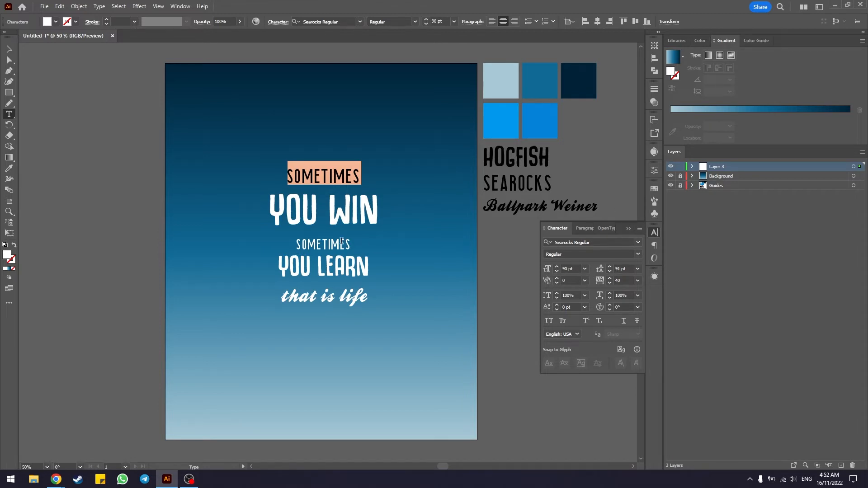
left_click_drag(296, 244, 352, 244)
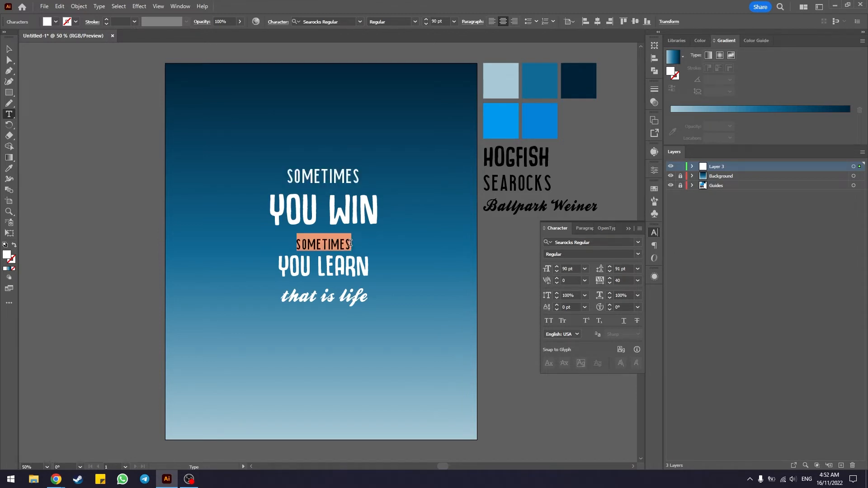
left_click(569, 268)
type("90")
Step: Set the font size of the YOU LEARN line to 100 pt, after trying 140 pt
left_click(281, 262)
left_click_drag(278, 264, 370, 267)
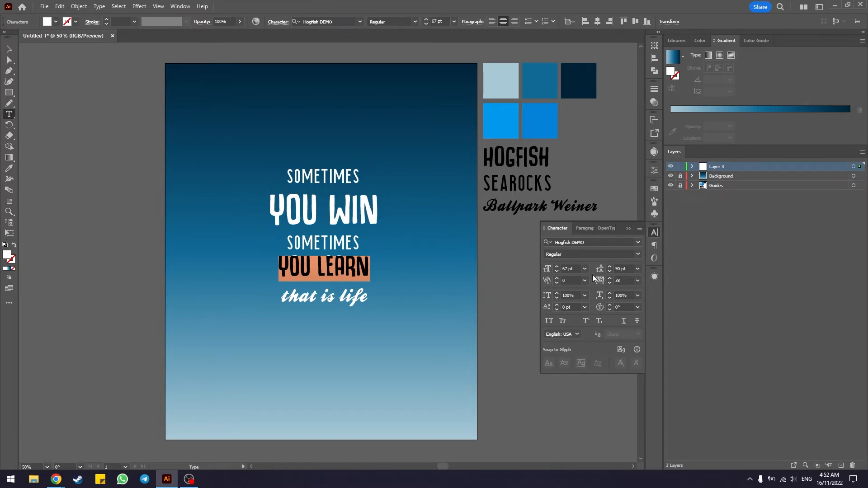
left_click(572, 268)
type("140")
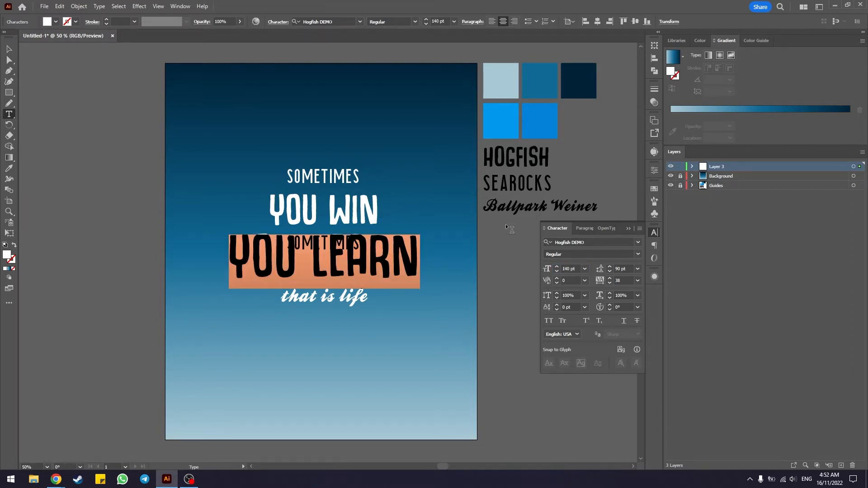
left_click(552, 273)
key("Return")
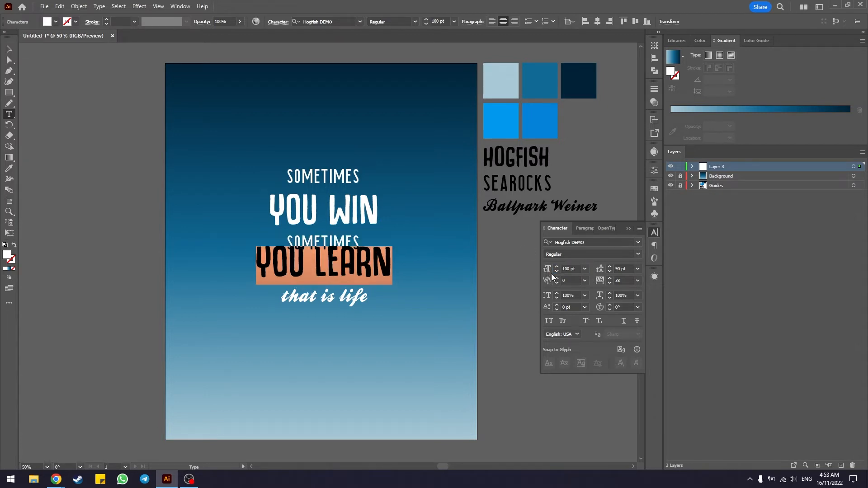
Step: Increase the leading of the YOU LEARN line to 140 pt
scroll(624, 268, "down", 1)
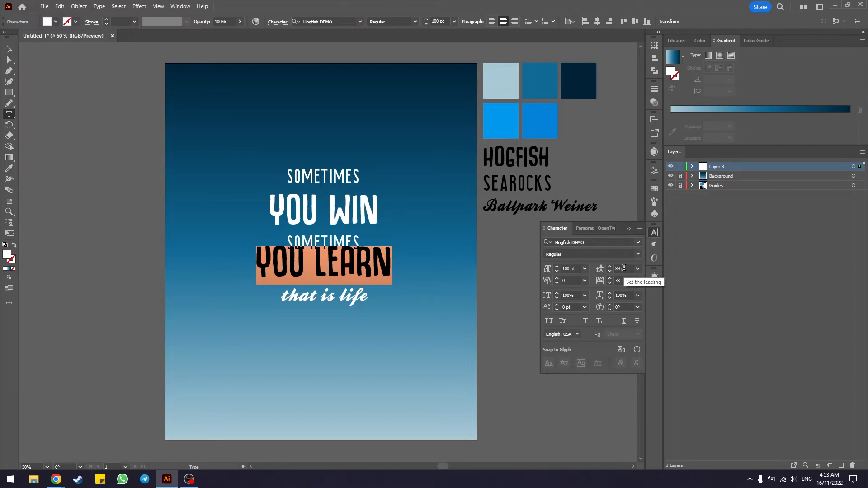
scroll(623, 268, "up", 19)
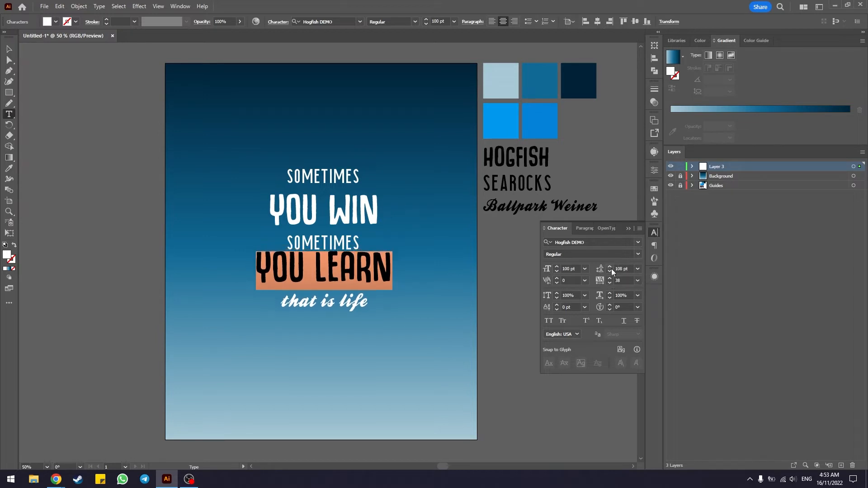
scroll(629, 269, "up", 20)
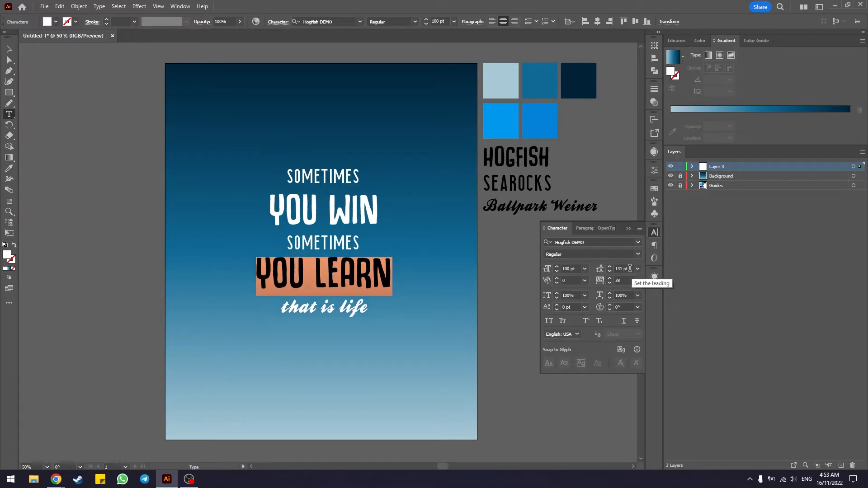
scroll(629, 269, "up", 9)
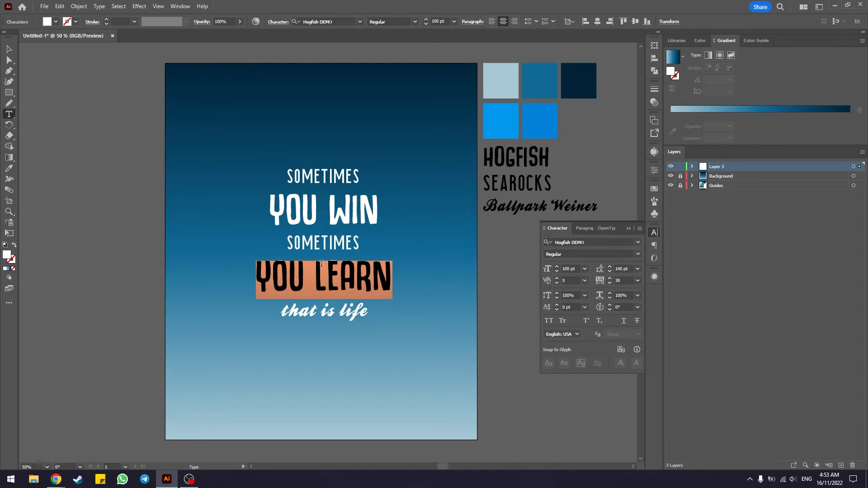
key("Up")
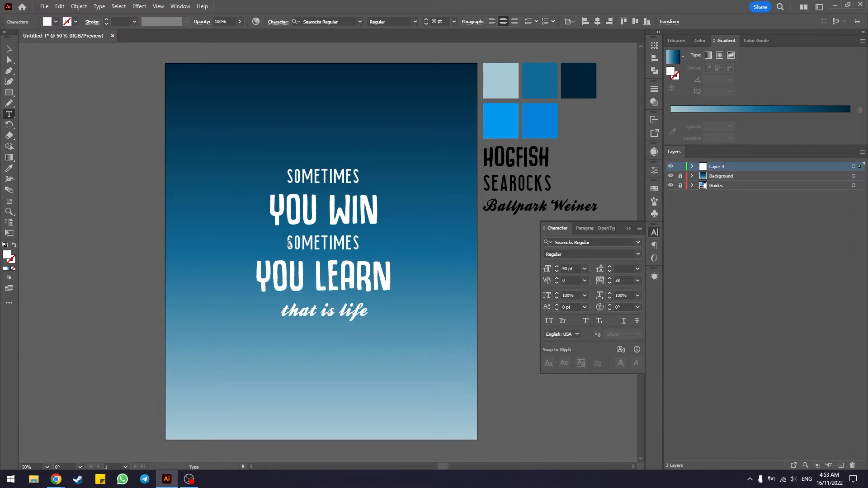
Step: Increase the leading of the second SOMETIMES line to open a wider gap below YOU WIN
left_click_drag(287, 243, 361, 244)
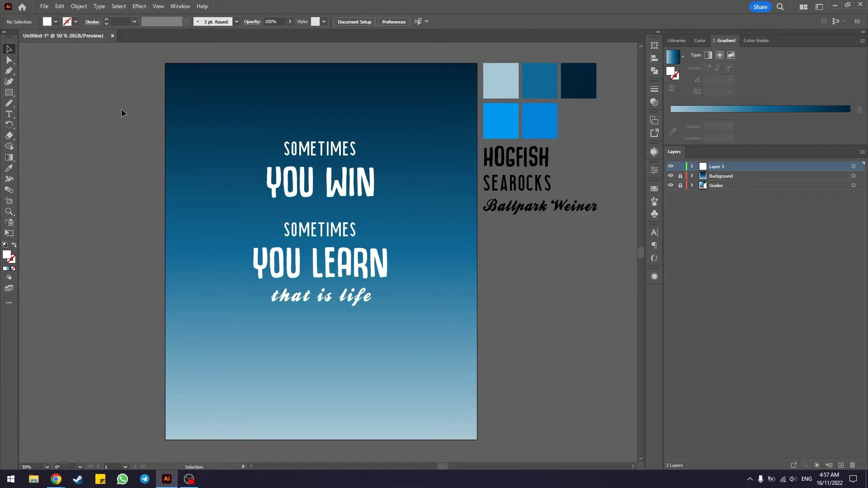
Step: Draw a horizontal line about 560 px long in the gap between YOU WIN and the second SOMETIMES
left_click(9, 93)
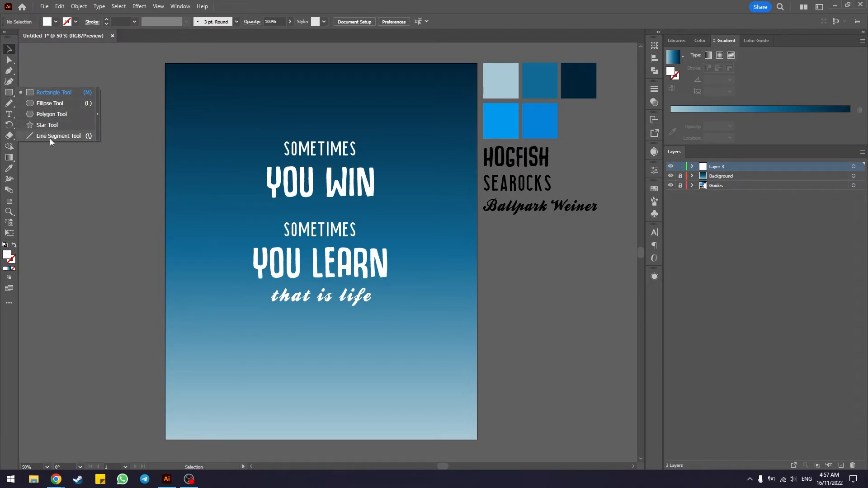
left_click(74, 137)
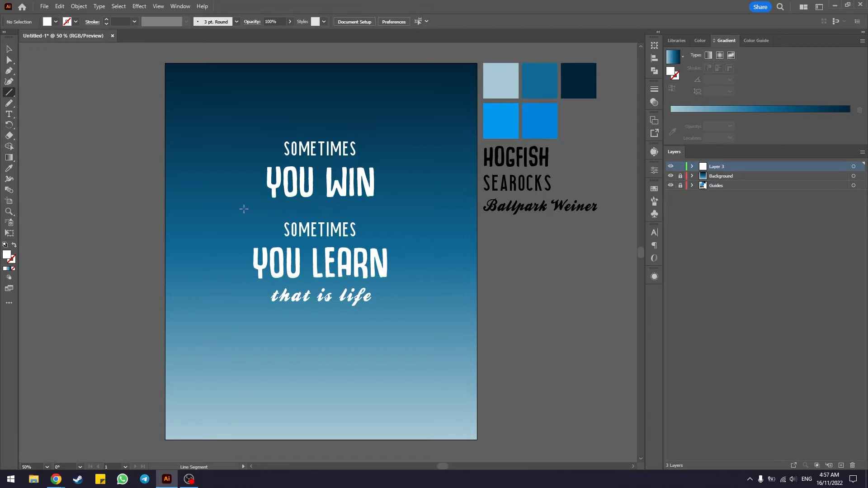
left_click_drag(236, 211, 398, 208)
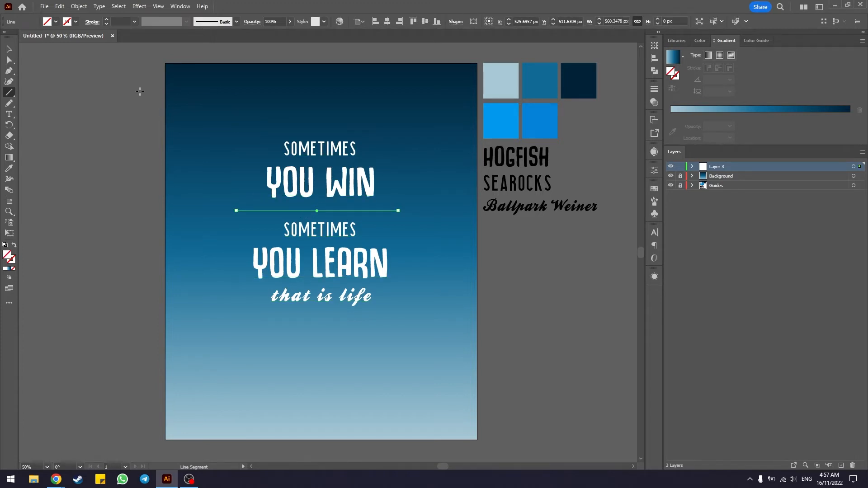
Step: Give the divider line a white stroke with a weight of 3 pt and deselect it
left_click(76, 21)
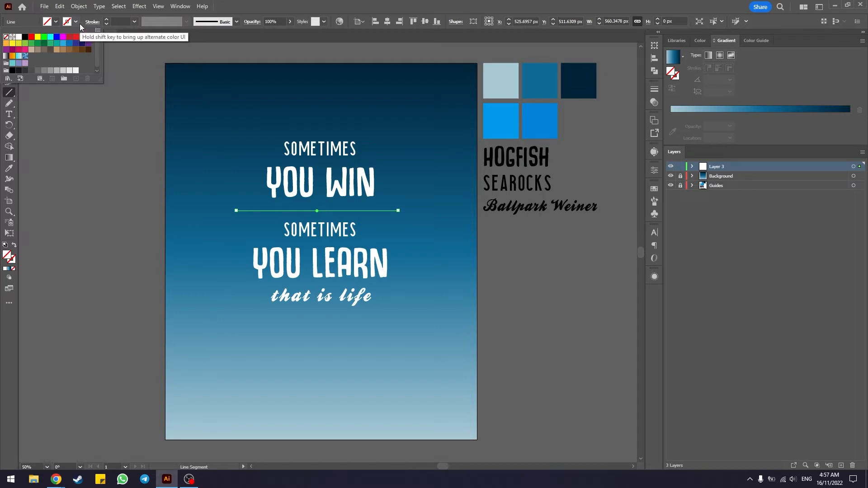
left_click(18, 38)
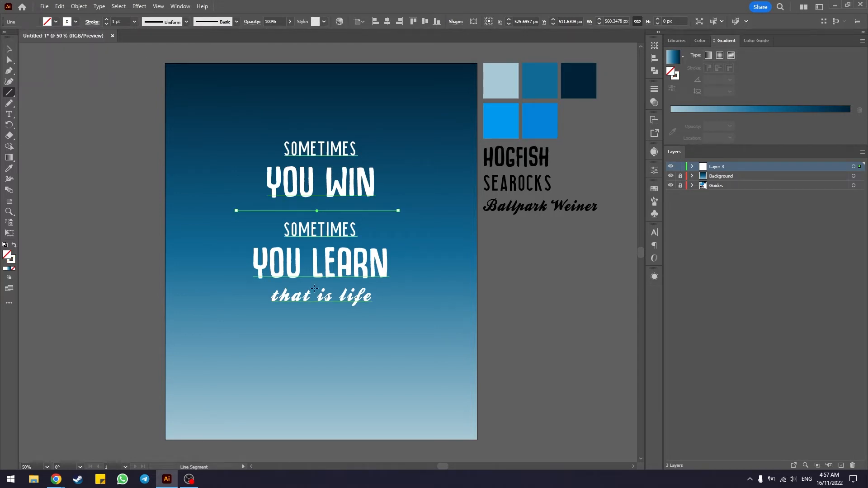
left_click(107, 20)
left_click(107, 20)
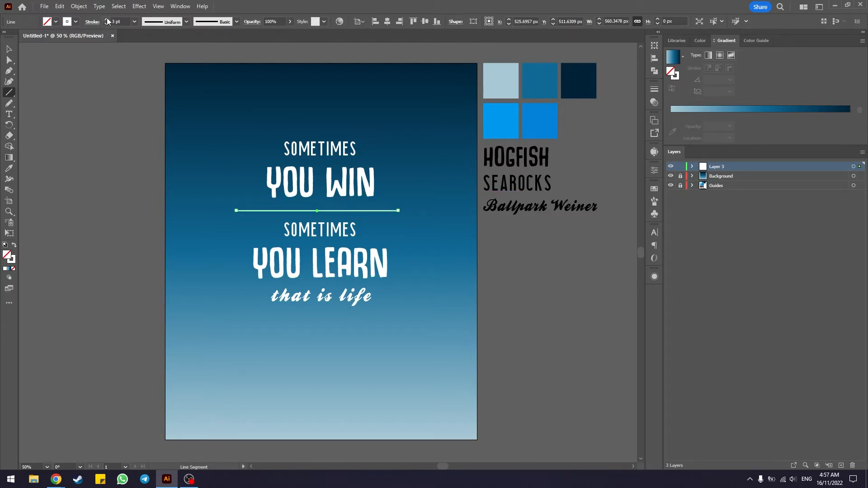
left_click(9, 49)
left_click(129, 149)
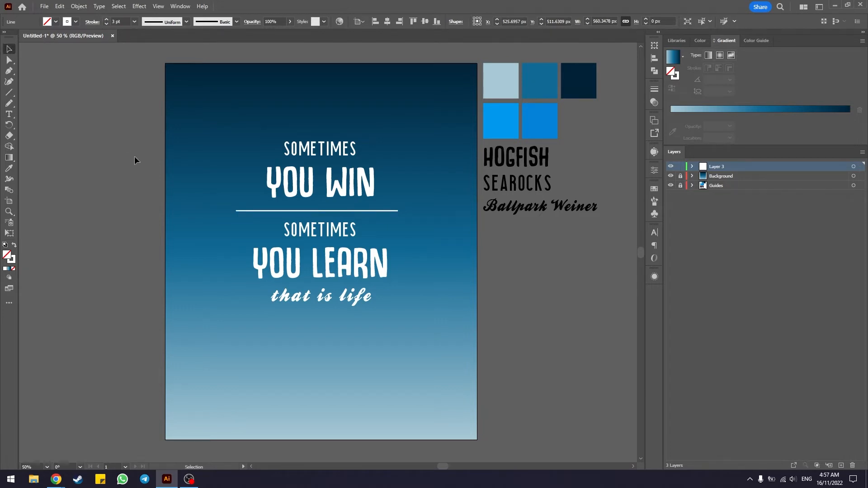
Step: Center the divider line horizontally on the artboard
scroll(315, 128, "up", 2)
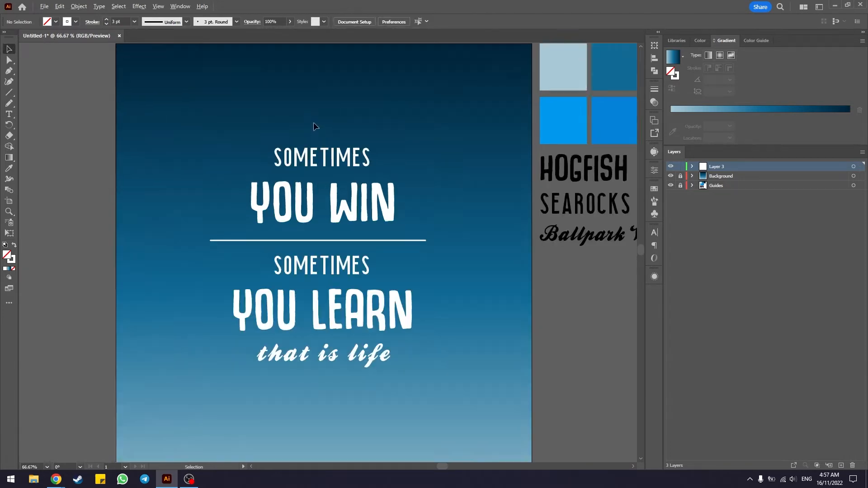
left_click_drag(498, 246, 521, 225)
scroll(497, 232, "up", 1)
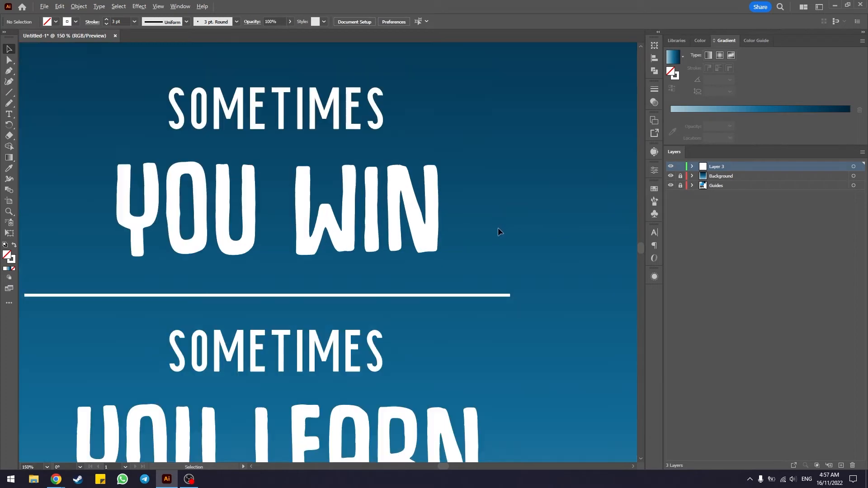
left_click_drag(470, 239, 498, 228)
scroll(516, 270, "down", 1)
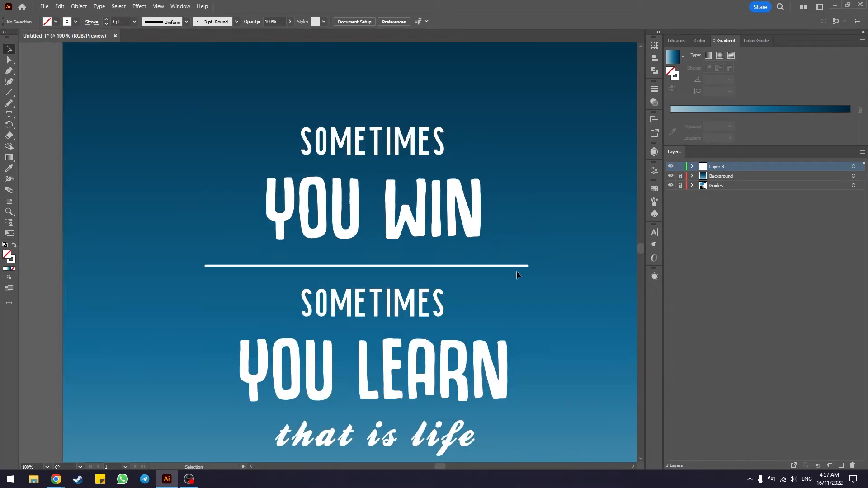
left_click(364, 266)
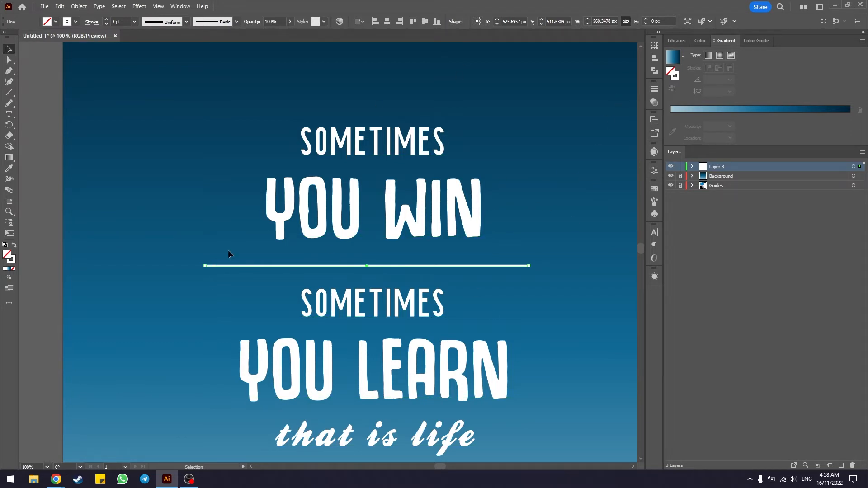
left_click(655, 58)
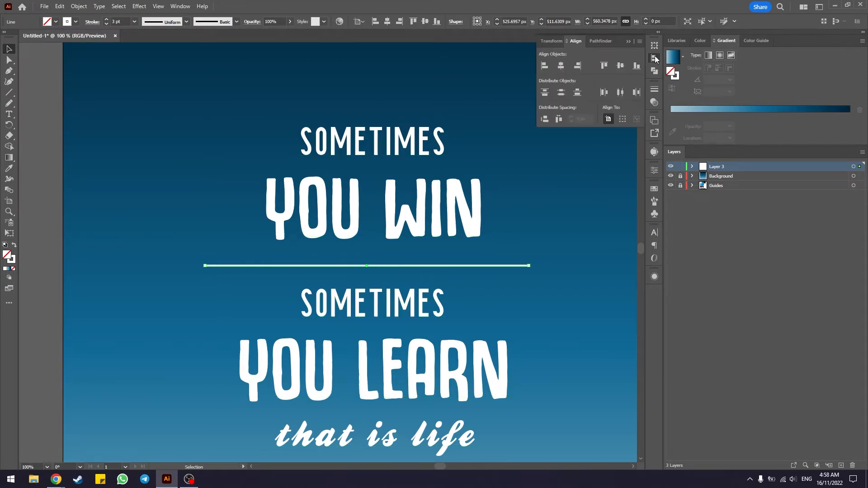
left_click(560, 65)
left_click(627, 40)
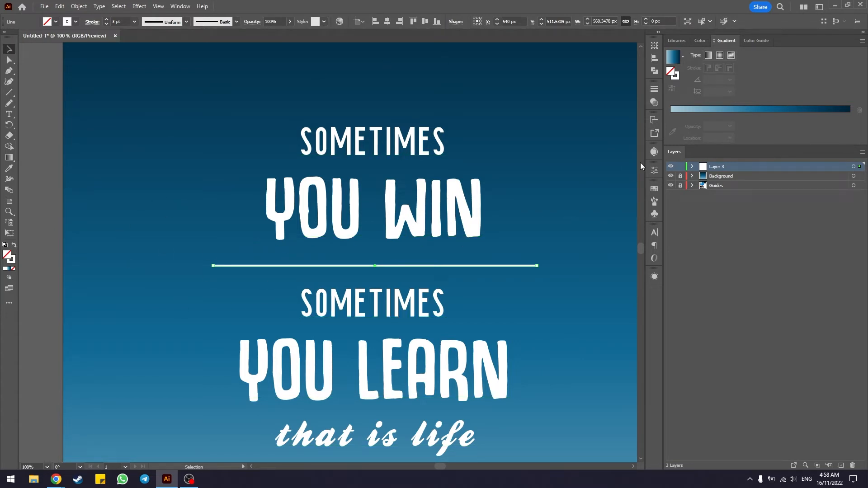
Step: Turn the divider line's stroke into a dashed line
left_click(655, 91)
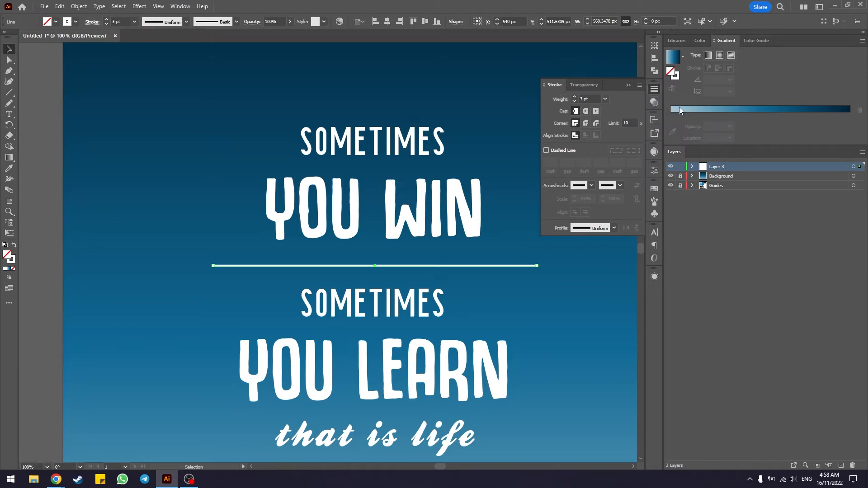
left_click(186, 8)
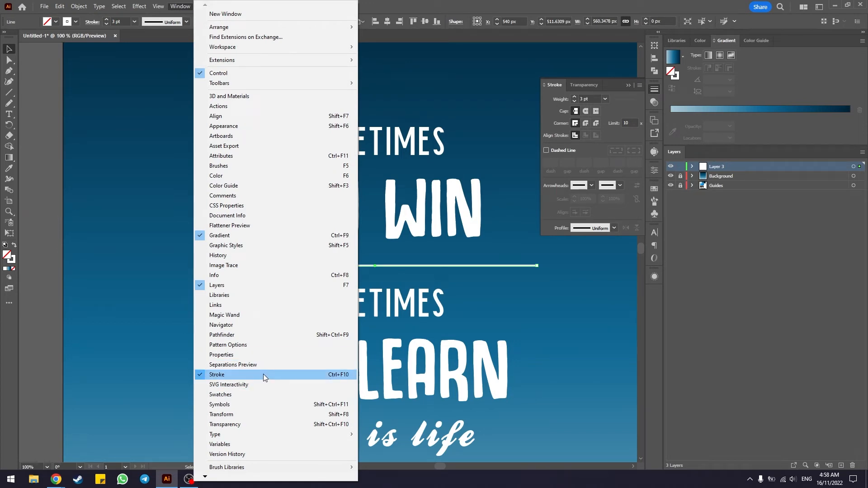
left_click(380, 12)
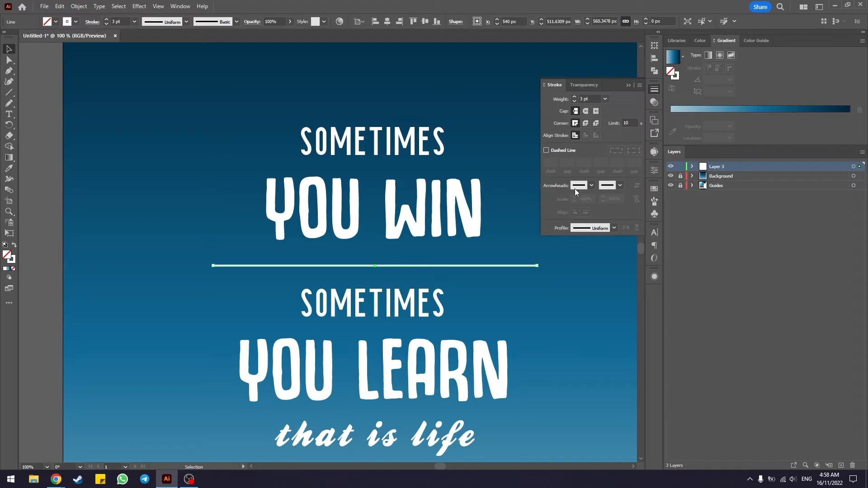
left_click(565, 151)
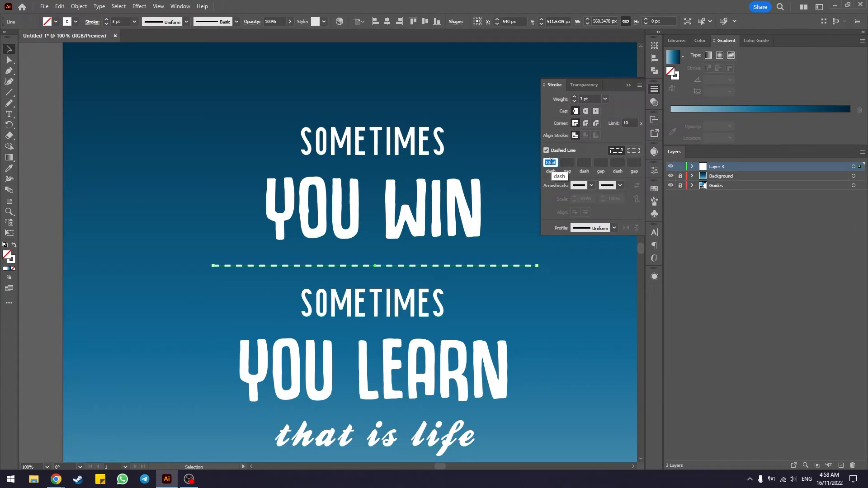
Step: Try several dash lengths on the divider line, settle on 10 pt, and give the dashes round caps
scroll(551, 162, "up", 1)
scroll(551, 162, "down", 2)
scroll(551, 162, "down", 6)
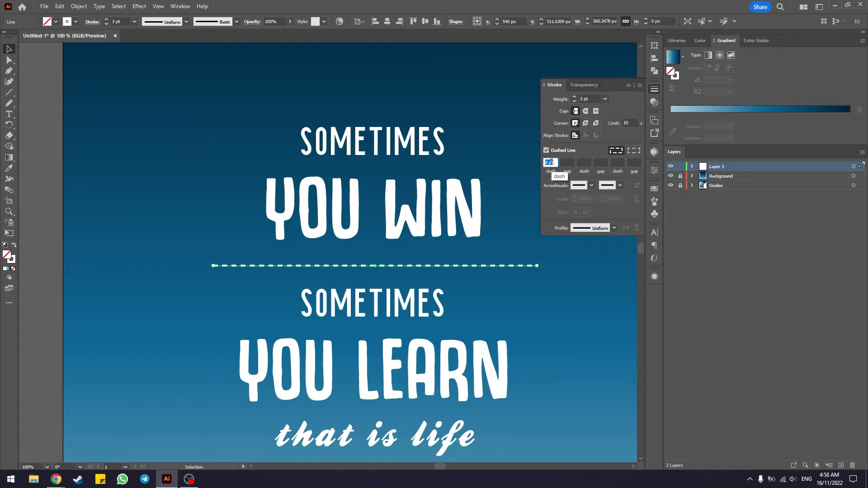
scroll(551, 162, "up", 9)
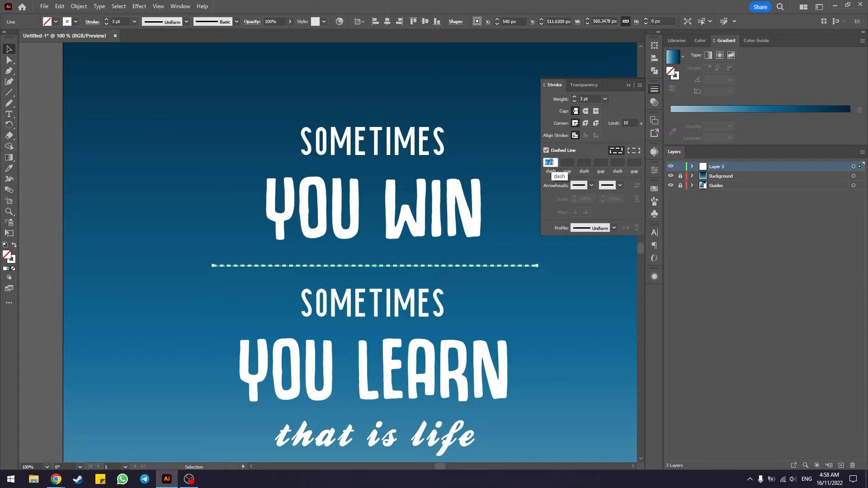
scroll(551, 162, "up", 8)
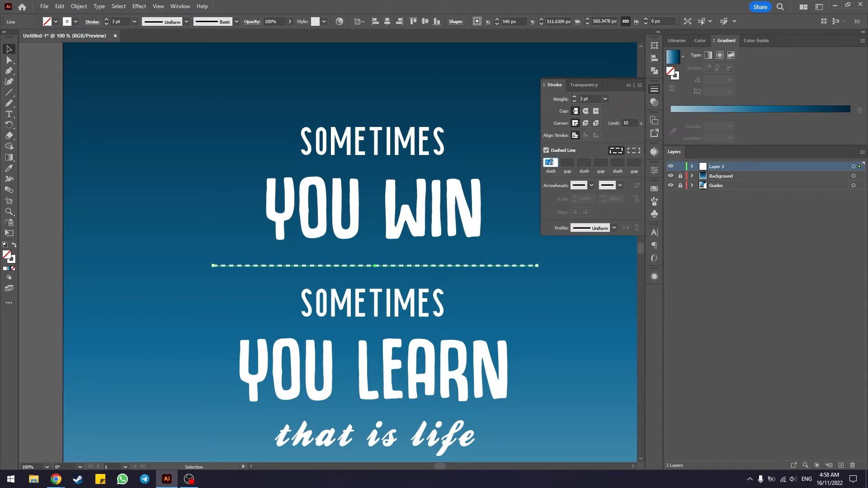
scroll(551, 162, "up", 6)
scroll(551, 162, "down", 6)
scroll(552, 162, "down", 8)
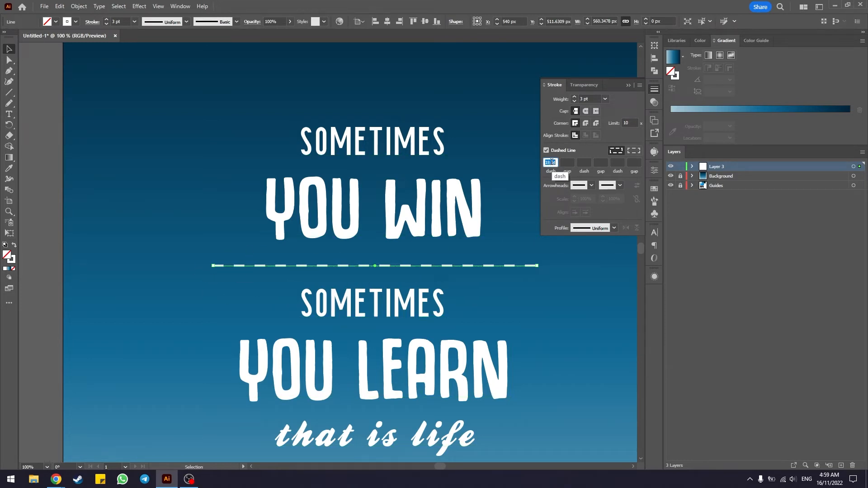
scroll(554, 162, "down", 2)
scroll(553, 162, "up", 3)
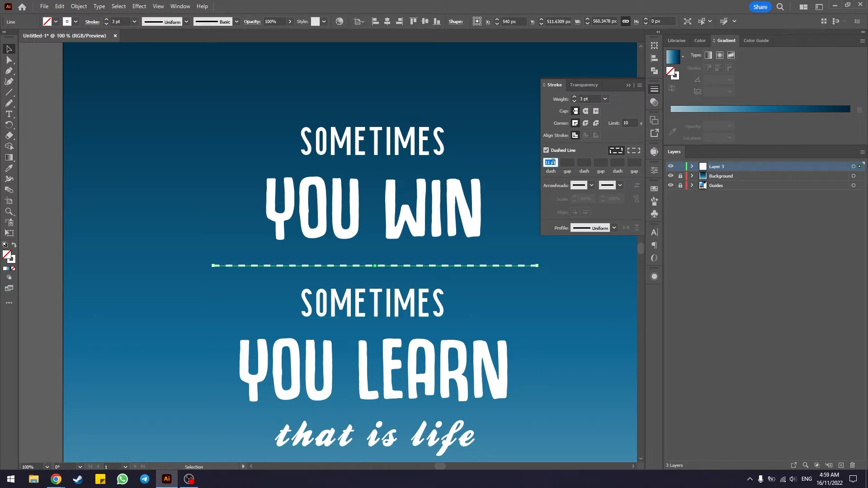
scroll(552, 162, "down", 6)
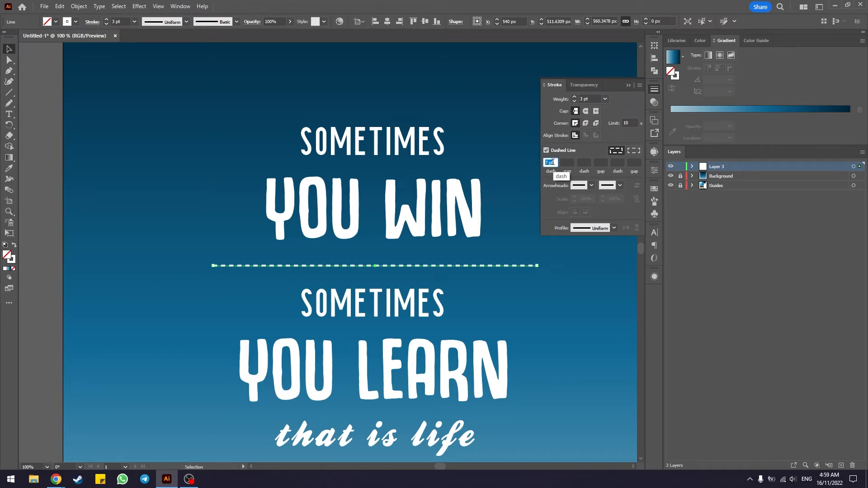
scroll(553, 162, "up", 3)
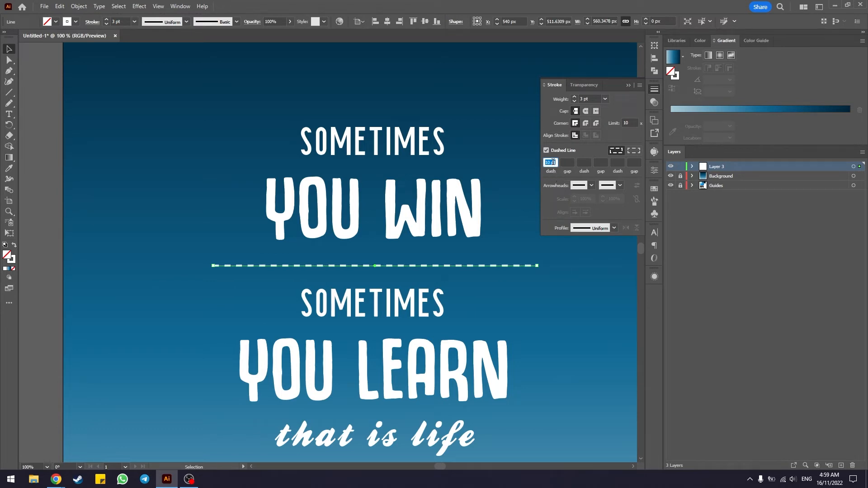
left_click(591, 150)
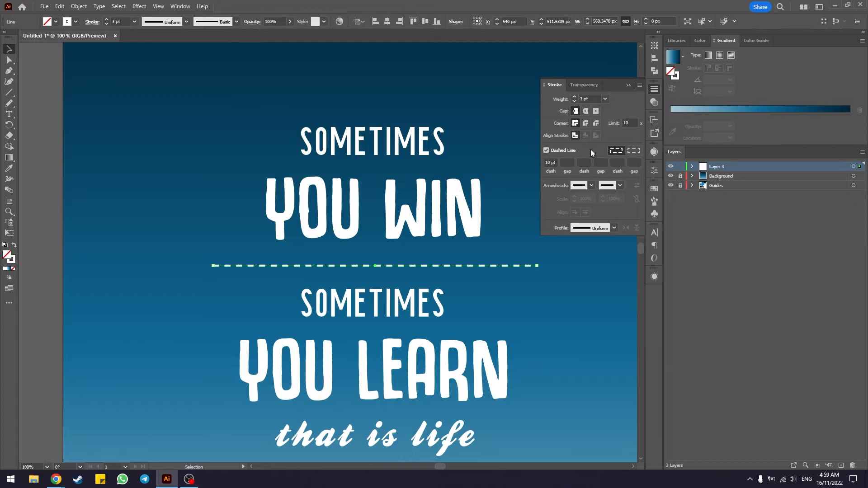
left_click(585, 112)
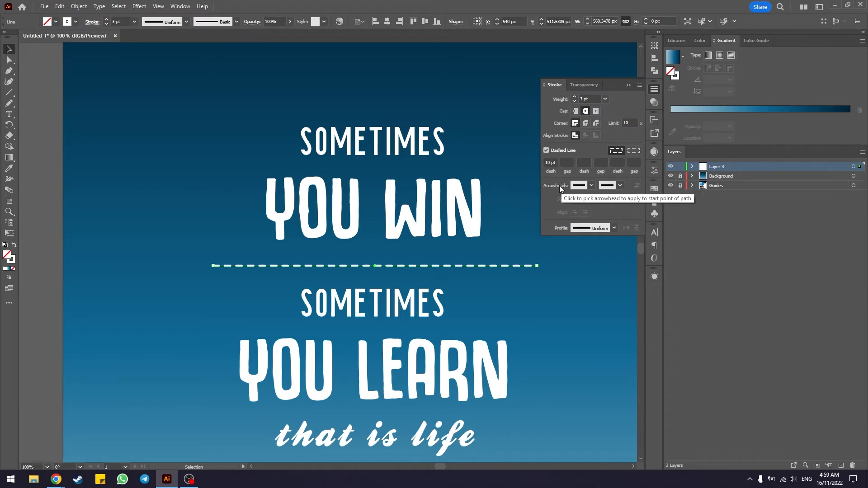
Step: Add the double-chevron Arrow 14 arrowhead to the start of the divider line and the matching one to its end
left_click(592, 185)
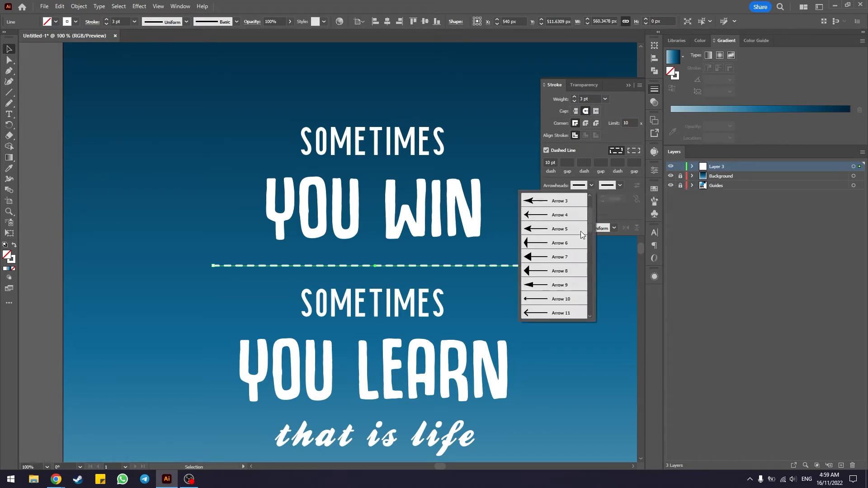
scroll(590, 207, "up", 1)
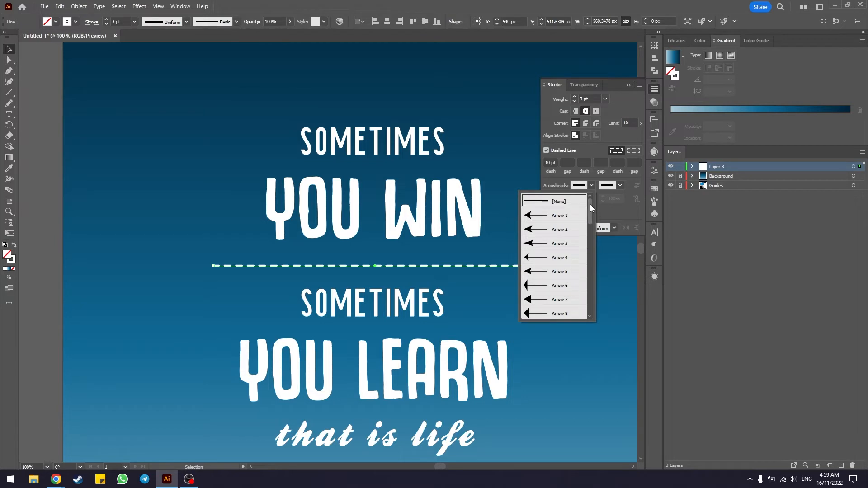
left_click_drag(590, 207, 590, 235)
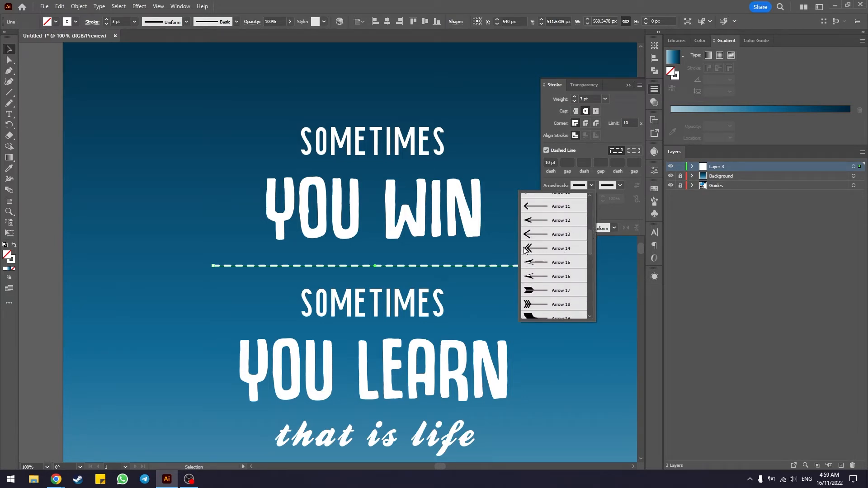
left_click(545, 248)
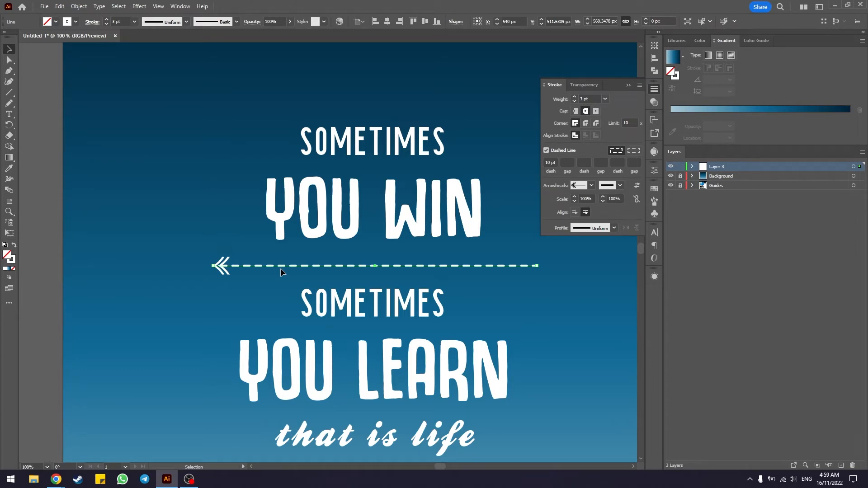
left_click(619, 186)
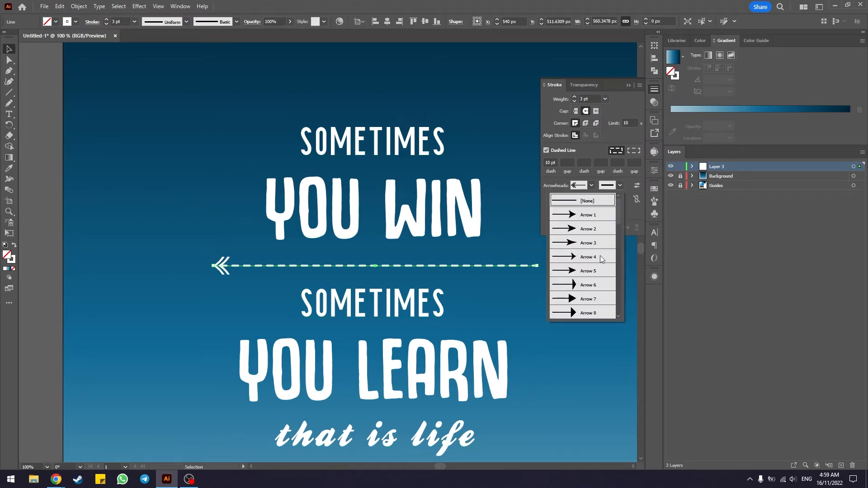
left_click_drag(617, 218, 619, 251)
left_click(582, 262)
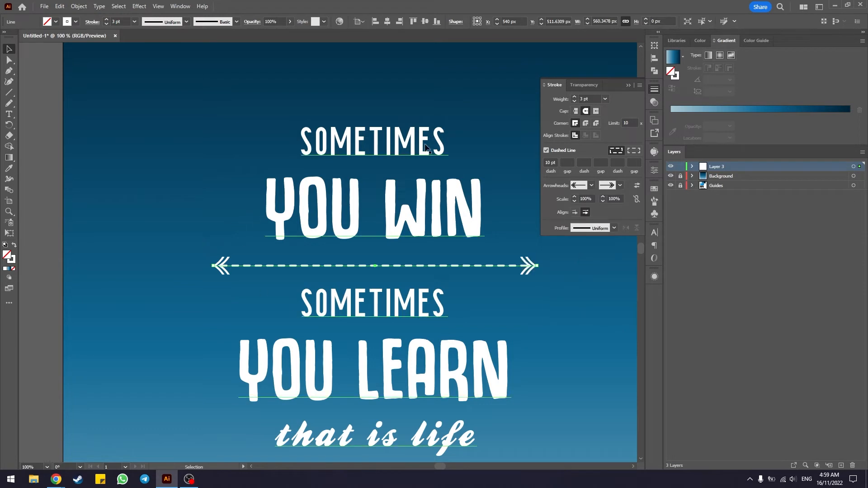
left_click(629, 85)
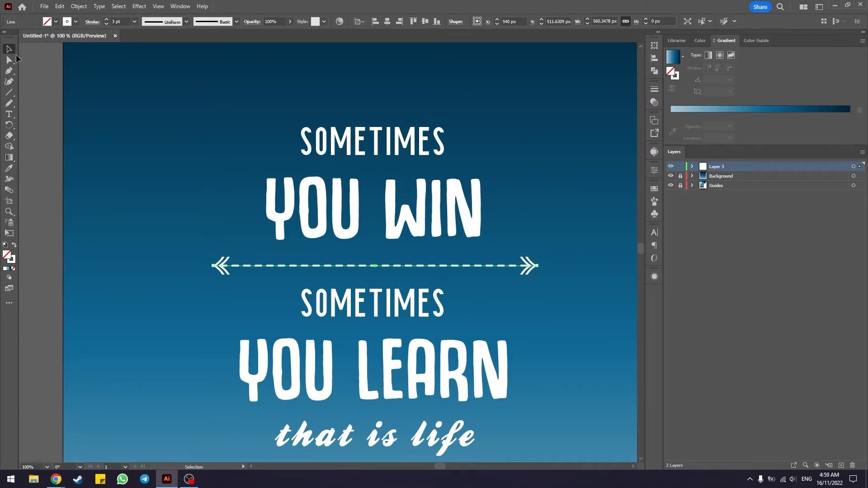
Step: Deselect the divider line and examine the whole lettering composition with its arrow divider
left_click(124, 167)
scroll(557, 262, "down", 1)
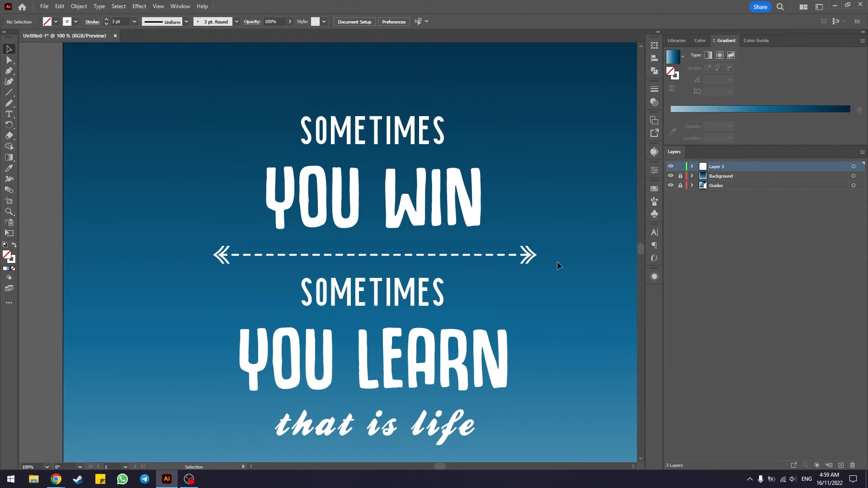
scroll(557, 261, "down", 2)
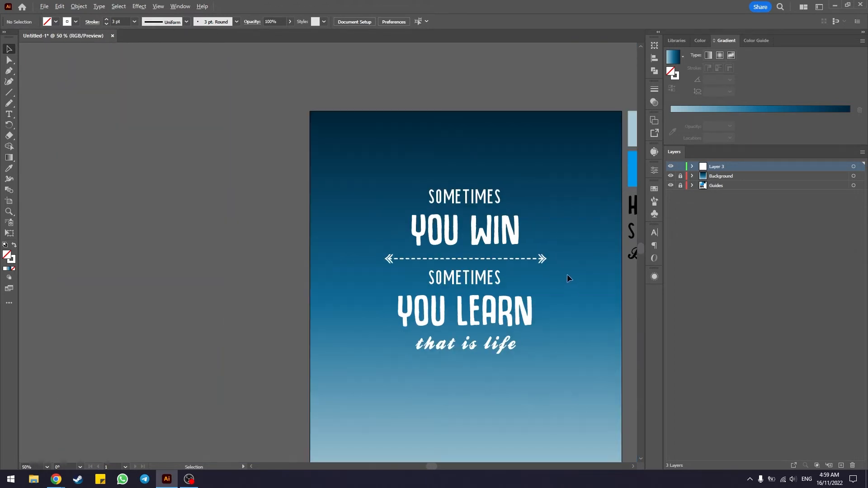
scroll(567, 274, "up", 1)
scroll(519, 228, "up", 1)
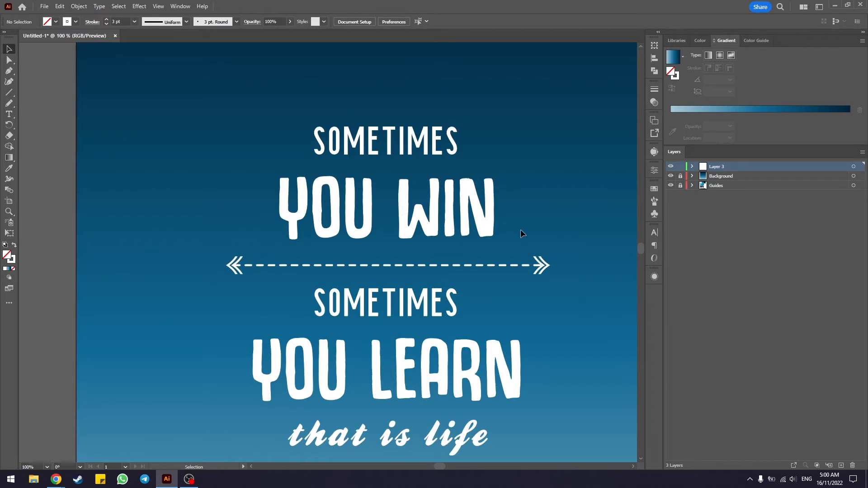
scroll(520, 229, "down", 1)
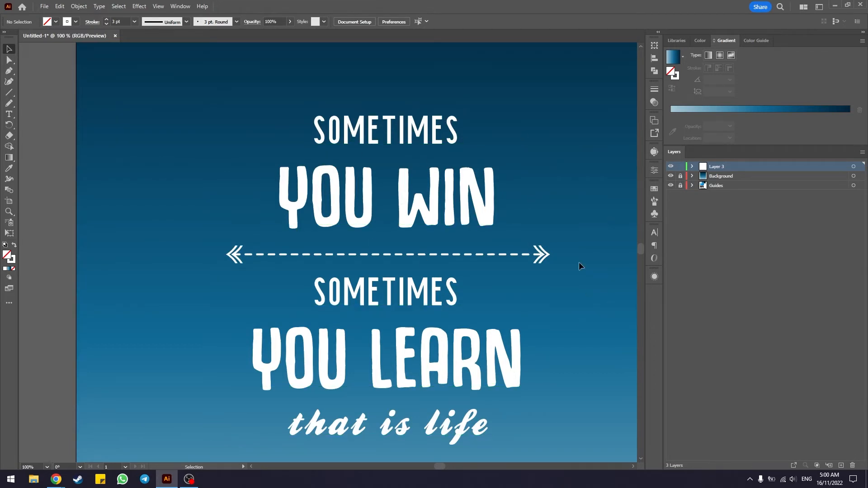
scroll(587, 287, "up", 2)
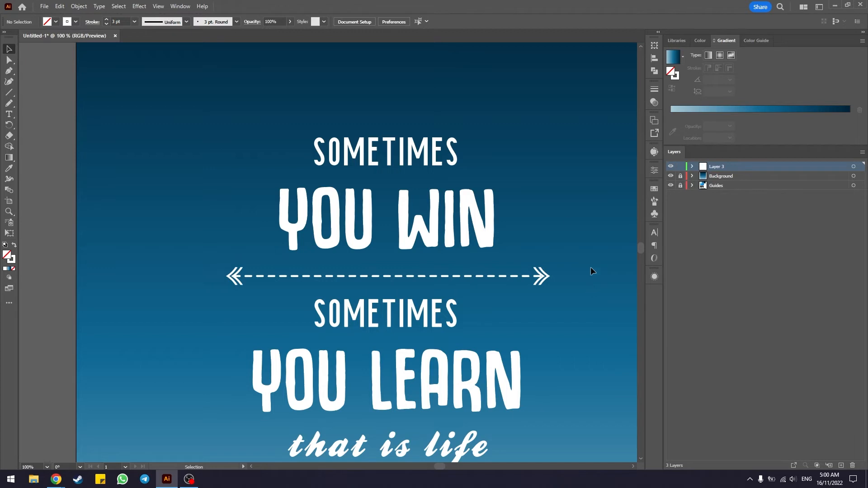
Step: Draw a rectangle about 320 by 79 px around the upper "SOMETIMES" text
right_click(14, 94)
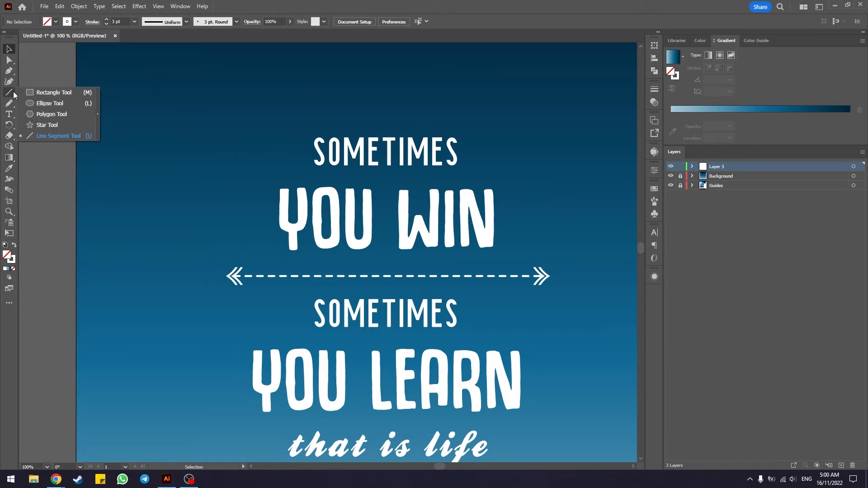
left_click(38, 93)
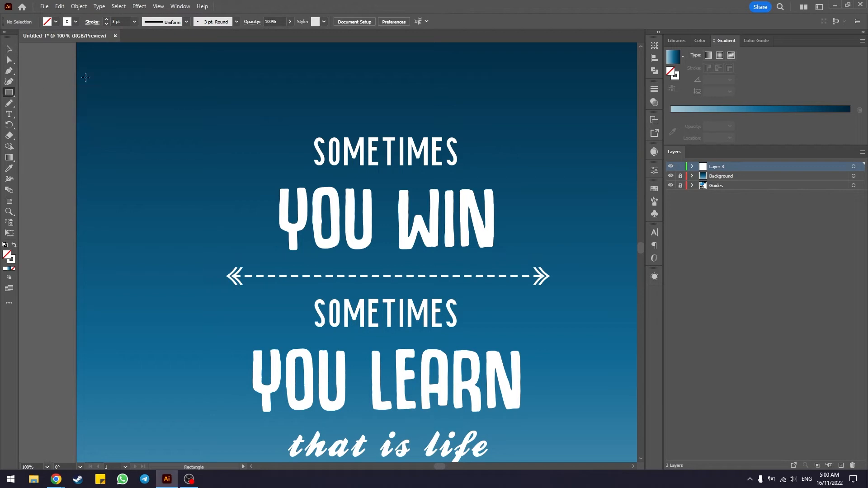
scroll(509, 128, "up", 2)
scroll(515, 149, "up", 2)
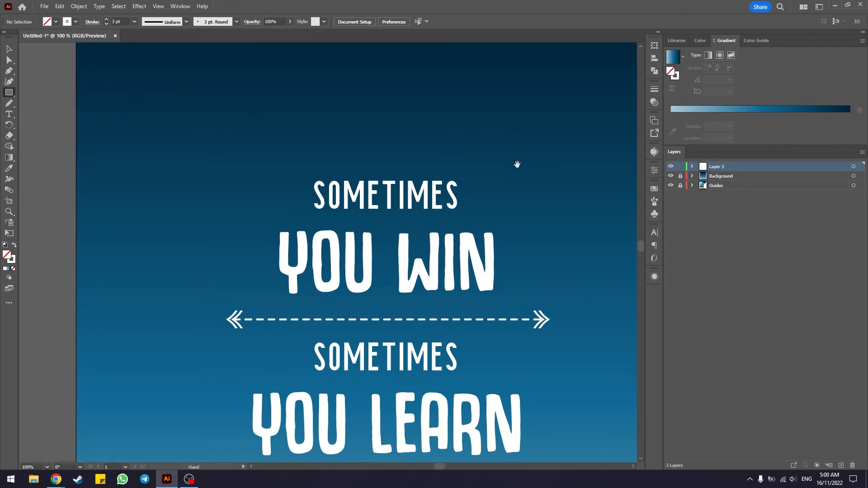
scroll(488, 161, "right", 5)
scroll(328, 162, "up", 1, "alt")
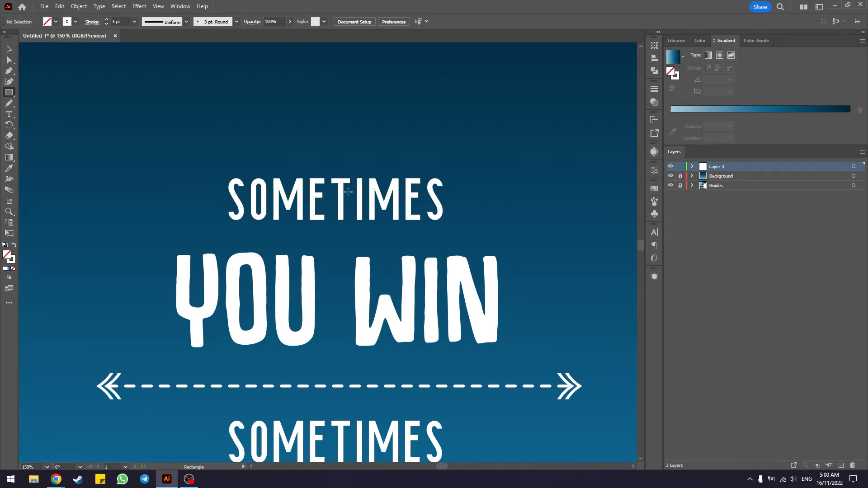
scroll(349, 195, "down", 3)
scroll(298, 177, "up", 4)
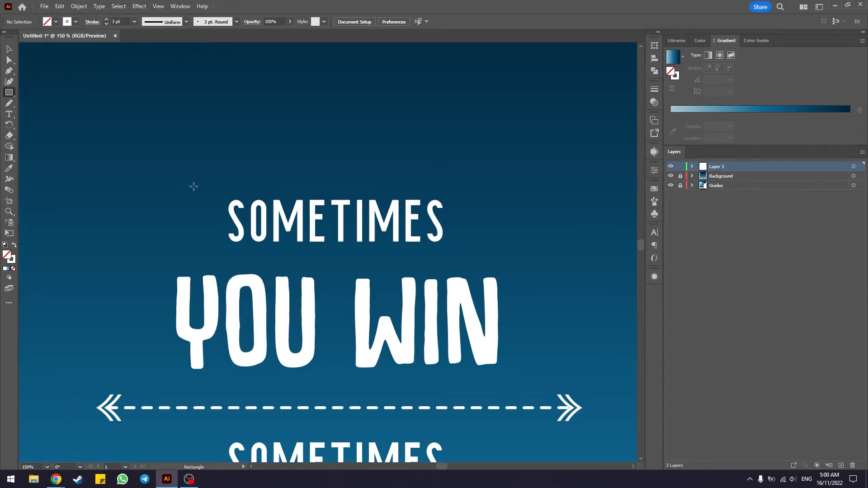
left_click_drag(194, 186, 472, 255)
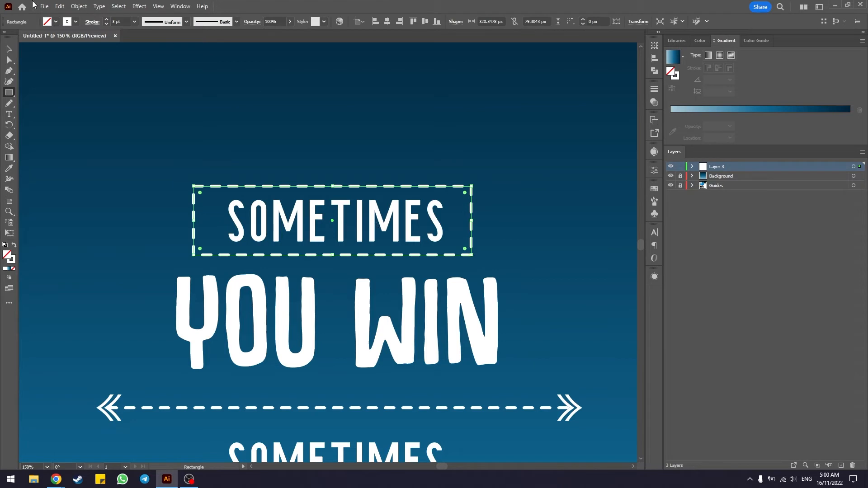
Step: Remove the rectangle's stroke and give it a yellow fill
left_click(75, 22)
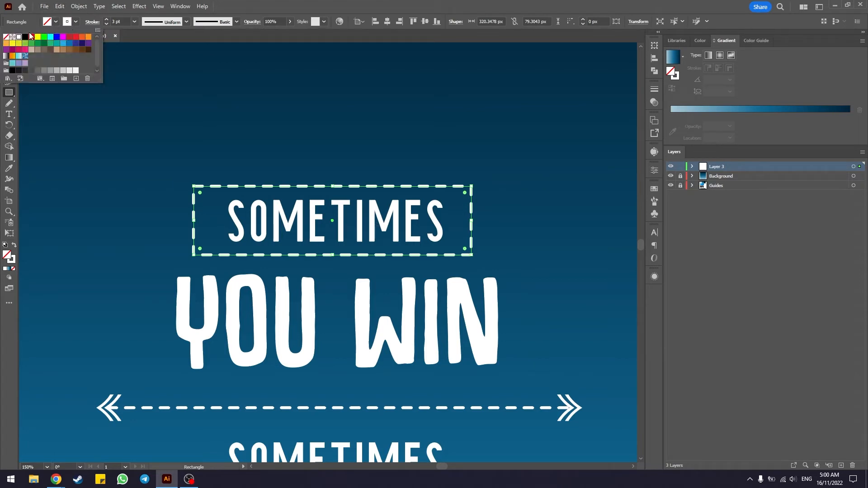
left_click(7, 38)
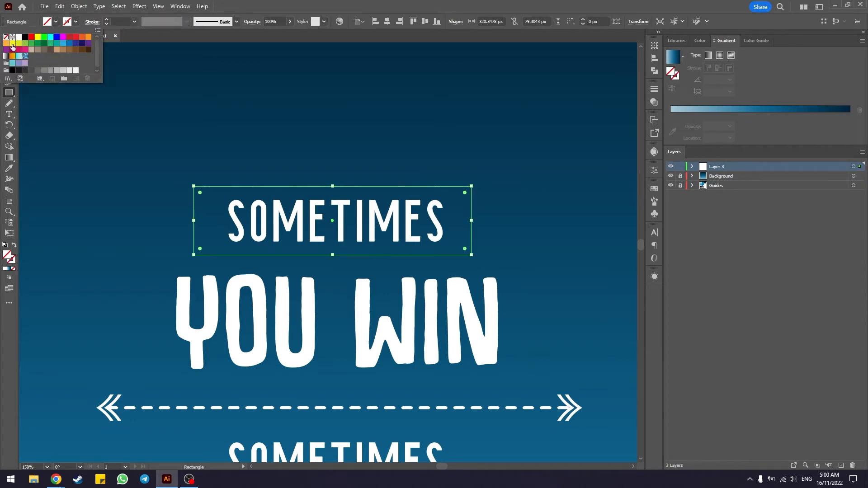
left_click(56, 21)
left_click(50, 22)
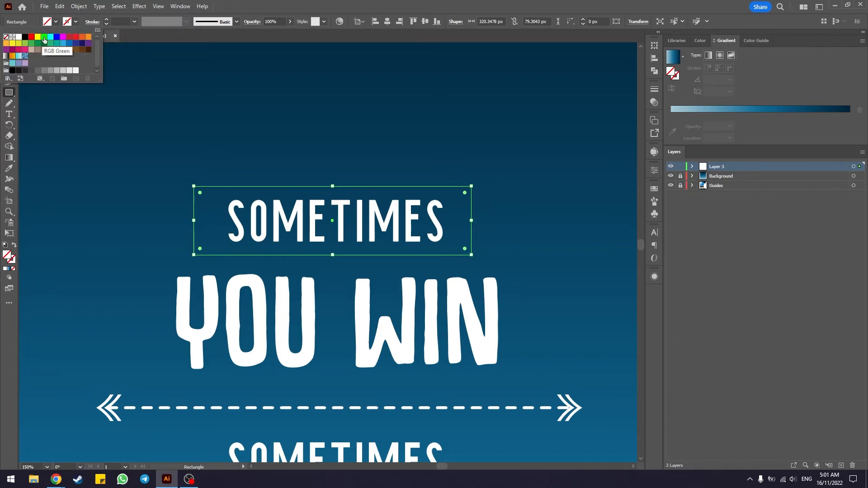
left_click(38, 37)
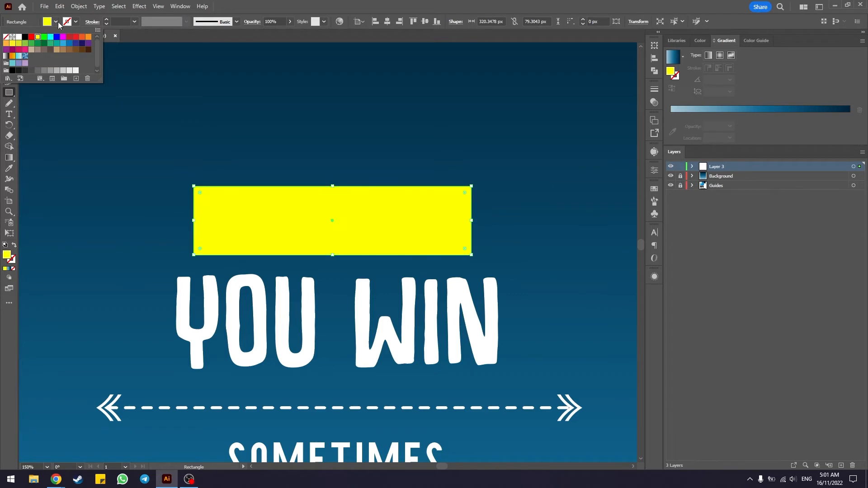
Step: Recolor the rectangle by sampling the bright blue square of the color palette beside the artboard with the Eyedropper
left_click(9, 169)
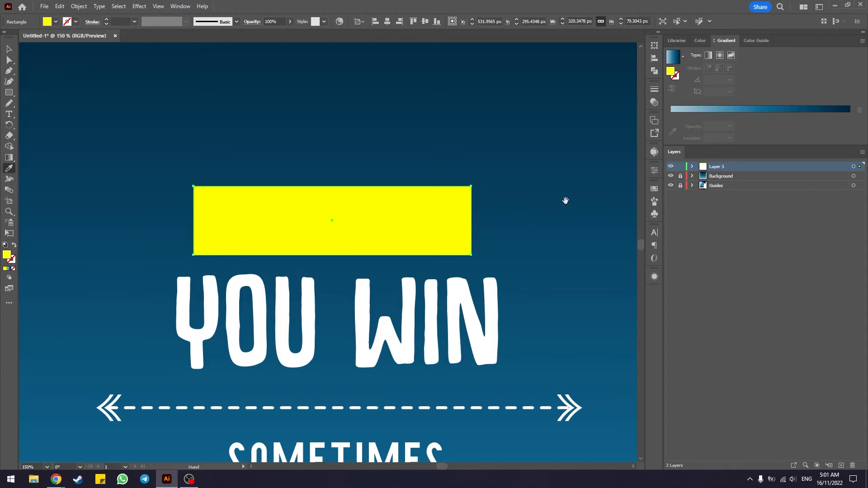
left_click_drag(564, 197, 281, 217)
left_click_drag(418, 185, 211, 194)
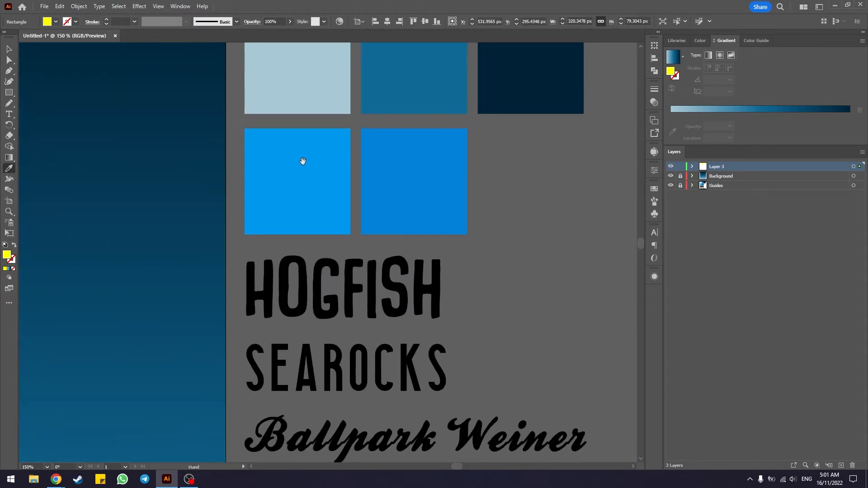
left_click_drag(302, 163, 309, 226)
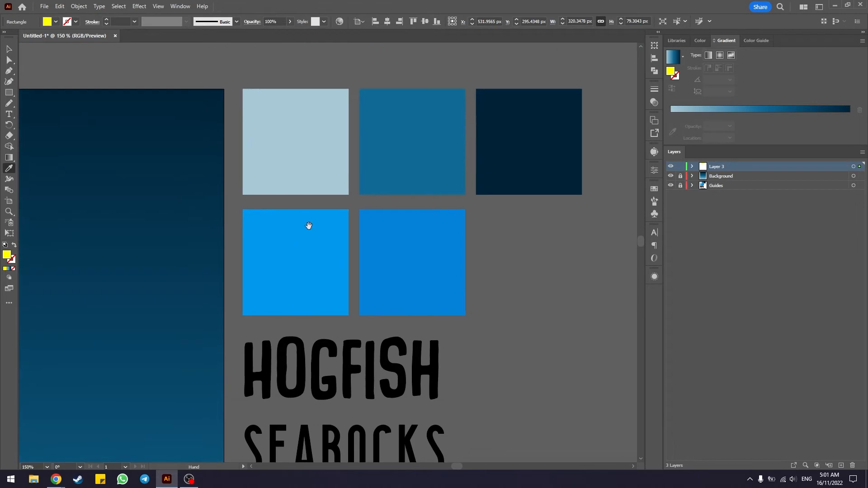
left_click(290, 250)
left_click_drag(134, 300, 475, 217)
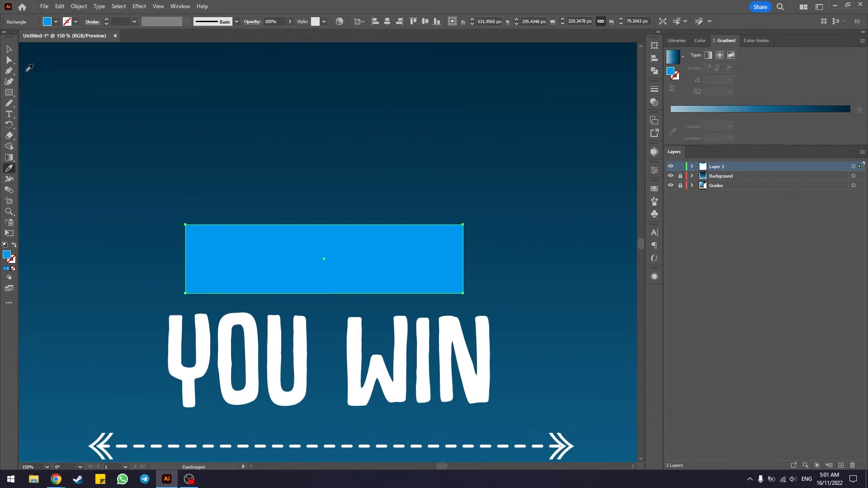
Step: Move the blue rectangle behind the upper "SOMETIMES" text in the stacking order
left_click(10, 49)
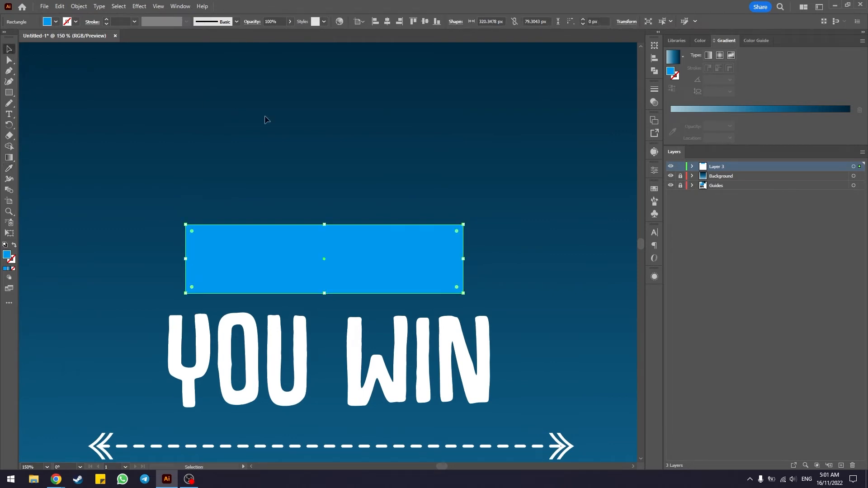
right_click(384, 254)
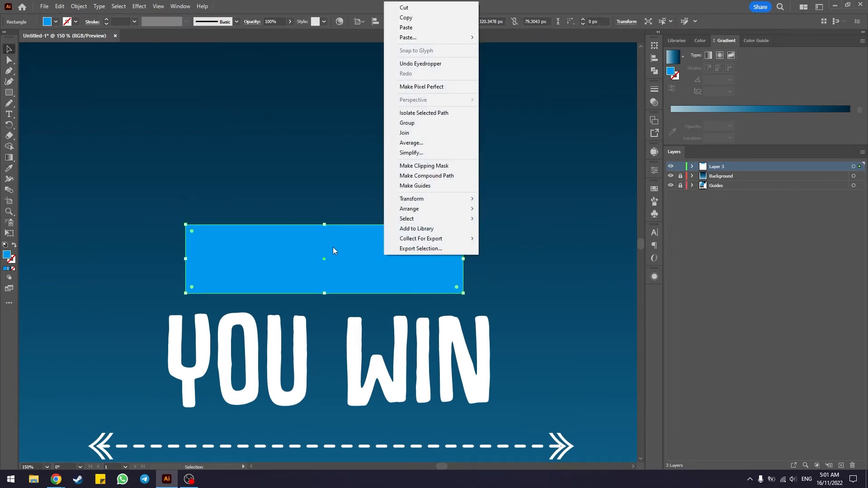
mouse_move(447, 209)
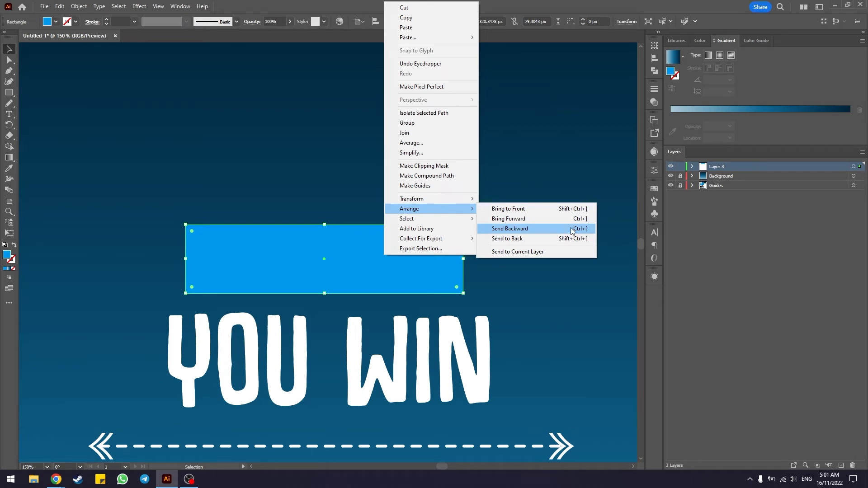
left_click(544, 228)
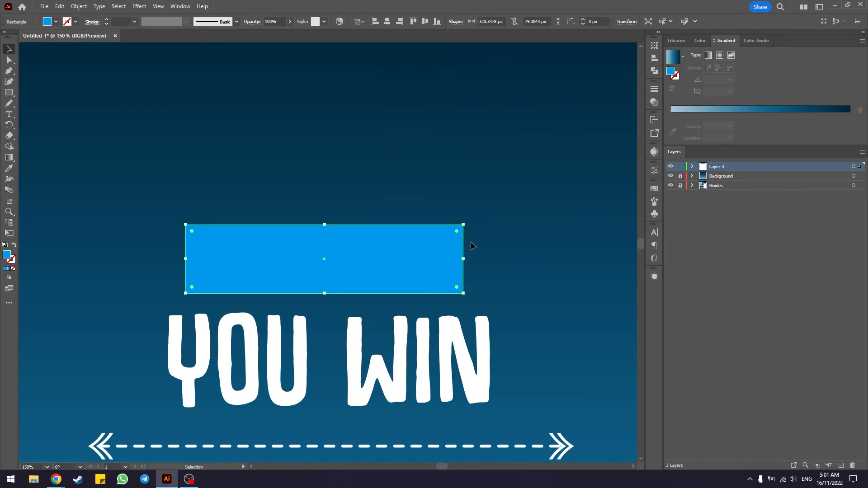
right_click(429, 244)
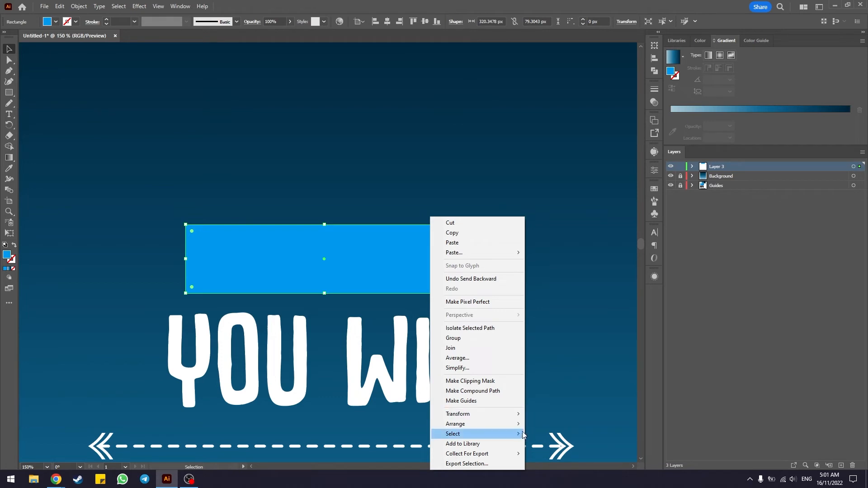
mouse_move(513, 425)
left_click(566, 444)
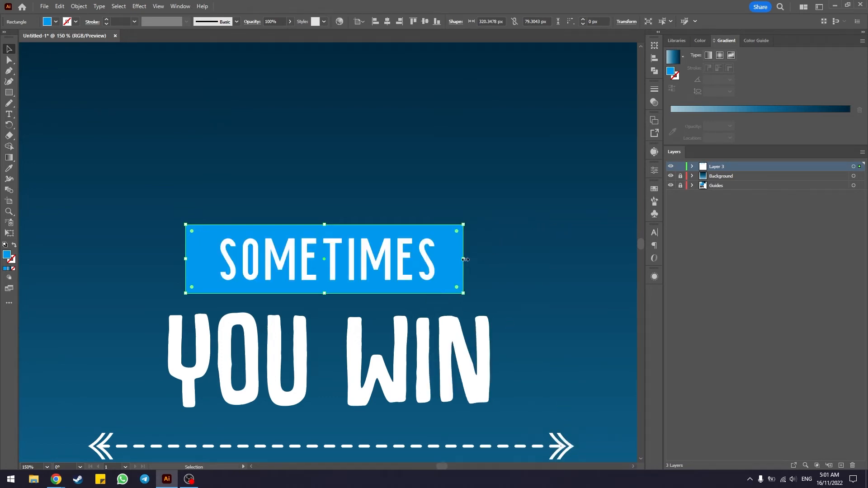
Step: Widen the blue rectangle on both sides to about 403 px and center it horizontally on the artboard
left_click_drag(463, 261, 500, 281)
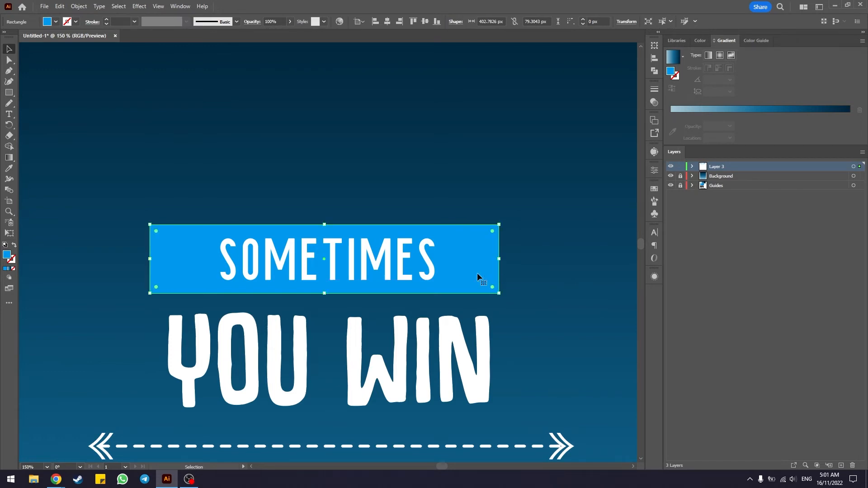
left_click(654, 58)
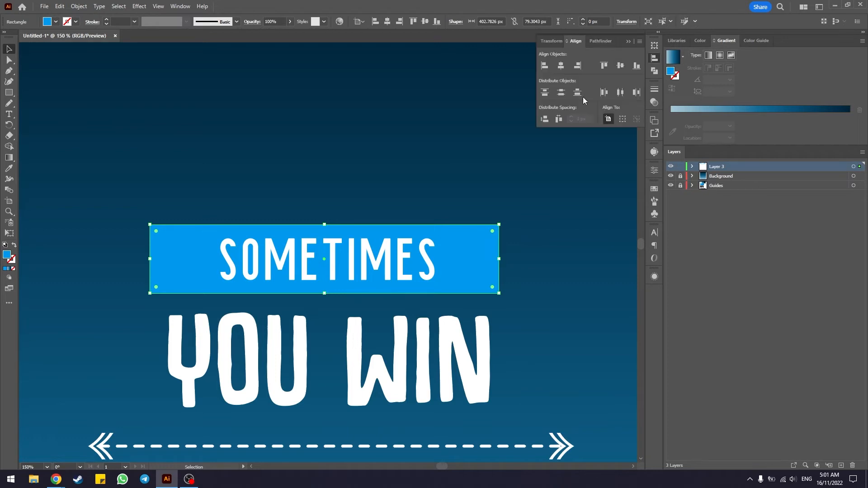
left_click(561, 66)
left_click(630, 41)
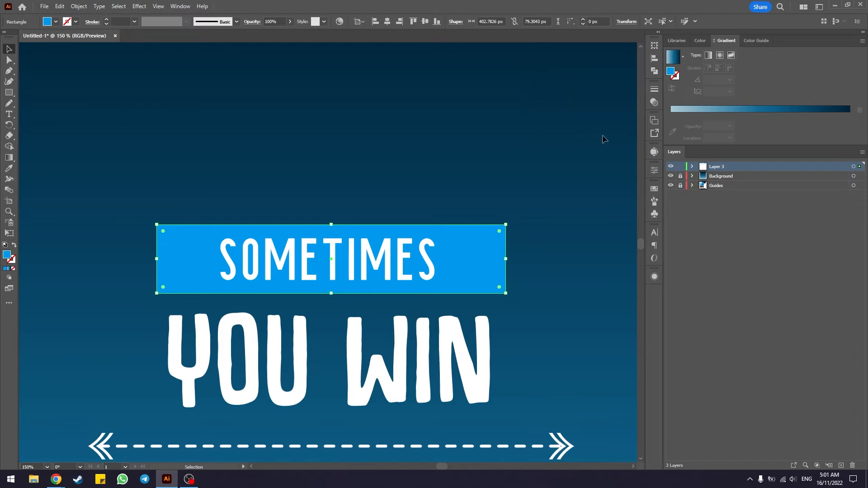
left_click(563, 178)
Step: Create a three-sided polygon with a 50 px radius near the end of the blue banner
scroll(563, 178, "down", 2)
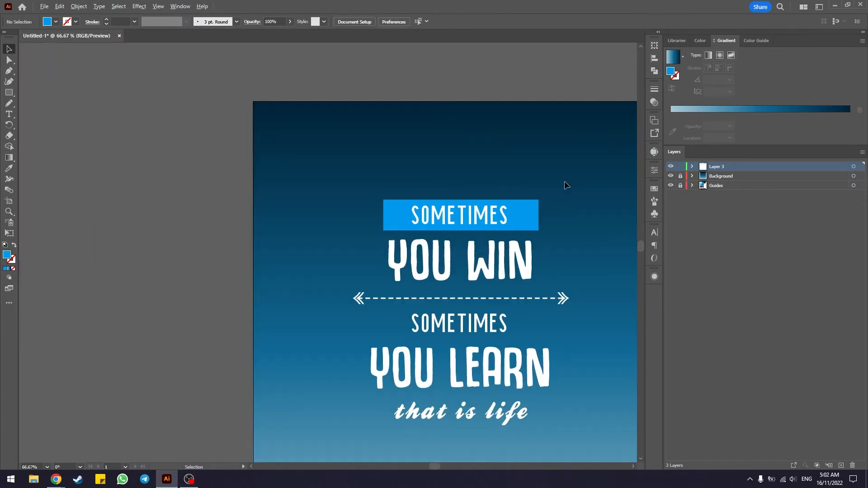
scroll(530, 189, "up", 1)
scroll(528, 210, "up", 1)
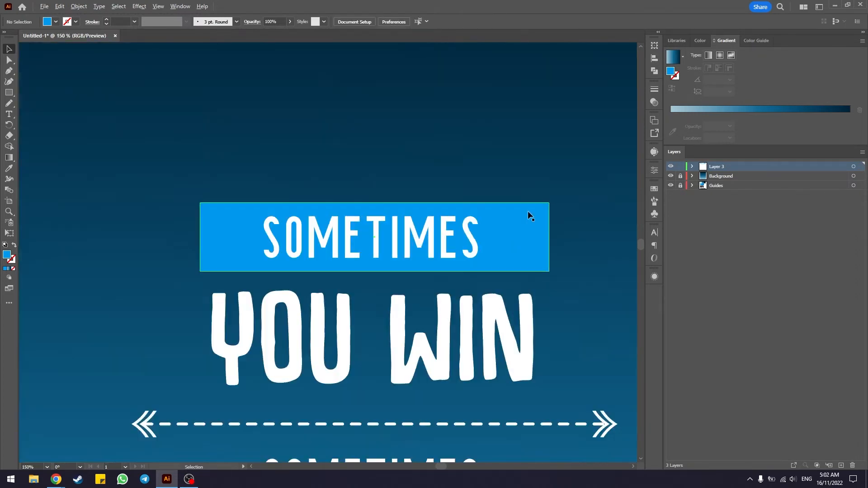
scroll(528, 213, "up", 1)
scroll(527, 213, "down", 1)
left_click_drag(606, 220, 507, 227)
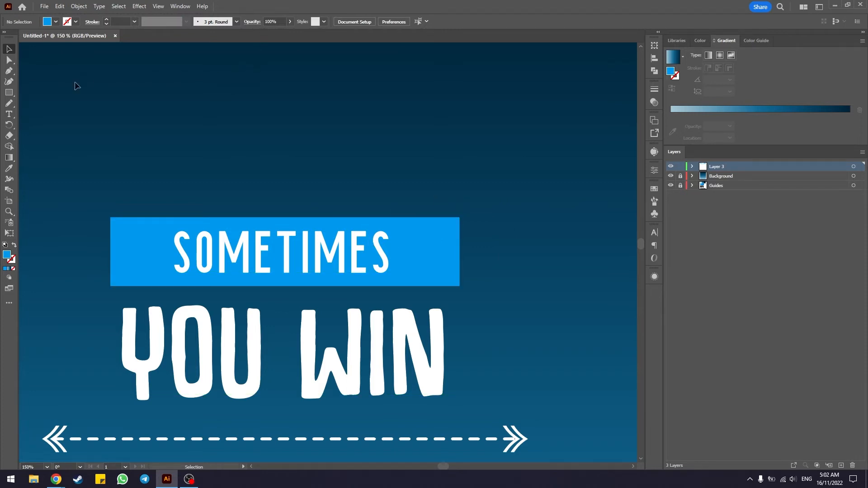
left_click(12, 93)
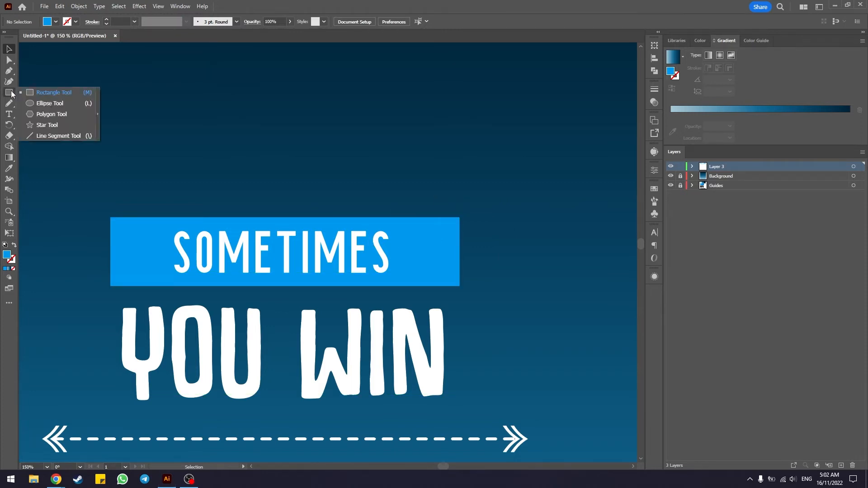
left_click(50, 116)
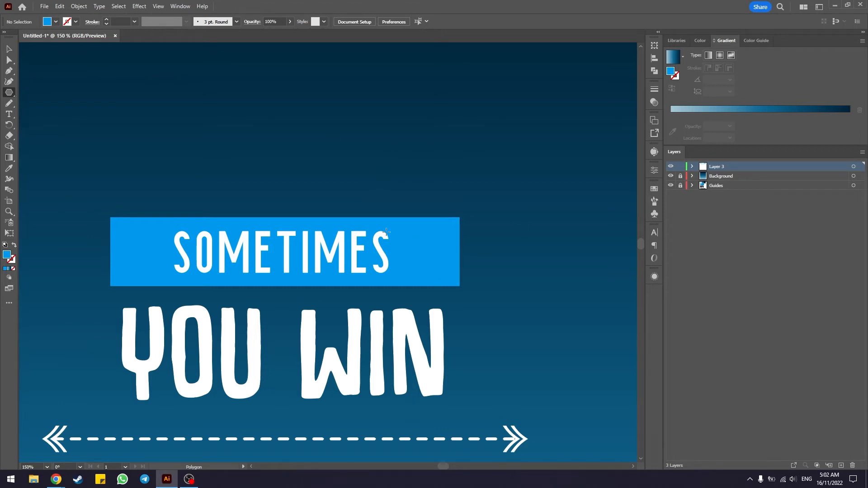
left_click(477, 253)
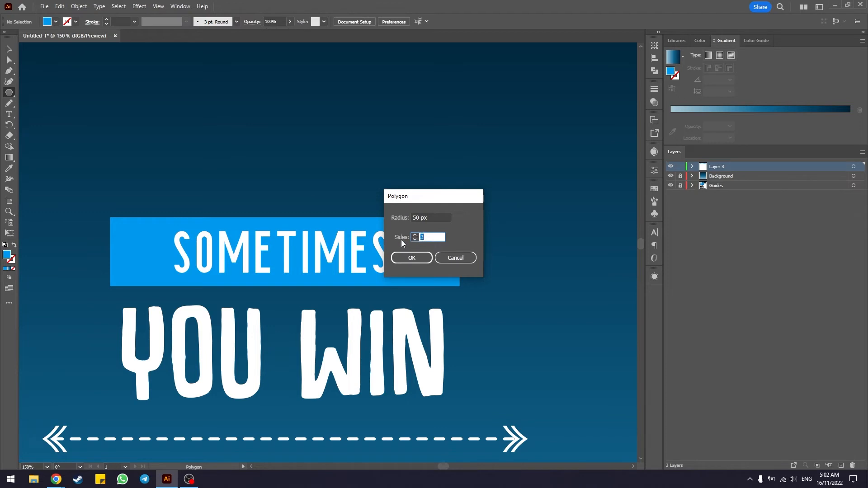
left_click(419, 238)
left_click(411, 258)
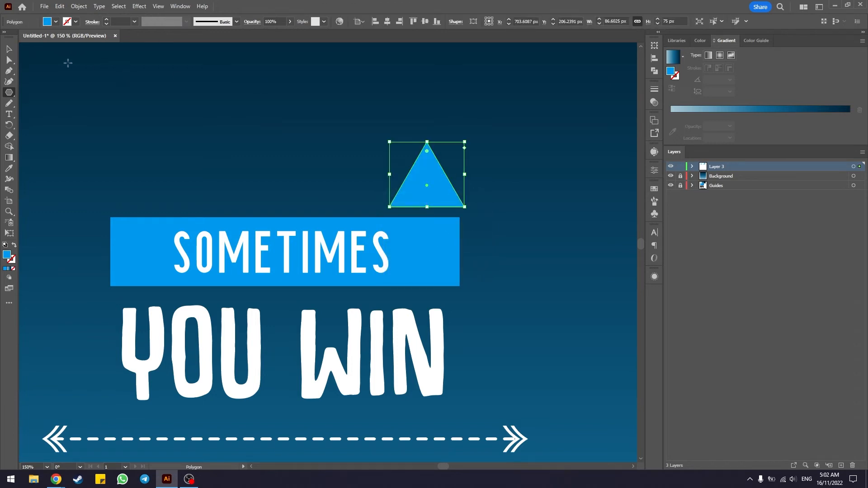
Step: Move the triangle over the blue banner's right end and fill it with bright green
left_click(9, 49)
left_click_drag(432, 193, 456, 254)
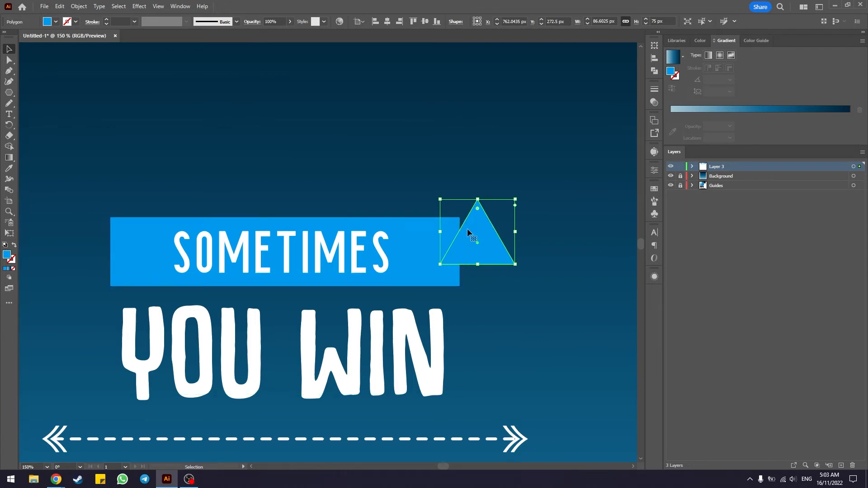
left_click(67, 22)
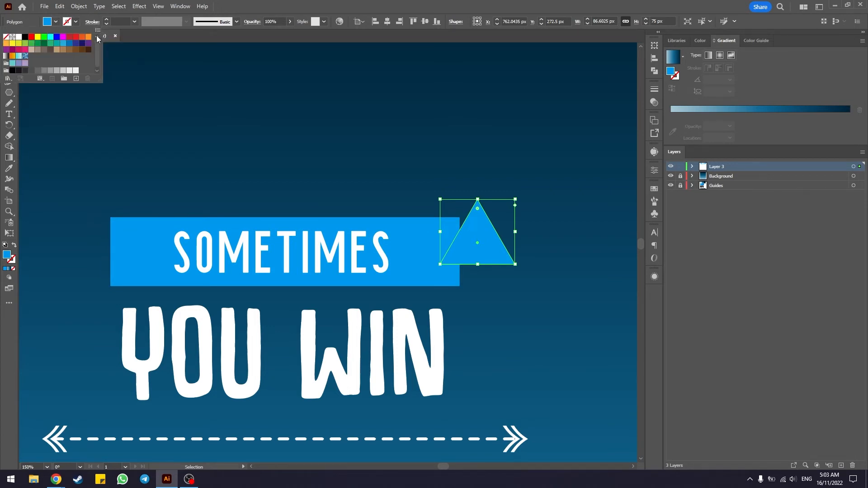
left_click(44, 36)
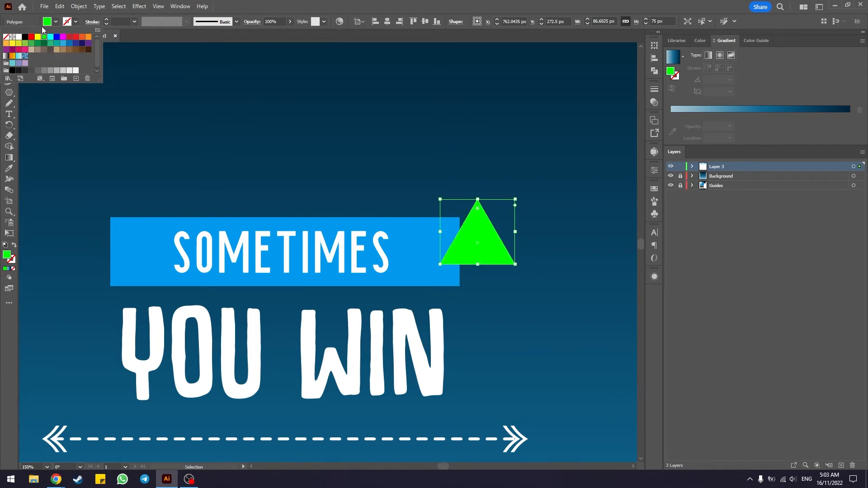
left_click(55, 21)
Step: Rotate the green triangle 90° so it points toward the text and snap its upper corner to the banner's upper right corner
left_click_drag(475, 245, 462, 271)
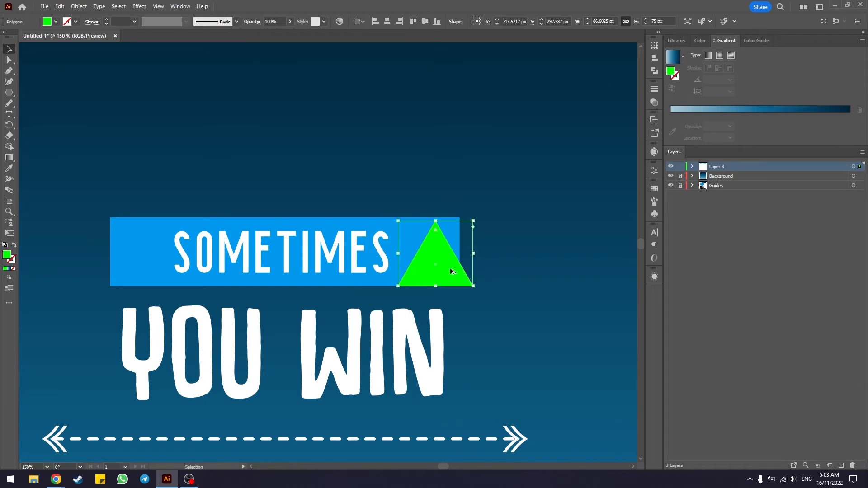
scroll(449, 267, "up", 2)
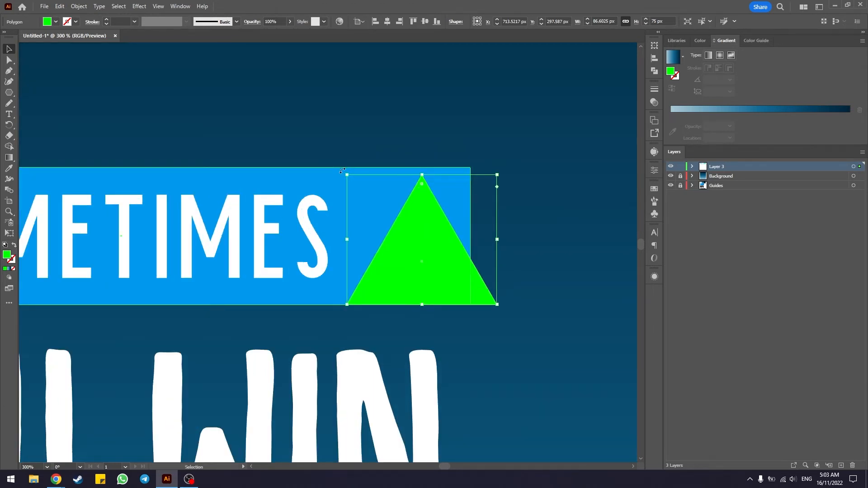
left_click_drag(345, 175, 348, 324)
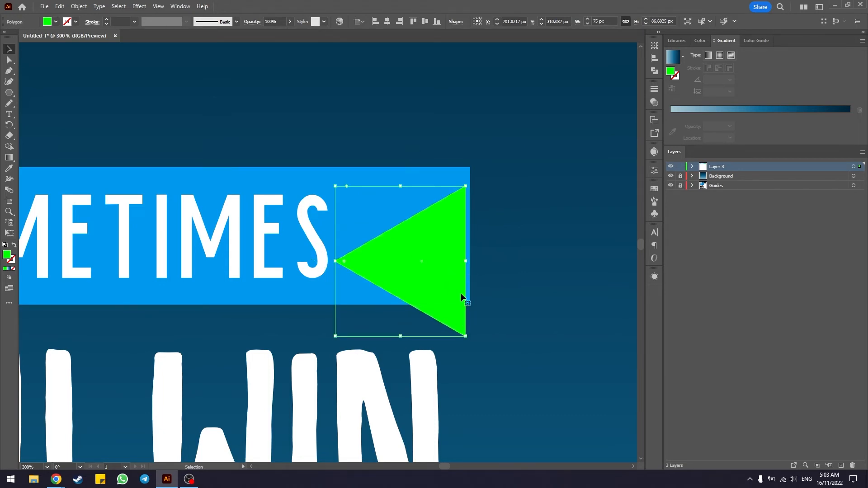
scroll(517, 210, "up", 3)
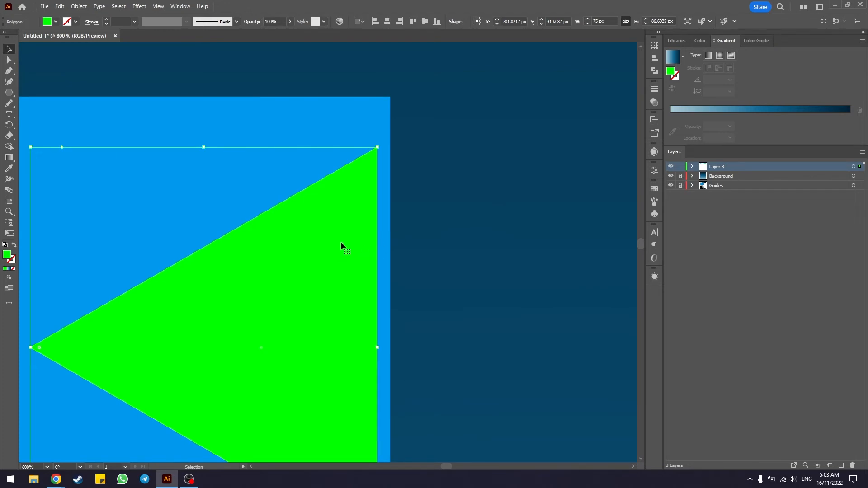
left_click_drag(340, 241, 354, 191)
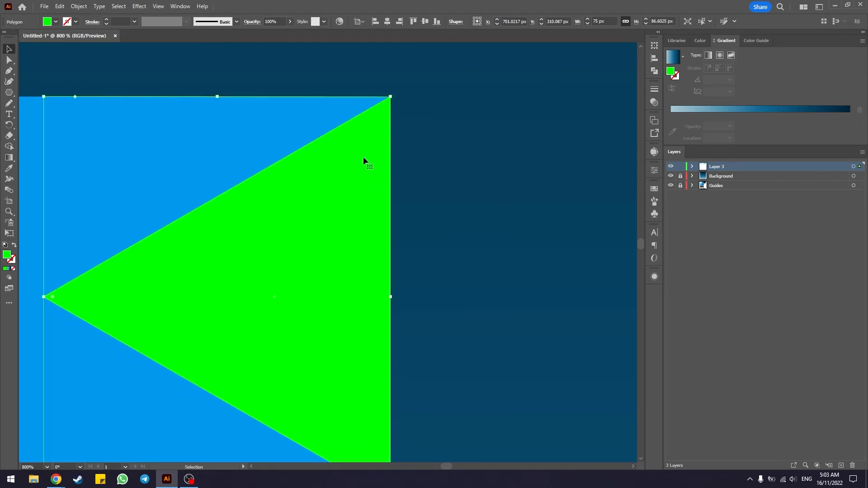
scroll(386, 111, "up", 3)
left_click_drag(433, 98, 433, 189)
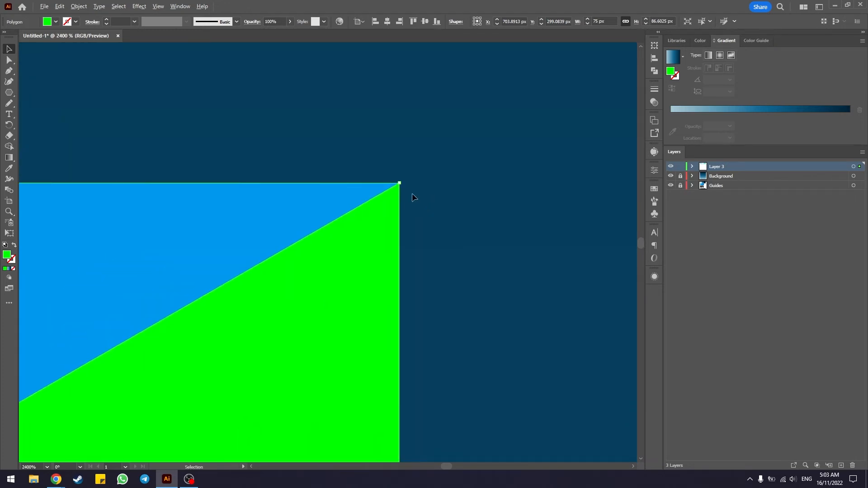
scroll(405, 186, "up", 5)
left_click(347, 170)
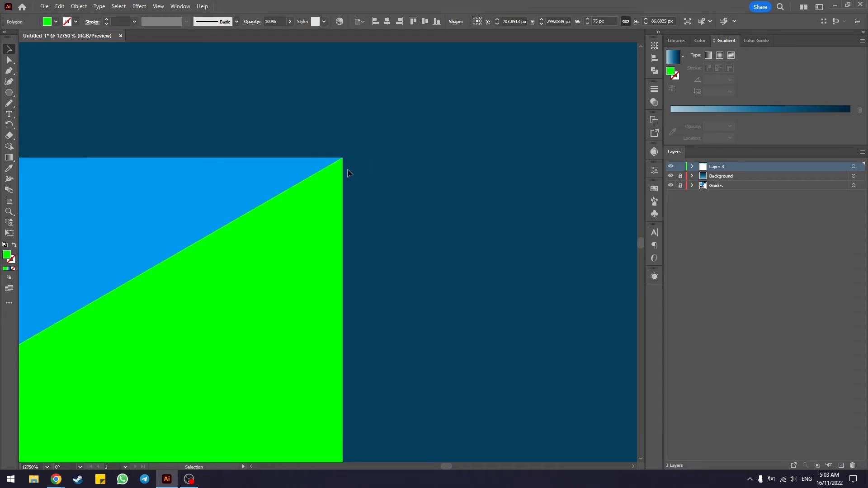
Step: Nudge the green triangle off the banner's upper corner and snap it back onto that corner
left_click_drag(316, 204, 314, 202)
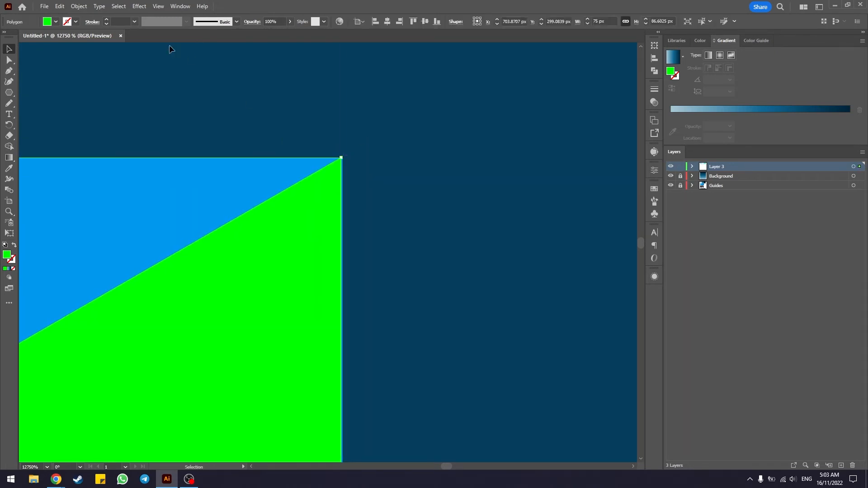
left_click(163, 7)
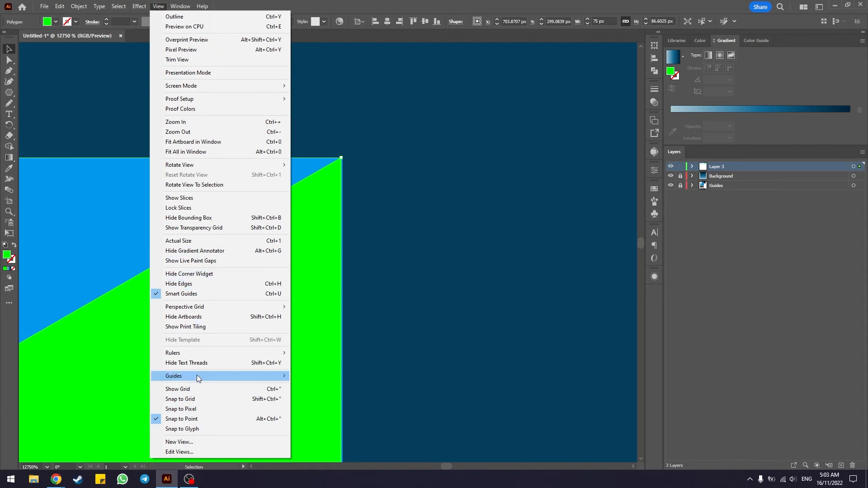
left_click(155, 8)
left_click(155, 8)
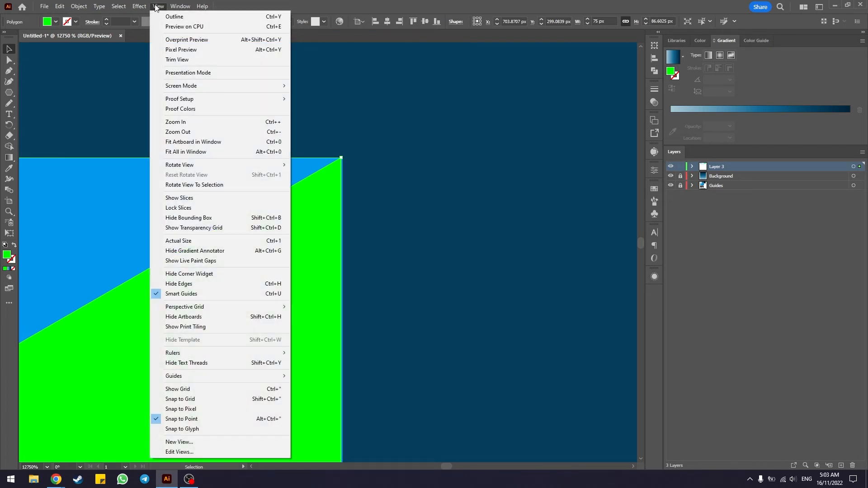
left_click(155, 8)
left_click_drag(271, 292, 274, 293)
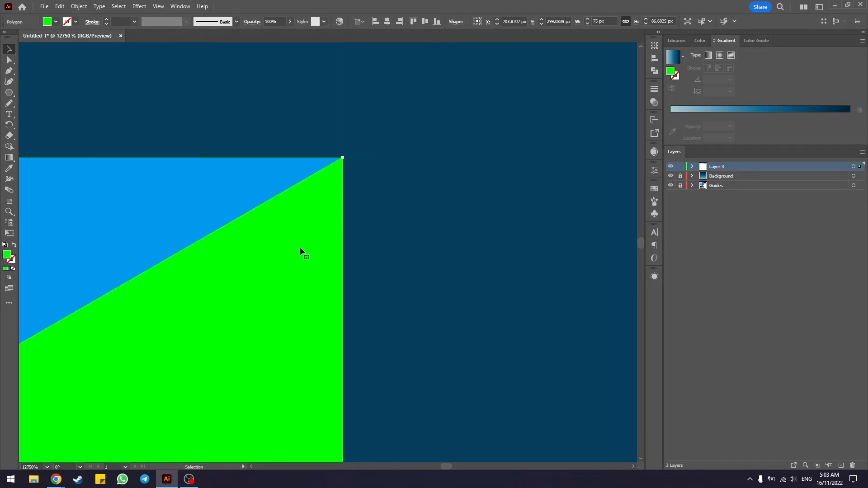
left_click(348, 149)
Step: Reduce the green triangle's height to about 79 px so its lower corner meets the banner's lower right corner
scroll(327, 270, "down", 5)
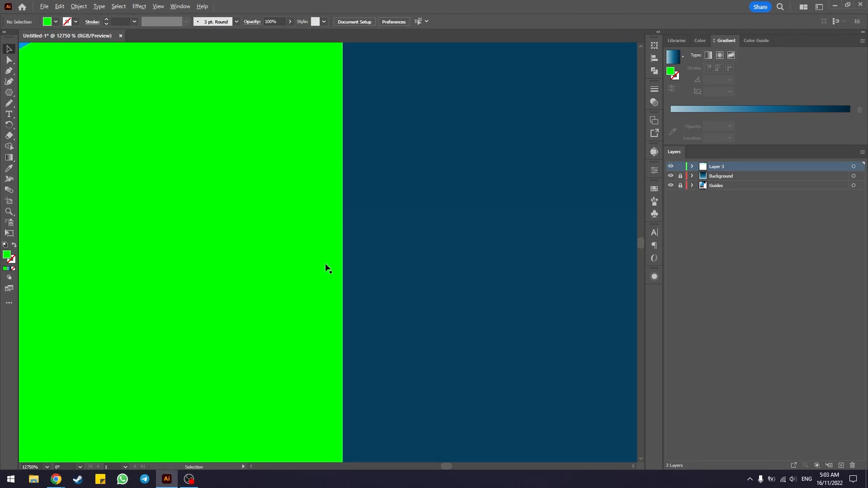
scroll(329, 268, "down", 2)
scroll(329, 268, "down", 4)
left_click_drag(373, 391, 446, 86)
left_click_drag(412, 349, 414, 144)
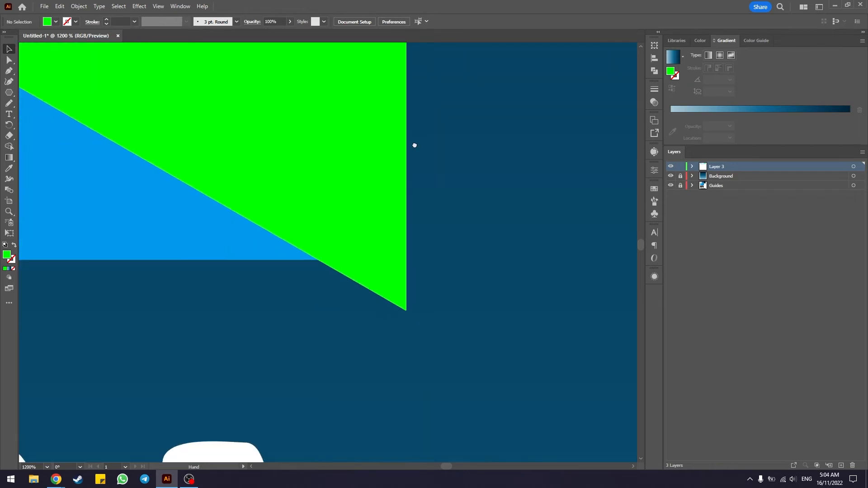
scroll(398, 226, "down", 3)
left_click_drag(362, 157, 358, 230)
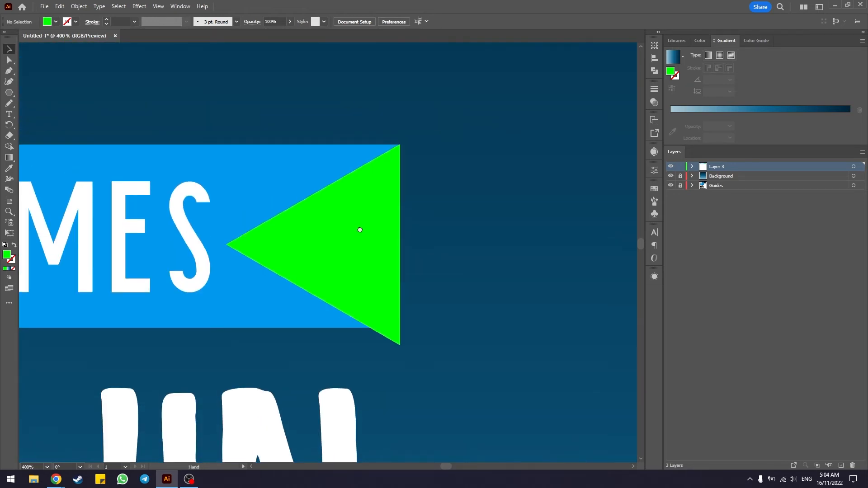
left_click(357, 245)
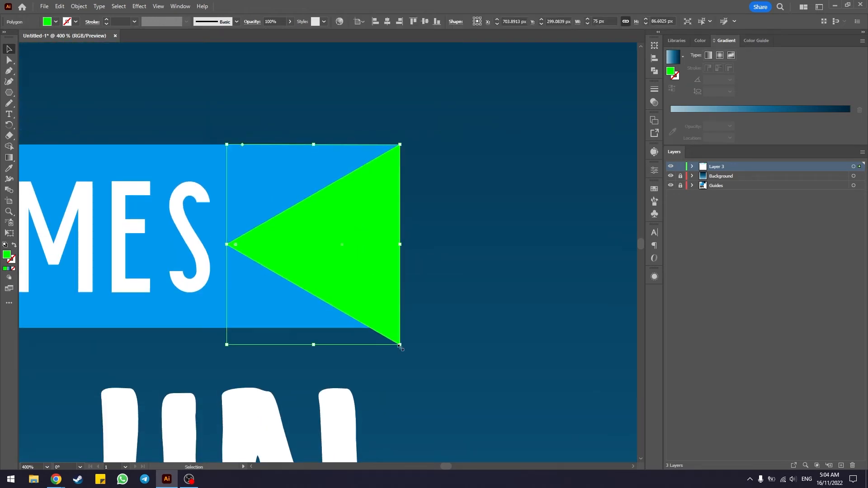
mouse_move(400, 346)
left_mouse_down()
mouse_move(383, 308)
mouse_move(395, 324)
mouse_move(381, 321)
mouse_move(400, 332)
left_mouse_up()
scroll(400, 332, "up", 10)
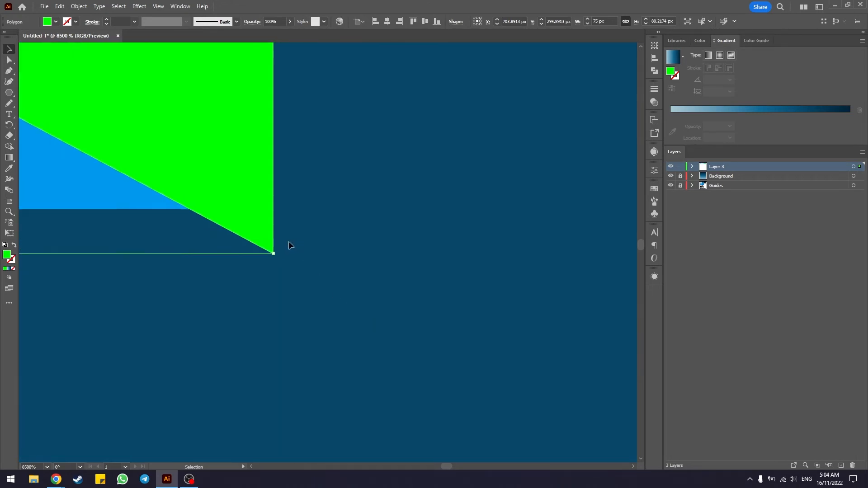
left_click_drag(274, 253, 335, 199)
scroll(335, 199, "down", 12)
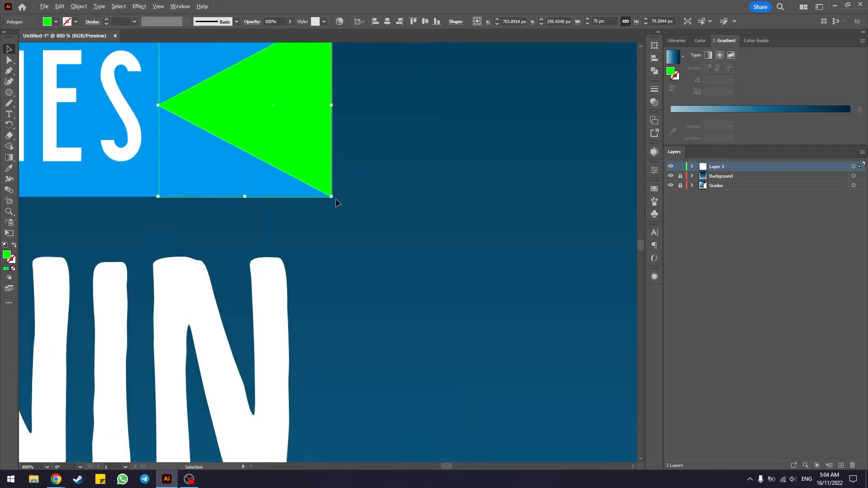
Step: Narrow the green triangle to about 44.5 px wide, keeping its outer edge on the banner's end
scroll(308, 183, "up", 8)
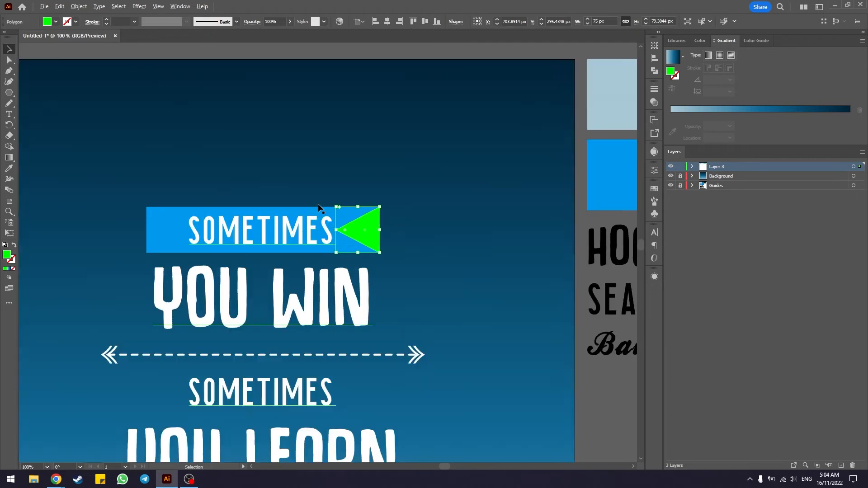
left_click_drag(314, 262, 385, 279)
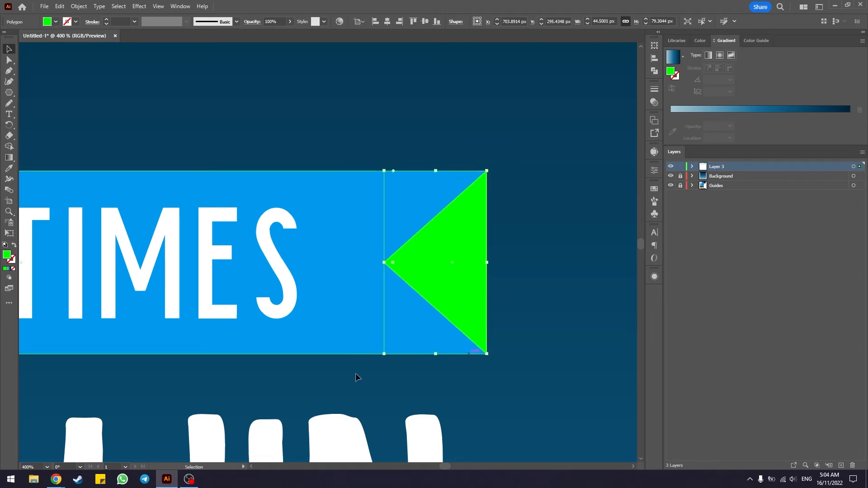
scroll(335, 376, "down", 3)
left_click_drag(330, 383, 417, 337)
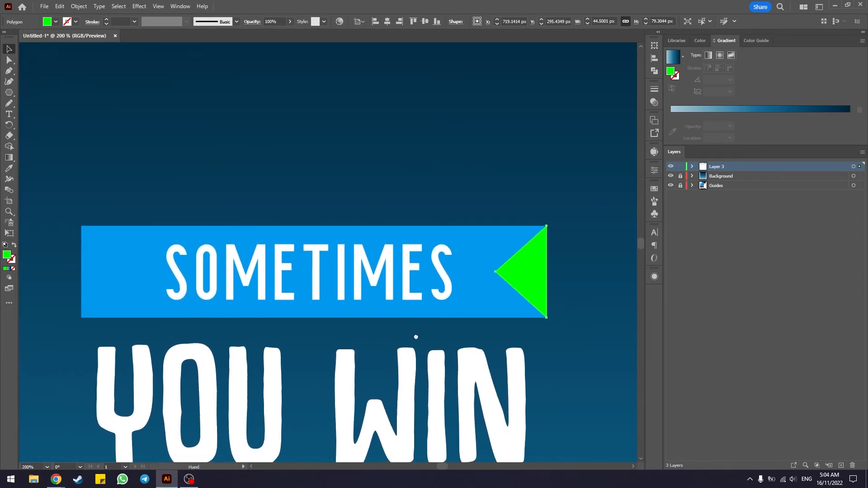
left_click(557, 243)
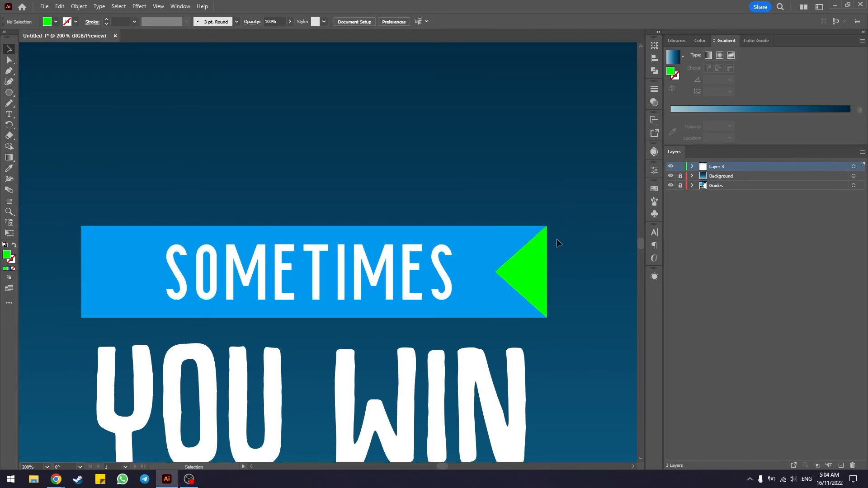
Step: Duplicate the green triangle, rotate the copy 180° to point inward, and snap it onto the banner's left end
left_click(536, 264)
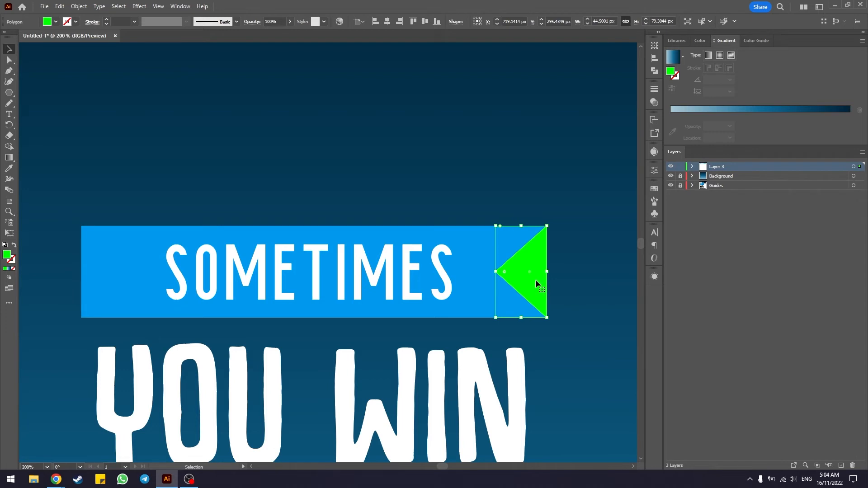
left_click_drag(535, 279, 280, 181, "alt")
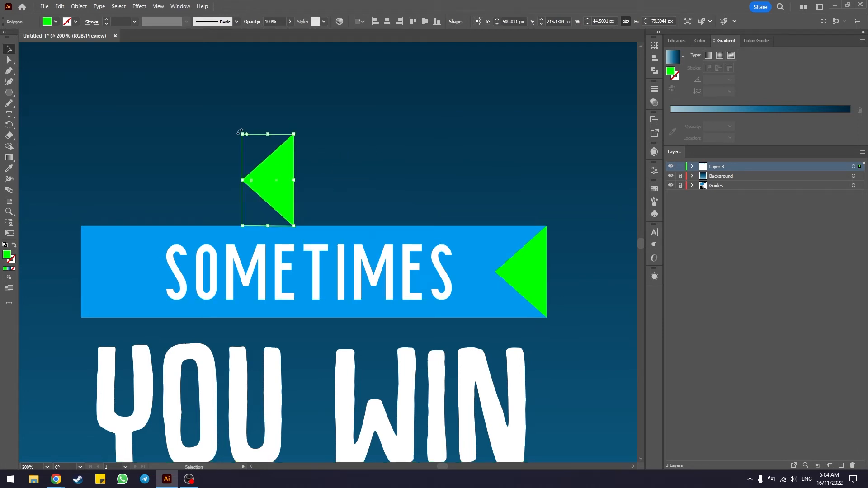
left_click_drag(239, 132, 306, 226)
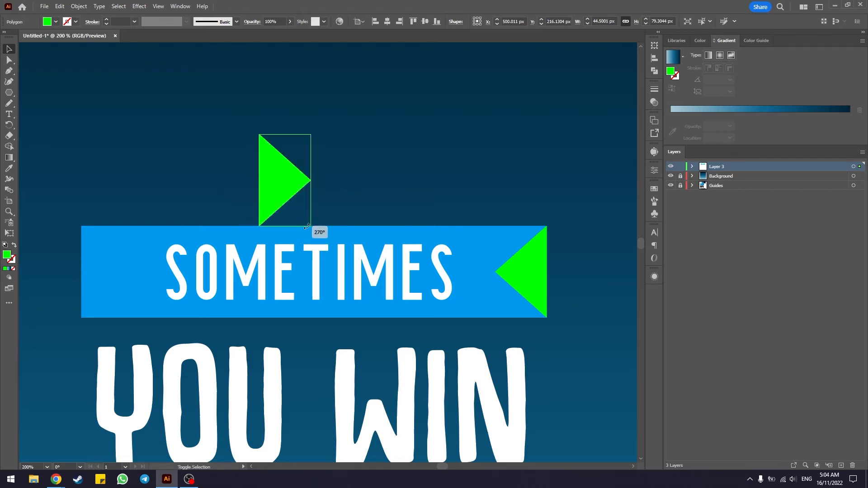
left_click_drag(278, 180, 98, 272)
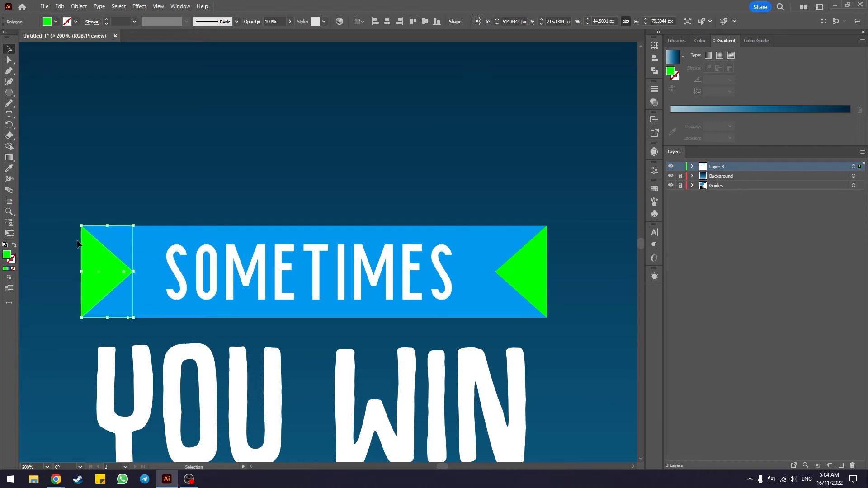
Step: Examine how the copied triangle's upper and lower corners line up with the banner's left corners
scroll(77, 233, "up", 9)
scroll(407, 204, "down", 4)
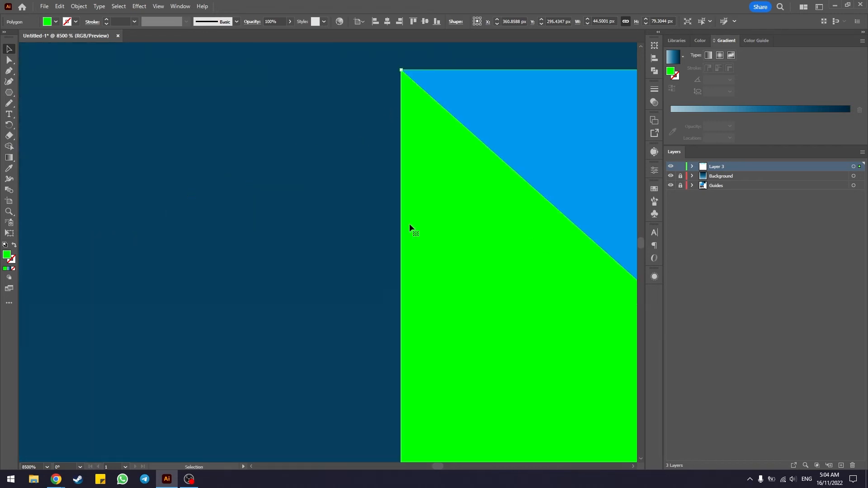
scroll(402, 307, "down", 4)
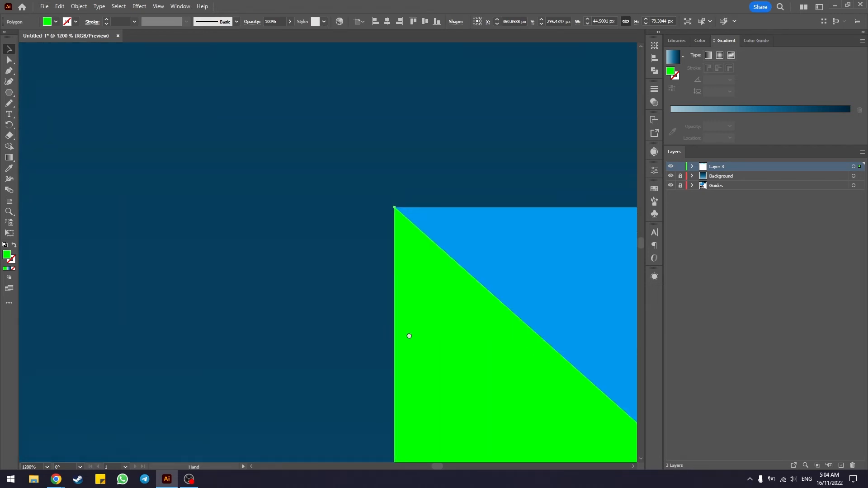
scroll(409, 335, "down", 5)
scroll(355, 213, "up", 3)
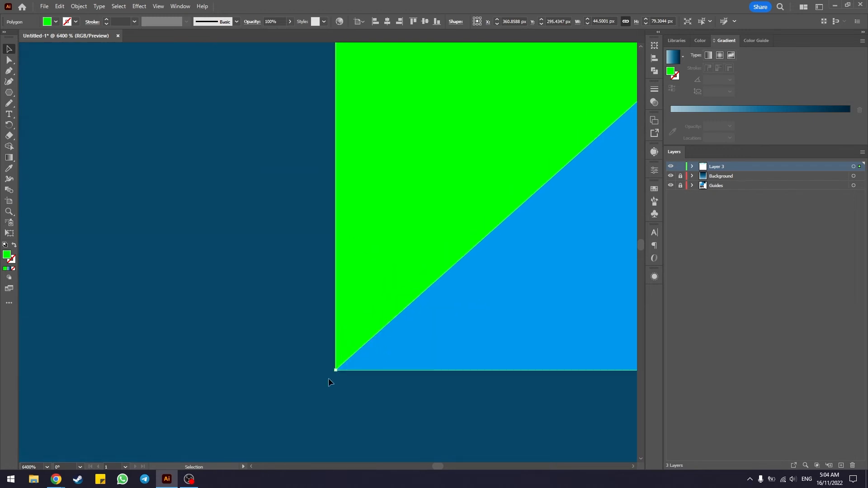
scroll(277, 273, "down", 10)
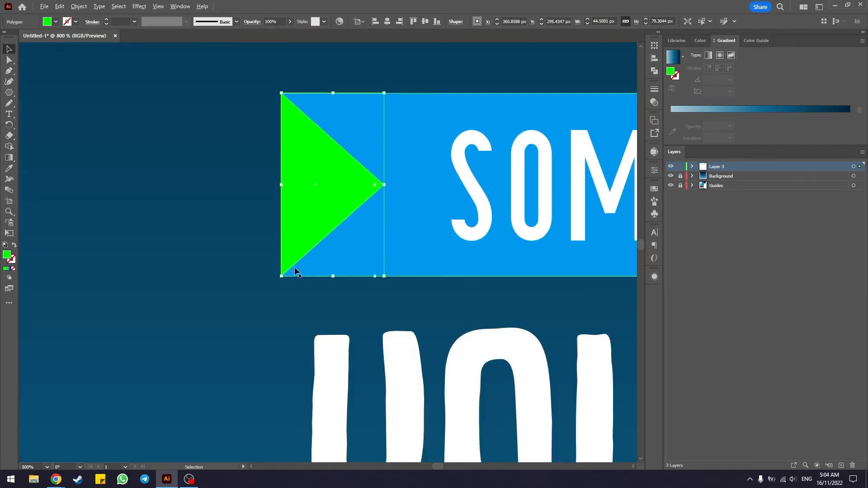
left_click_drag(434, 292, 365, 296)
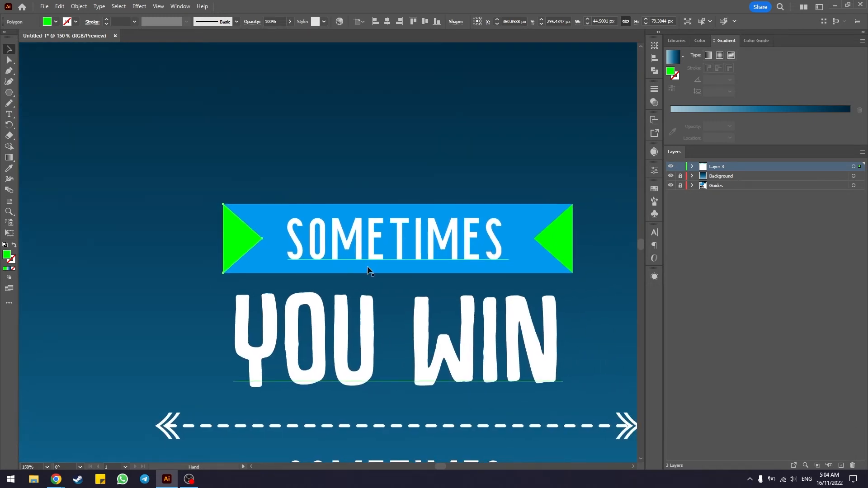
Step: Subtract both green triangles from the blue banner with Pathfinder's Minus Front to cut notched ribbon ends
left_click(381, 159)
scroll(444, 206, "down", 4)
scroll(486, 186, "up", 5)
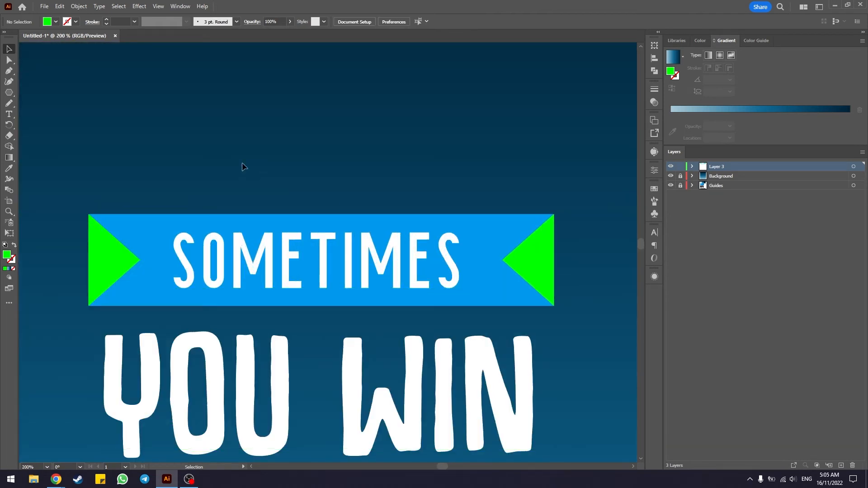
left_click(101, 259)
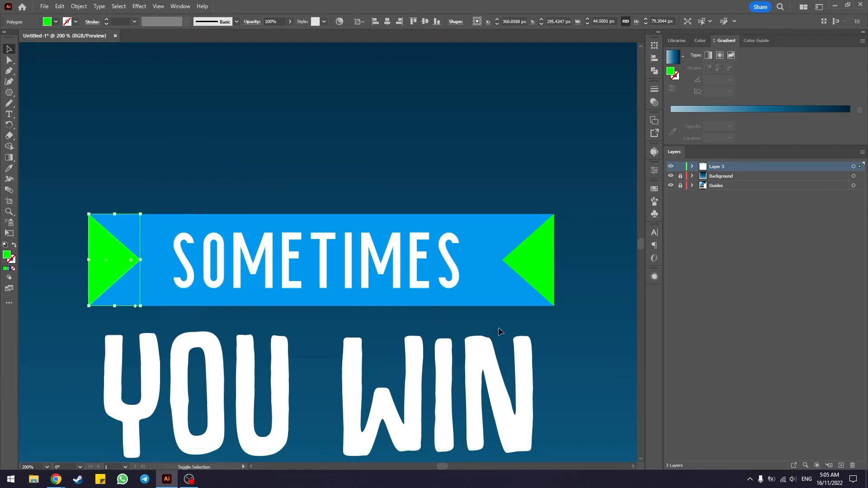
left_click(501, 294, "shift")
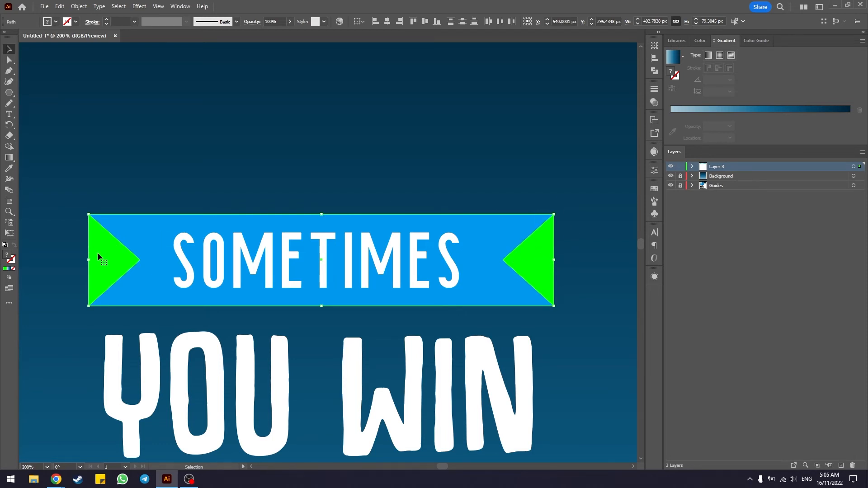
left_click(654, 71)
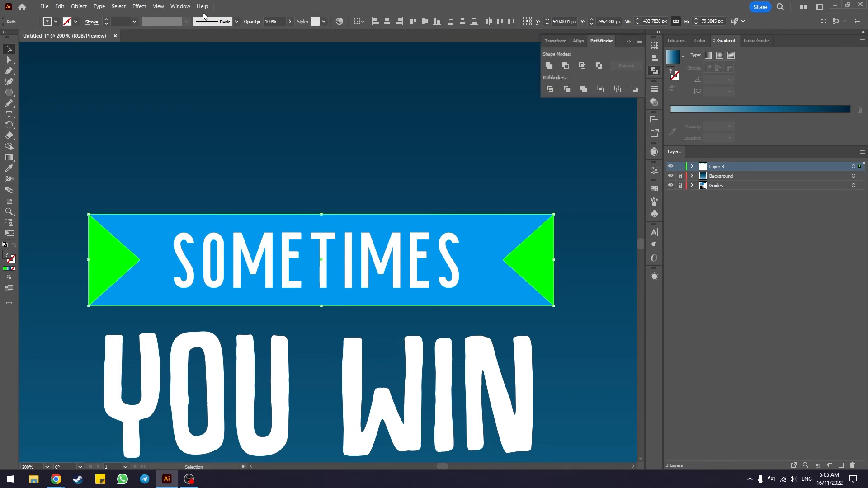
left_click(180, 6)
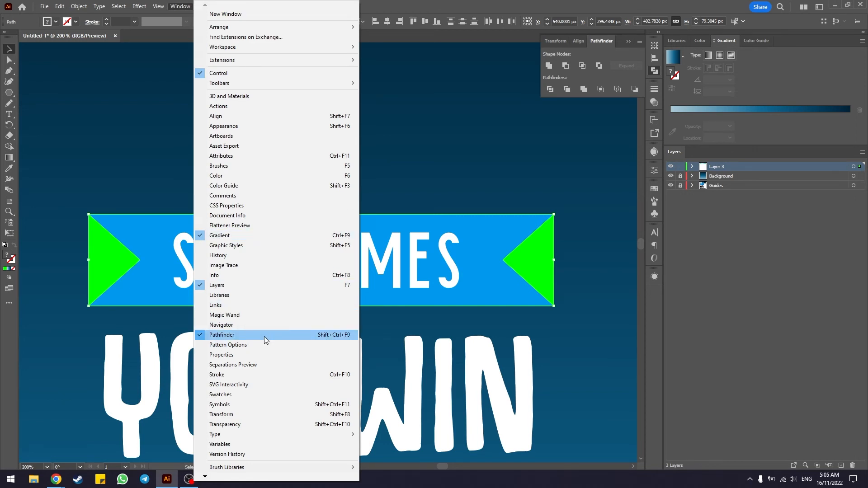
left_click(264, 335)
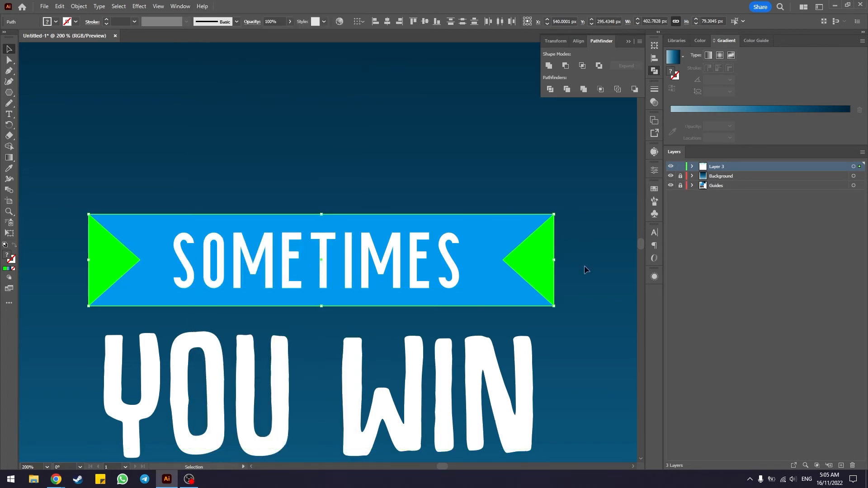
left_click(565, 66)
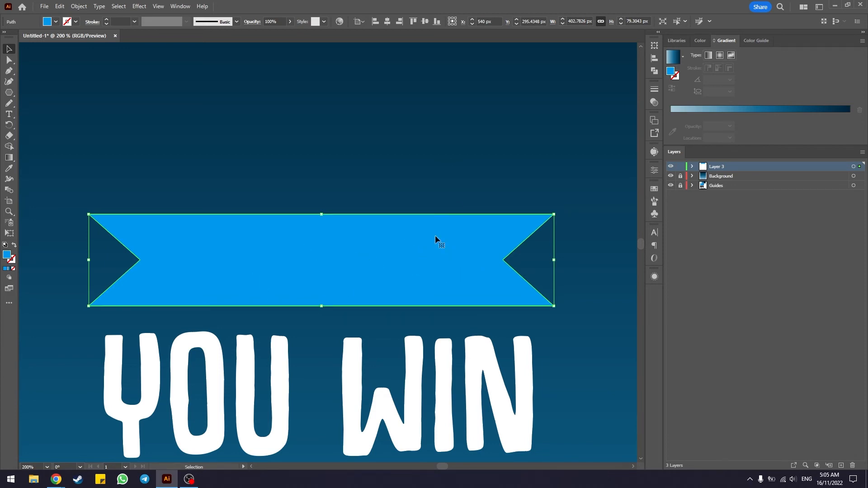
Step: Send the notched banner backward in the stacking order so it sits behind the first SOMETIMES text
left_click_drag(419, 266, 424, 188)
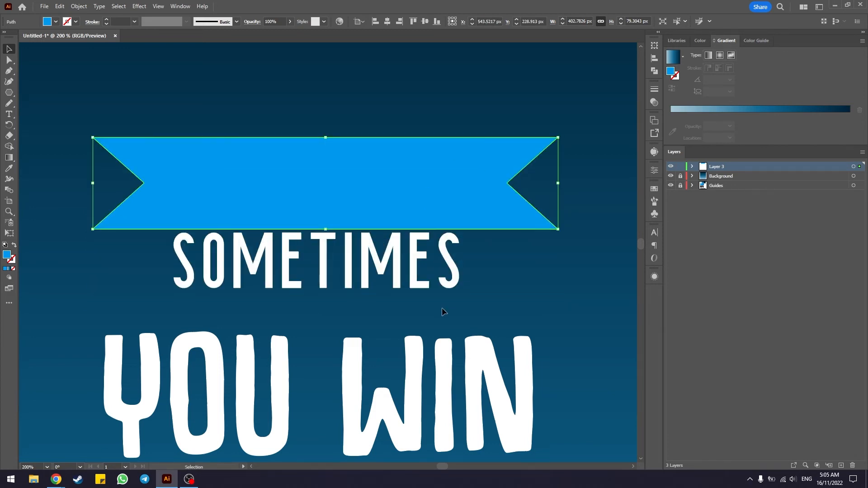
key("ctrl+z")
right_click(408, 232)
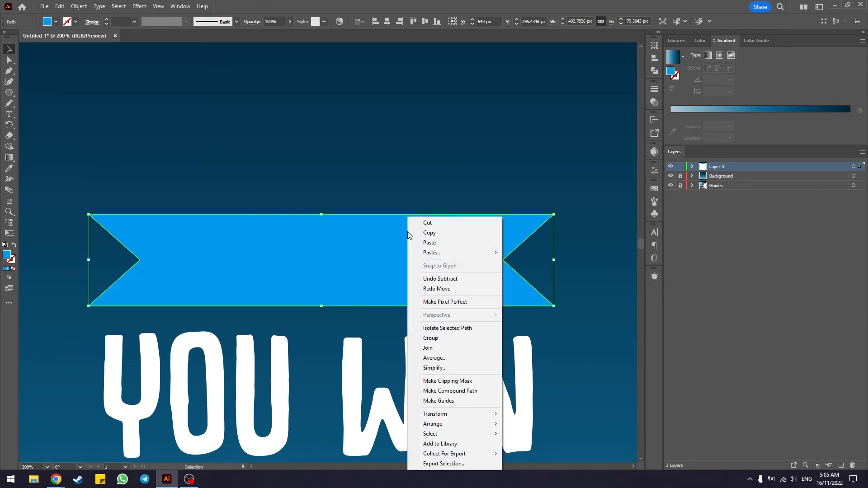
right_click(384, 237)
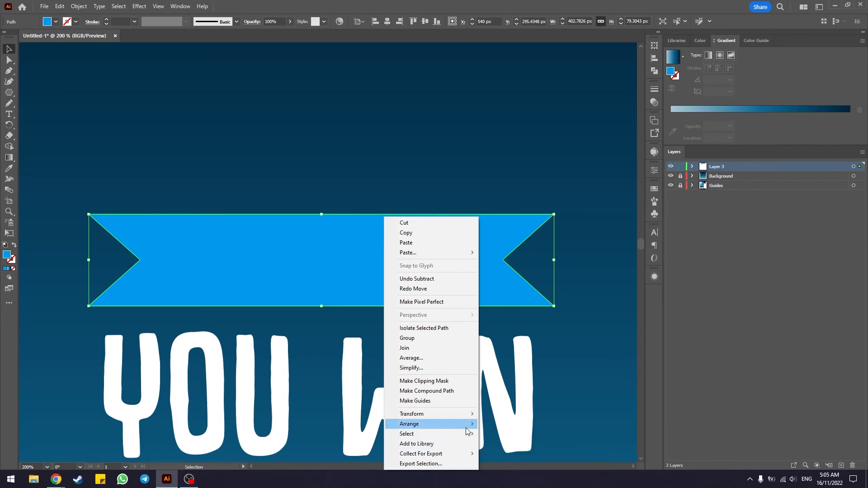
mouse_move(466, 428)
left_click(517, 444)
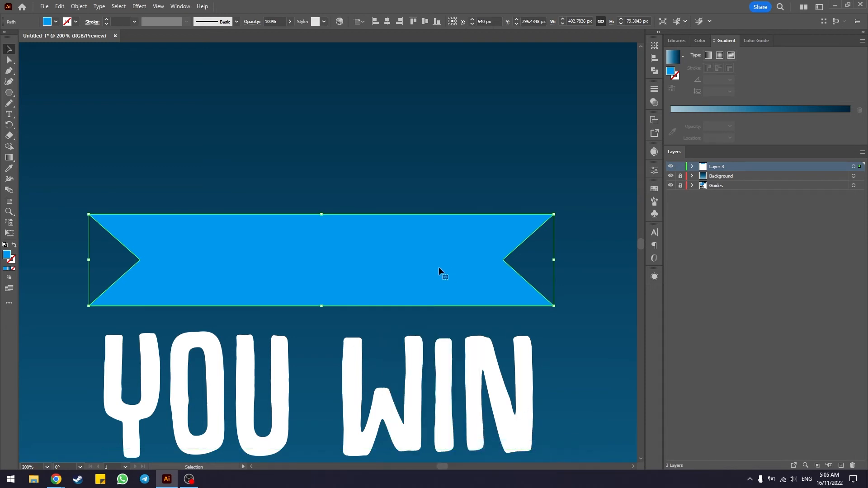
key("a")
key("ctrl+[")
key("v")
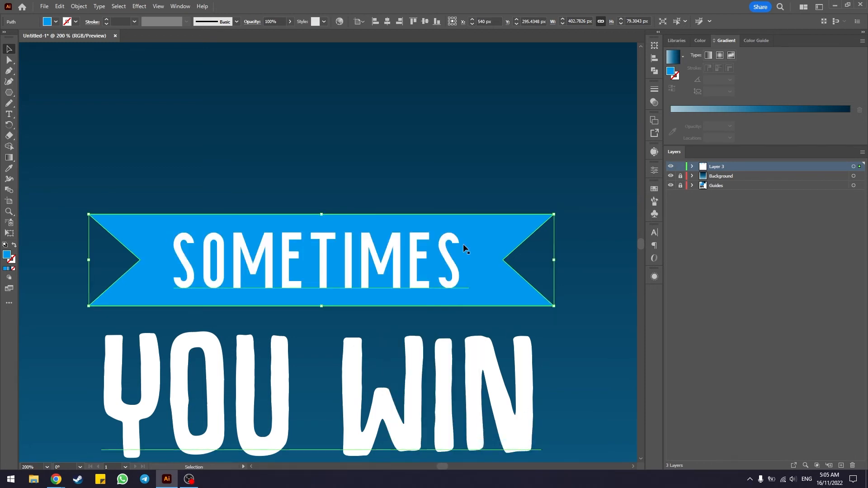
left_click(459, 183)
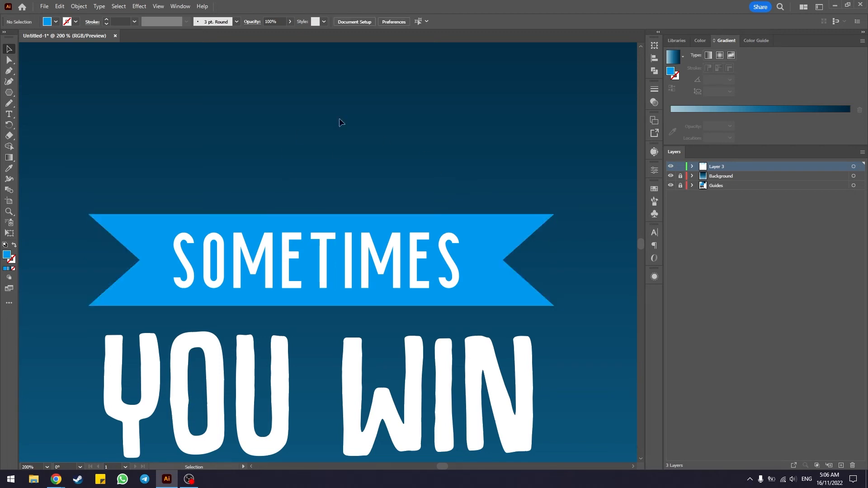
Step: Round the inner corner of the banner's left notch to its maximum radius with the Direct Selection tool
left_click(489, 264)
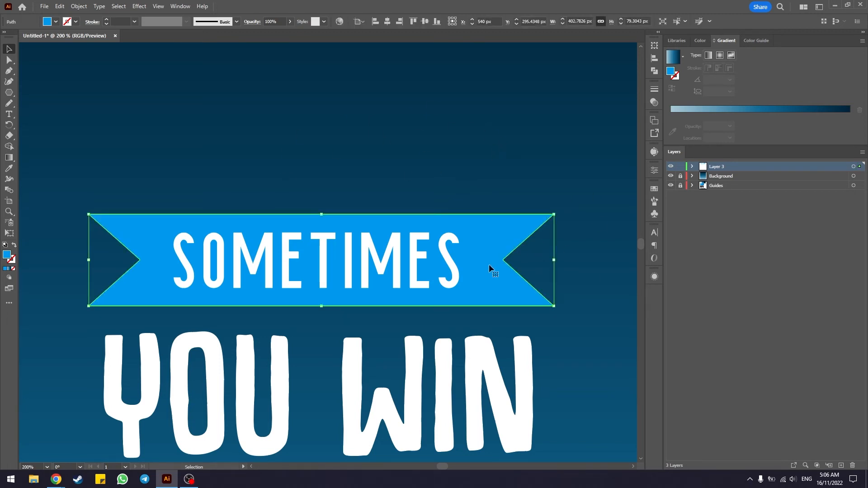
left_click(9, 61)
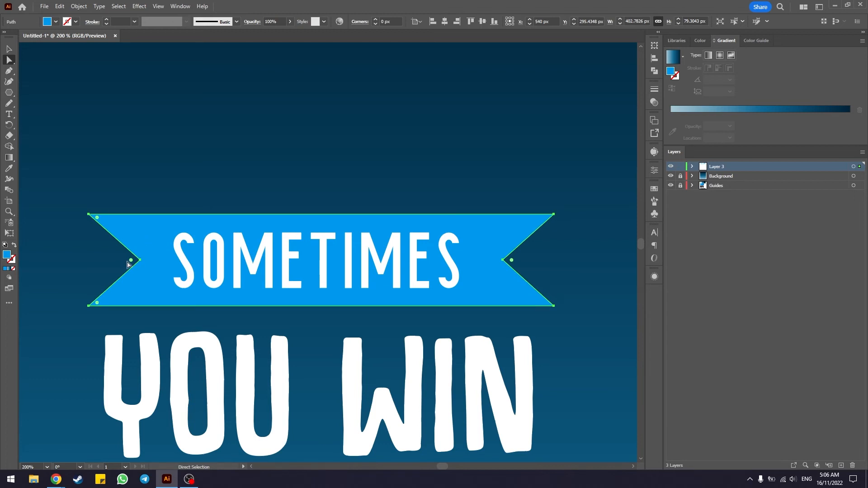
left_click_drag(128, 262, 154, 271)
scroll(89, 266, "up", 3)
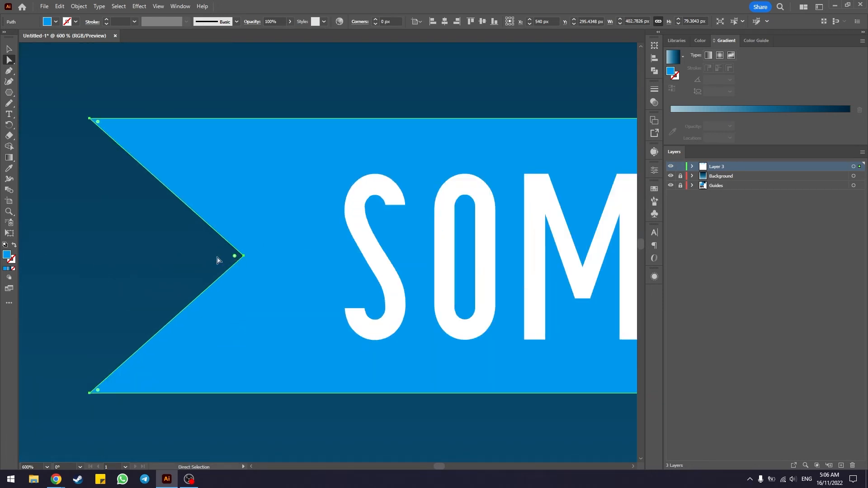
scroll(235, 259, "down", 2)
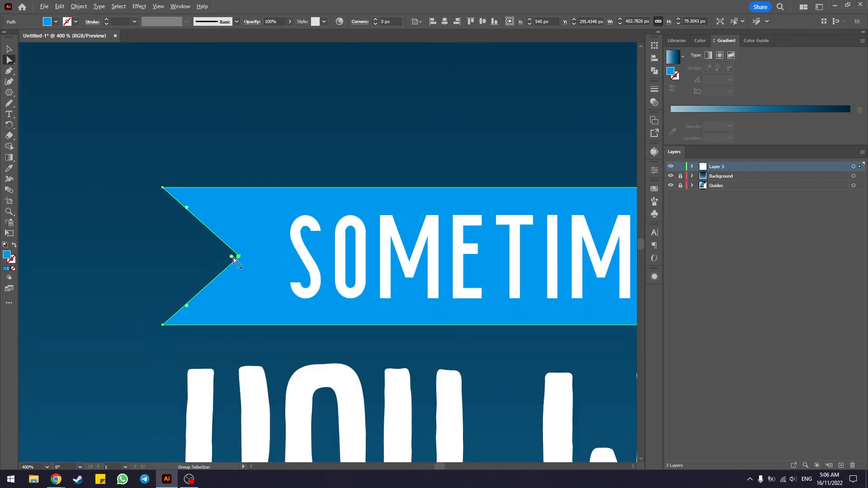
left_click_drag(230, 259, 78, 268)
Step: Round the inner corner of the banner's right notch to the maximum so it mirrors the left end, and deselect the banner
left_click_drag(531, 292, 260, 263)
left_click(300, 250)
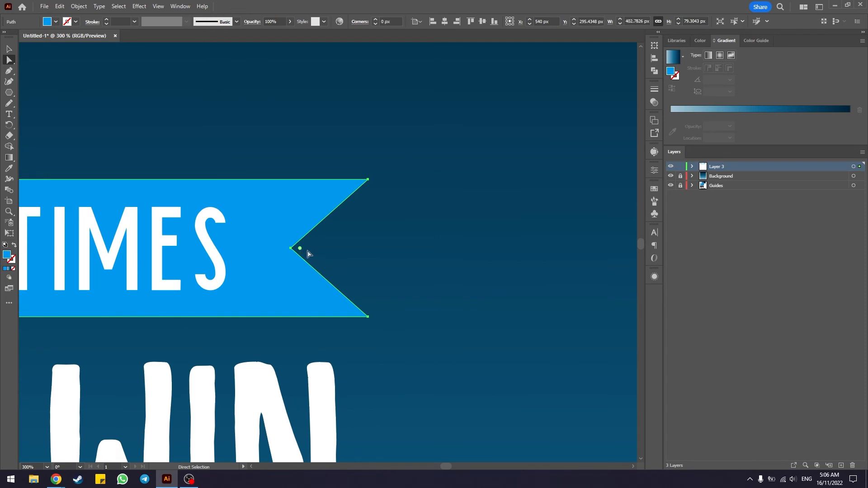
left_click_drag(301, 250, 497, 258)
scroll(253, 268, "down", 2)
left_click_drag(234, 321, 421, 307)
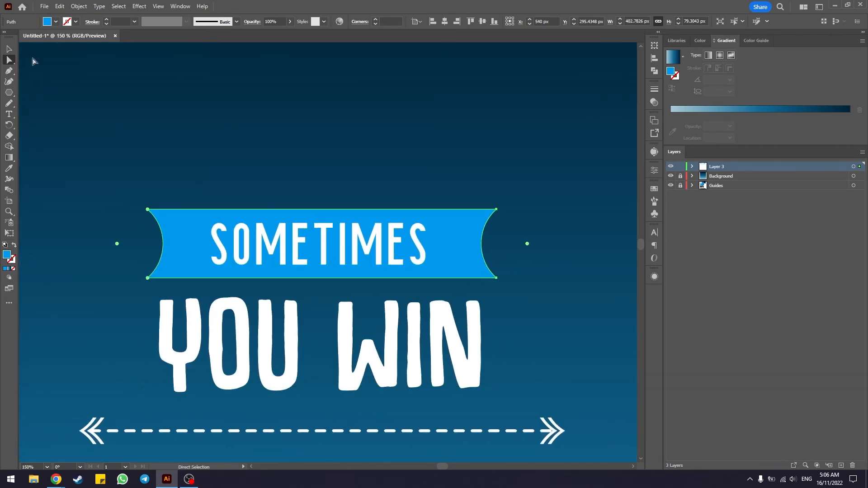
key("v")
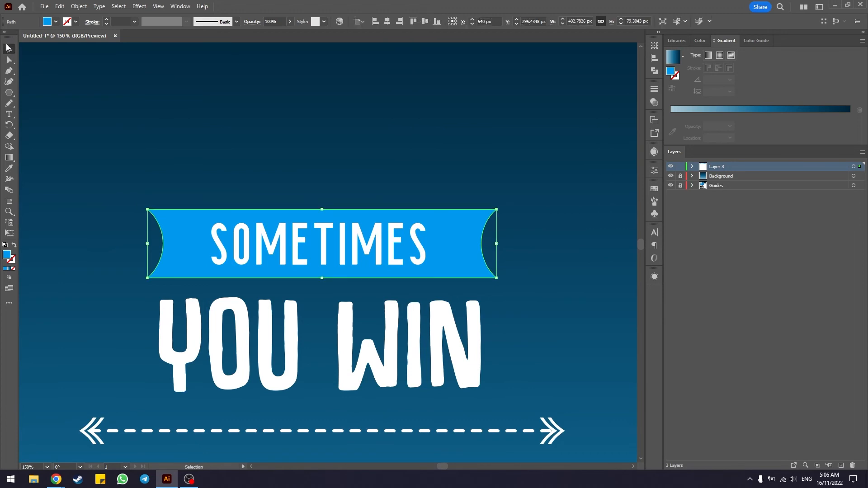
left_click(155, 136)
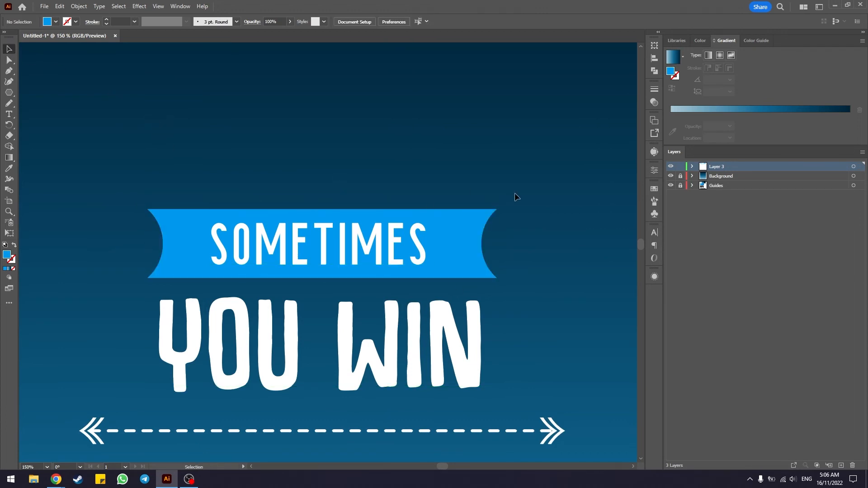
Step: Draw a blue rectangle about 319 × 79 px centered over the second SOMETIMES line below the dashed arrow
scroll(516, 196, "down", 1)
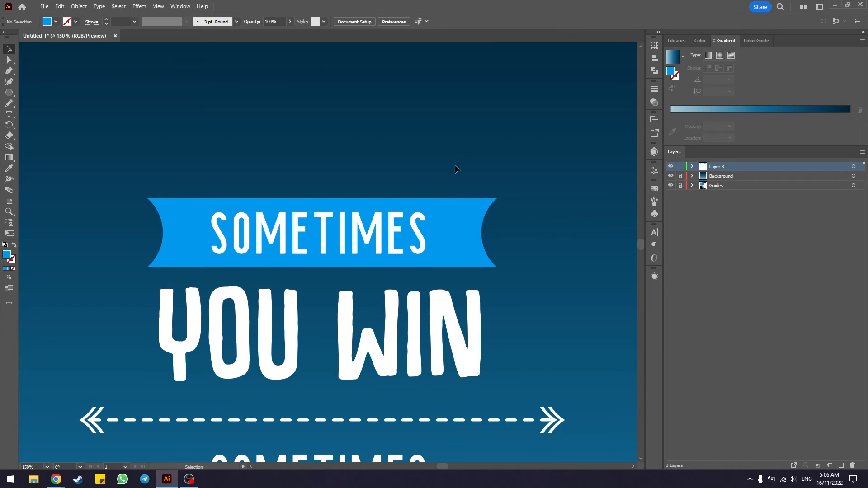
key("ctrl+0")
key("ctrl+plus")
key("ctrl+plus")
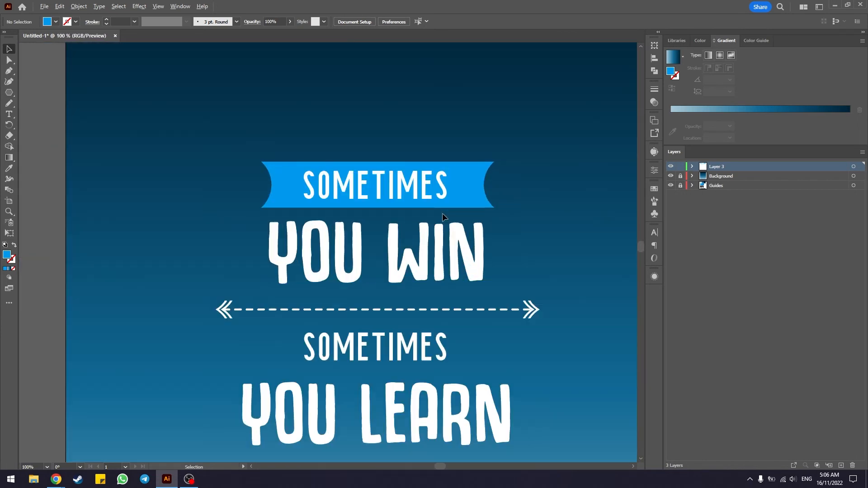
scroll(442, 212, "up", 1)
scroll(459, 144, "down", 2)
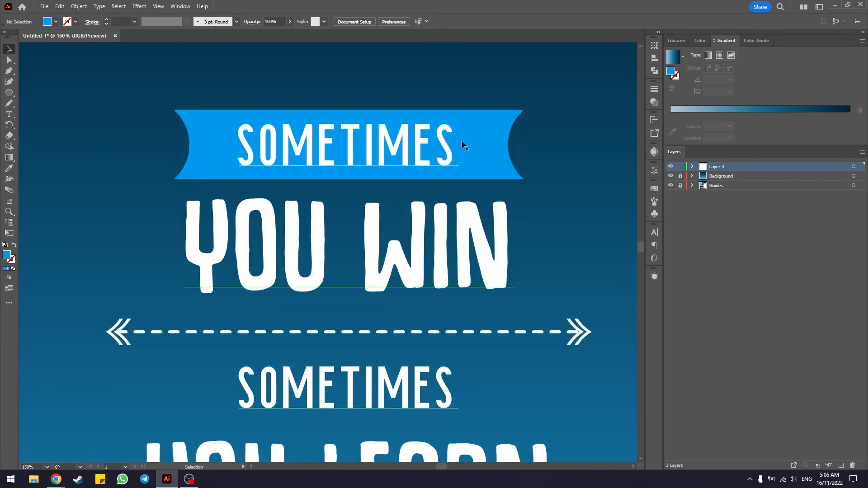
scroll(261, 132, "down", 2)
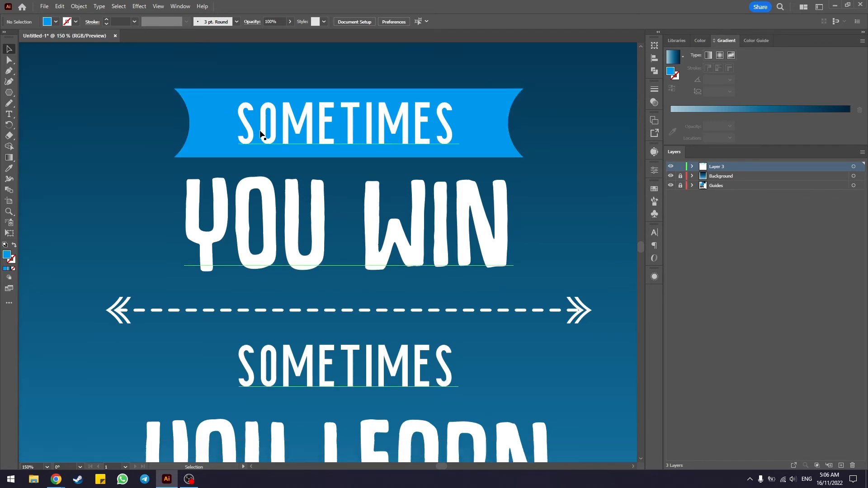
scroll(260, 132, "down", 5)
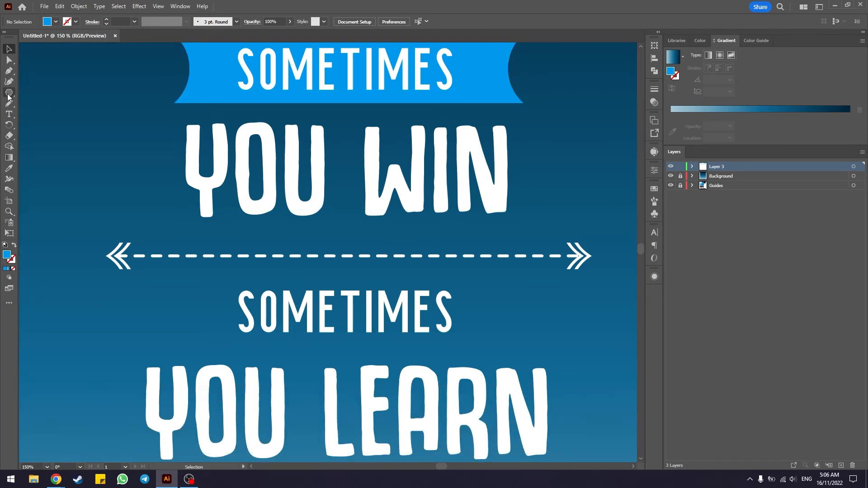
left_click_drag(9, 96, 27, 92)
mouse_move(210, 277)
left_mouse_down()
mouse_move(328, 319)
mouse_move(486, 345)
left_mouse_up()
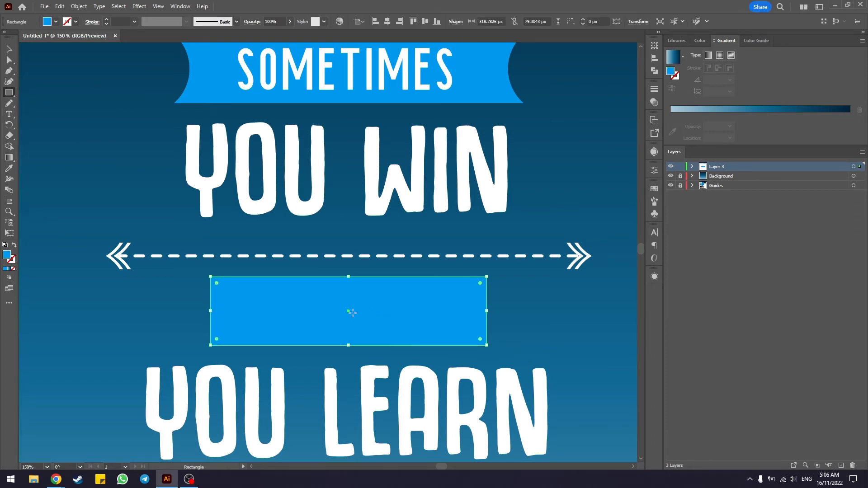
Step: Send the new blue rectangle to the back of its layer, behind the second SOMETIMES text
scroll(376, 305, "down", 1)
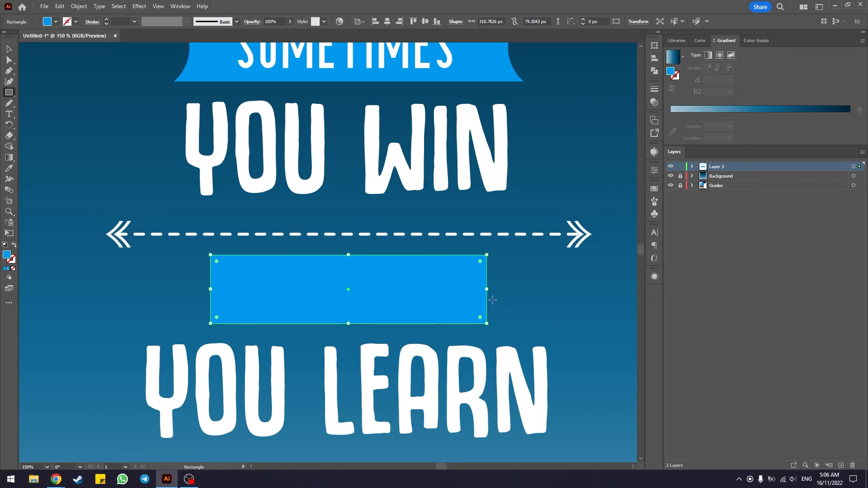
key("ctrl+shift+bracketleft")
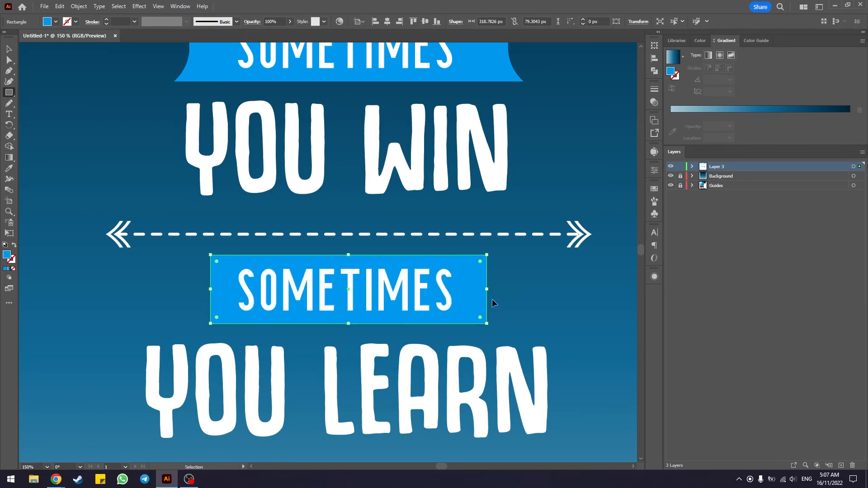
key("v")
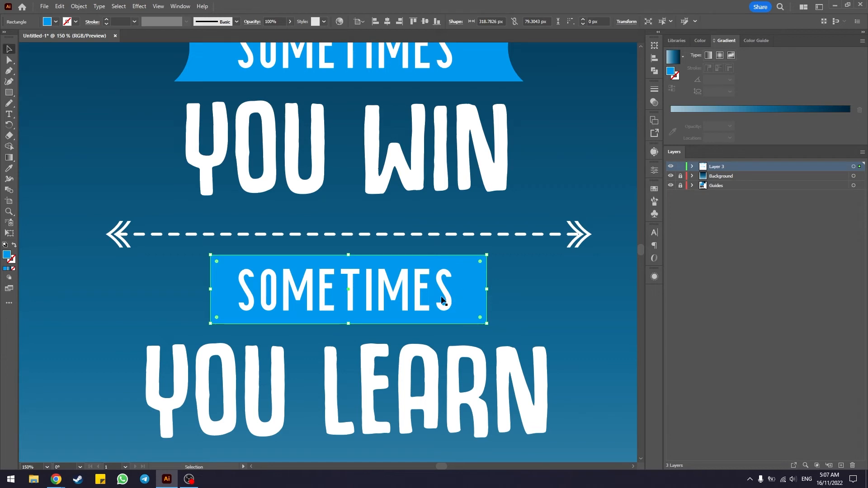
Step: Nudge the new rectangle slightly down and adjust its upper and lower edges to frame the second SOMETIMES evenly
left_click_drag(473, 292, 473, 295)
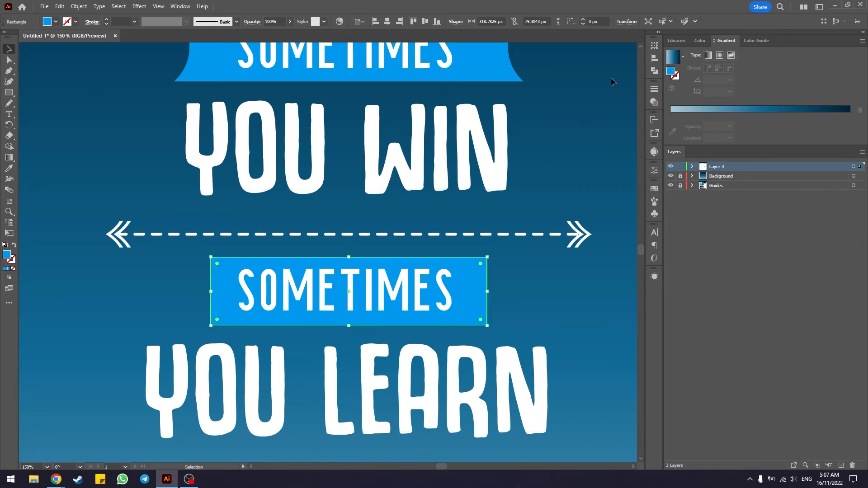
left_click(654, 58)
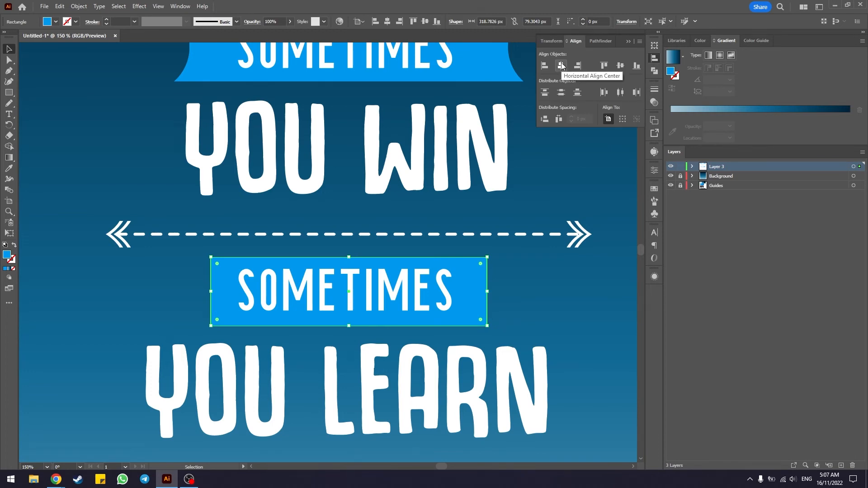
left_click(627, 41)
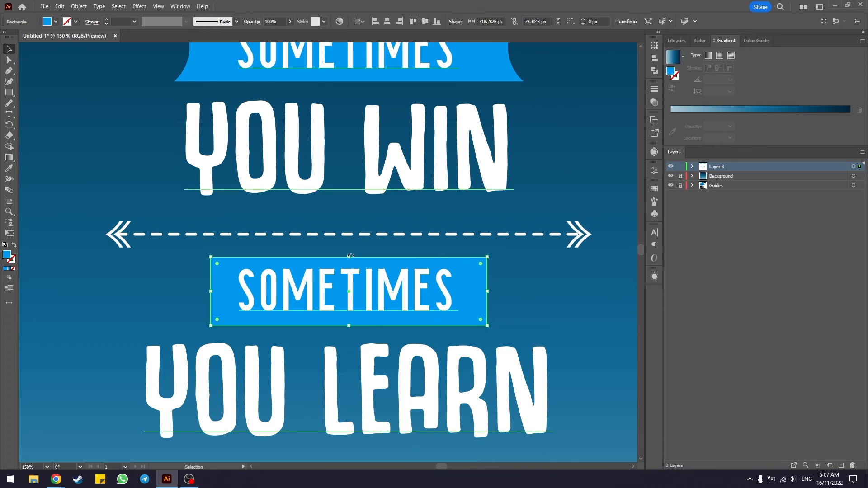
left_click_drag(349, 258, 349, 254)
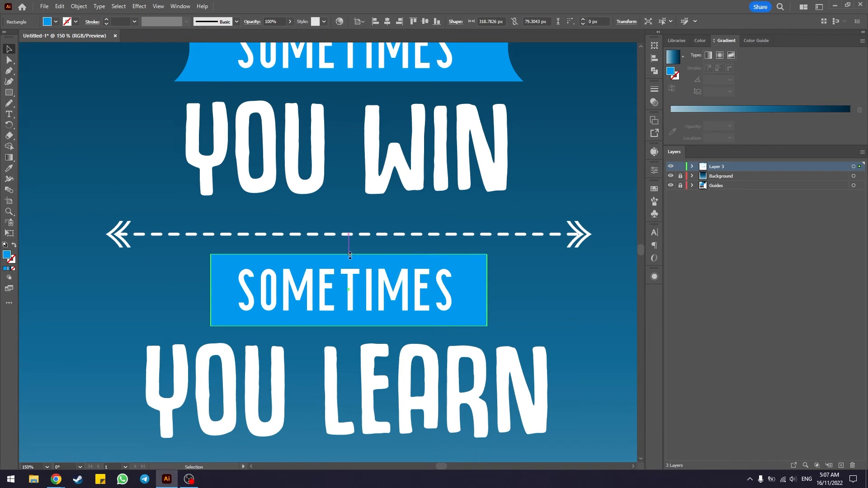
left_click_drag(350, 327, 350, 324)
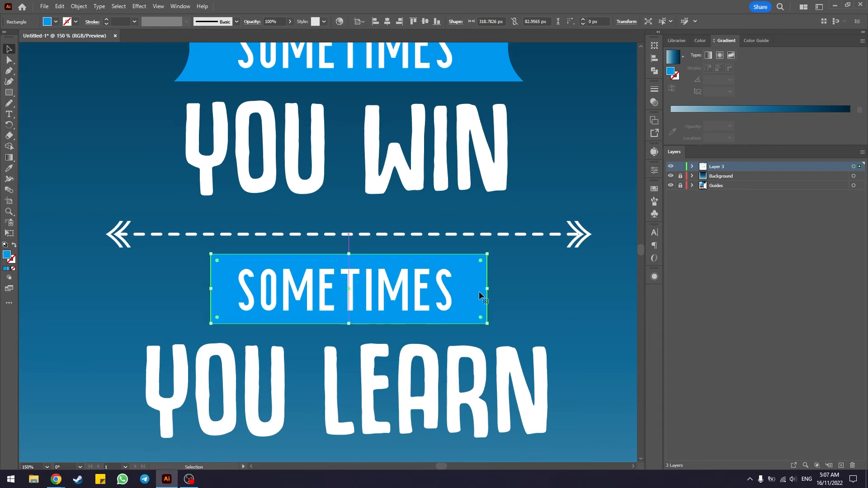
Step: Widen the rectangle behind the second SOMETIMES symmetrically to about 403 px, matching the upper banner's width, and deselect it
left_click_drag(486, 289, 523, 289)
left_click(563, 294)
scroll(555, 288, "down", 3)
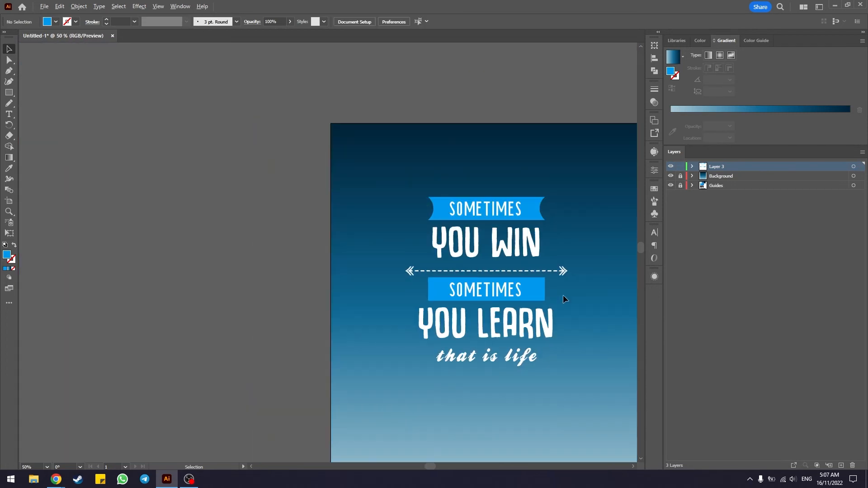
left_click_drag(568, 310, 408, 300)
scroll(406, 271, "up", 1)
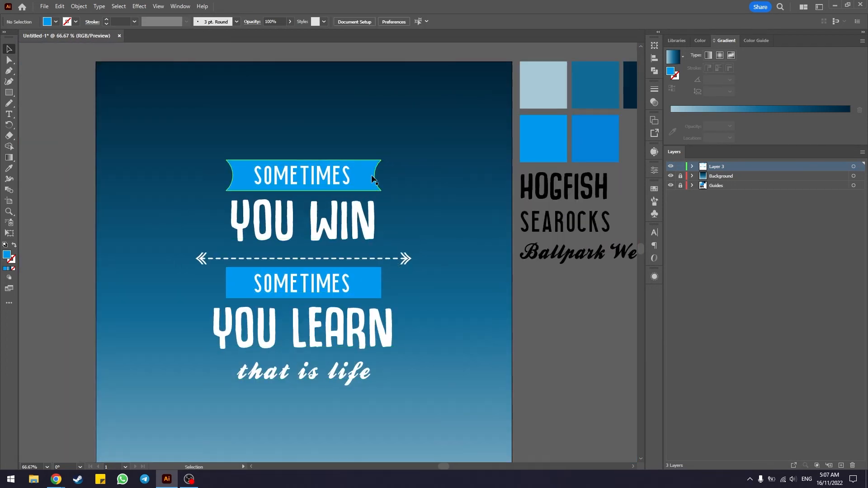
scroll(359, 270, "up", 1)
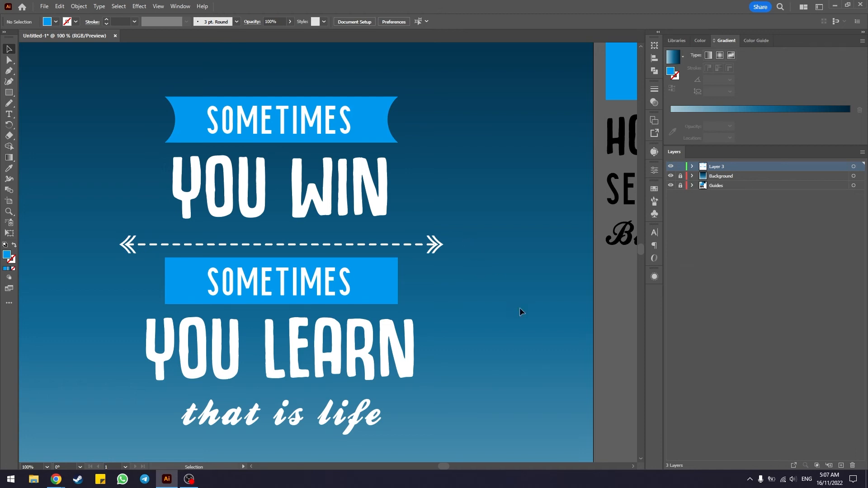
Step: Recolor the rectangle behind the second SOMETIMES by sampling the darker blue palette swatch with the Eyedropper tool, and deselect it
left_click_drag(445, 468, 439, 447)
scroll(454, 392, "up", 3)
scroll(454, 396, "down", 1)
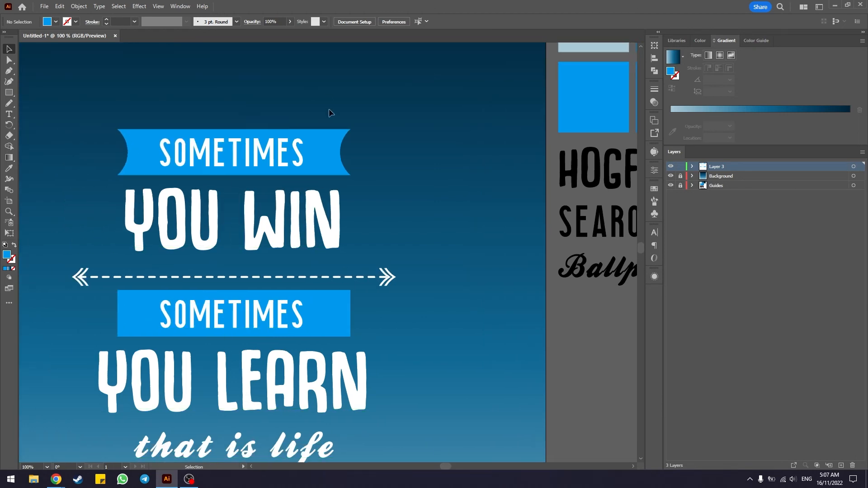
left_click(339, 318)
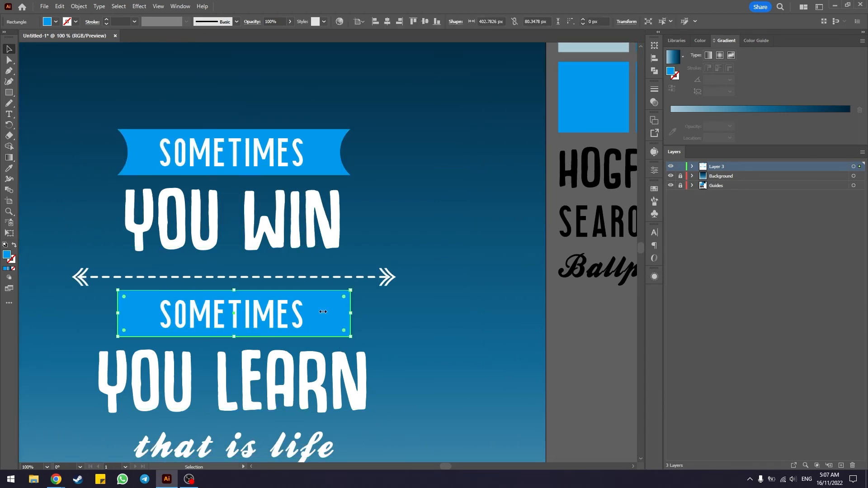
left_click(13, 170)
left_click_drag(447, 468, 443, 465)
left_click(585, 95)
key("v")
left_click(273, 344)
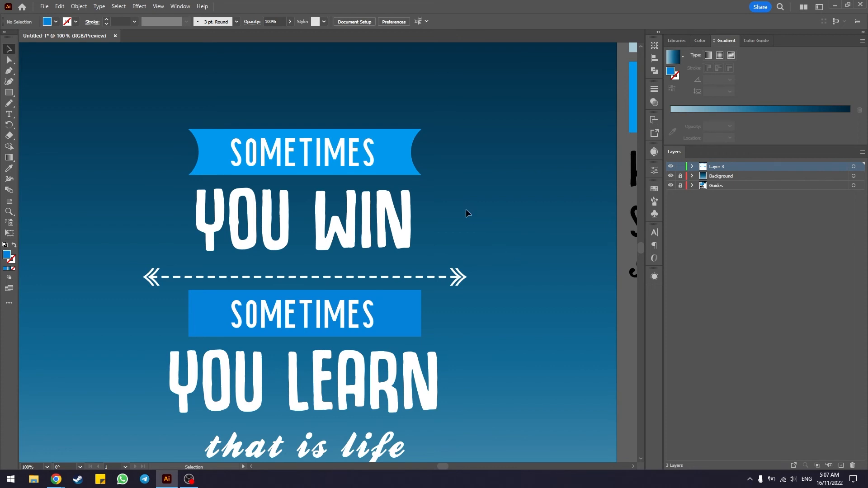
scroll(466, 210, "down", 2)
scroll(466, 213, "down", 3)
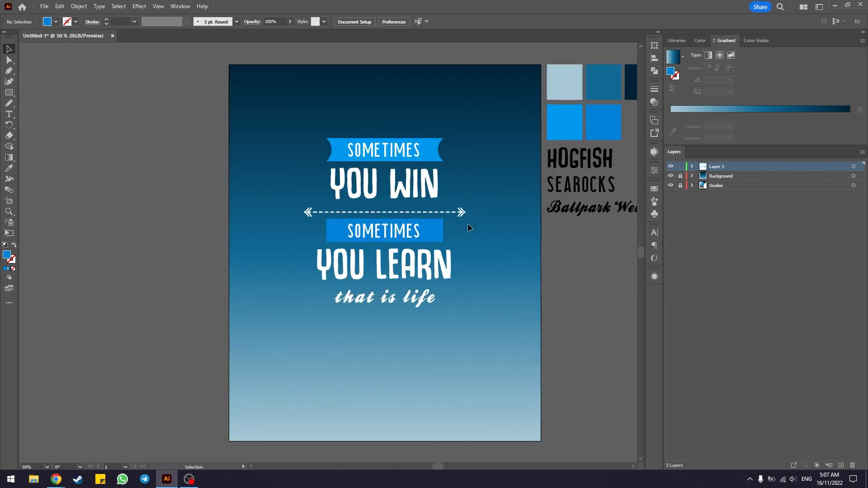
scroll(447, 208, "up", 4)
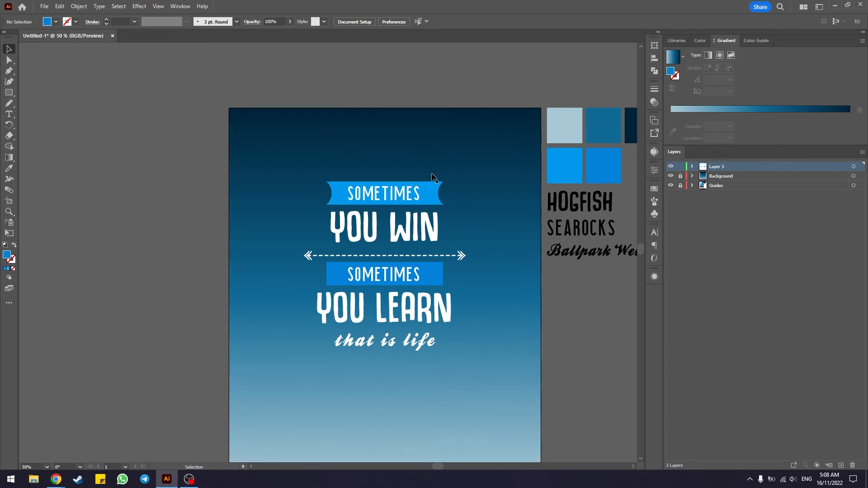
scroll(452, 253, "up", 1, "alt")
scroll(535, 336, "down", 2)
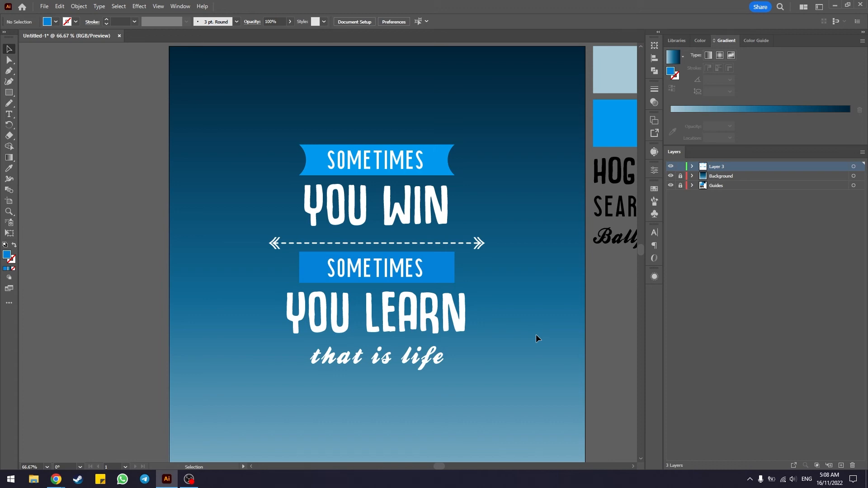
Step: Rename the layer holding the poster text and banners, Layer 3, as Text
key("ctrl+minus")
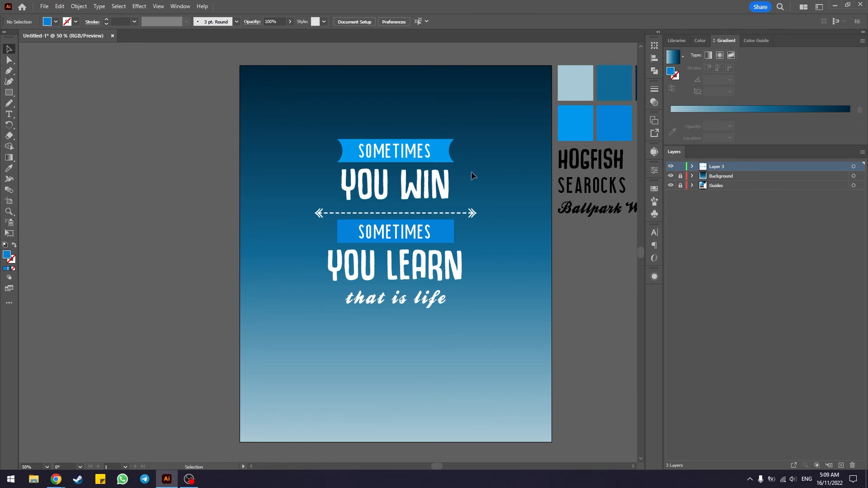
left_click(680, 176)
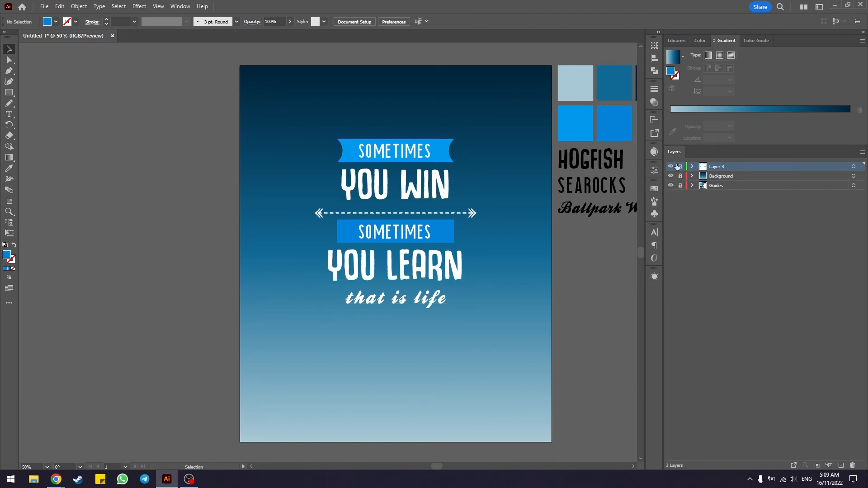
double_click(718, 166)
type("Text")
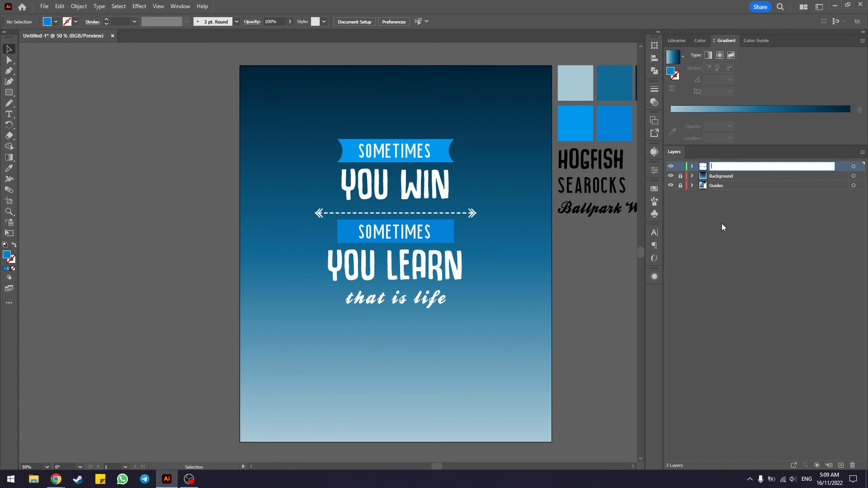
key("Return")
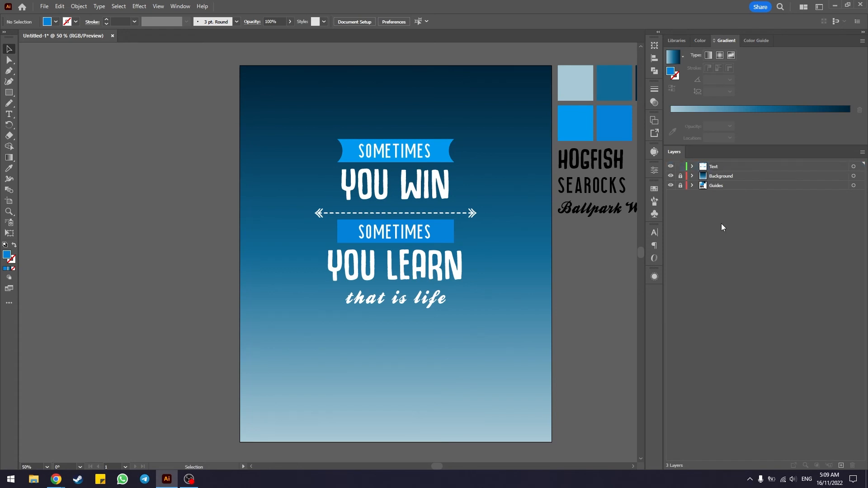
Step: Lock the Text layer, unlock the Background layer and make it the active layer, with nothing selected
left_click(680, 167)
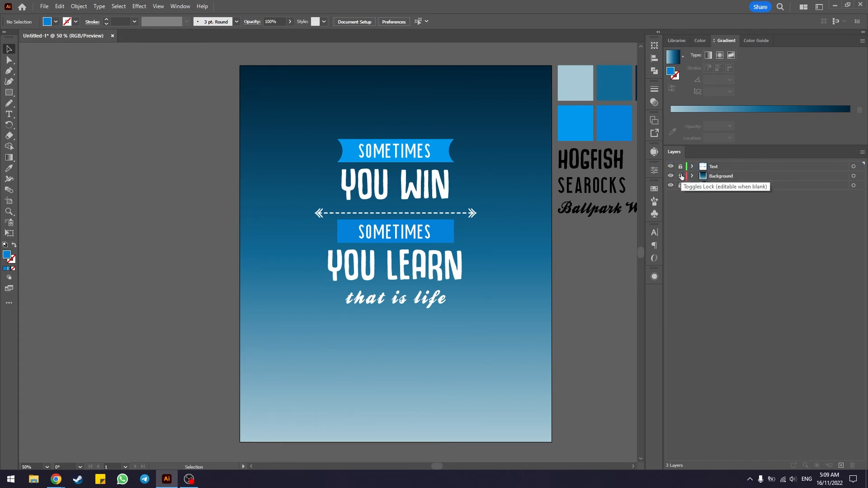
left_click(719, 176)
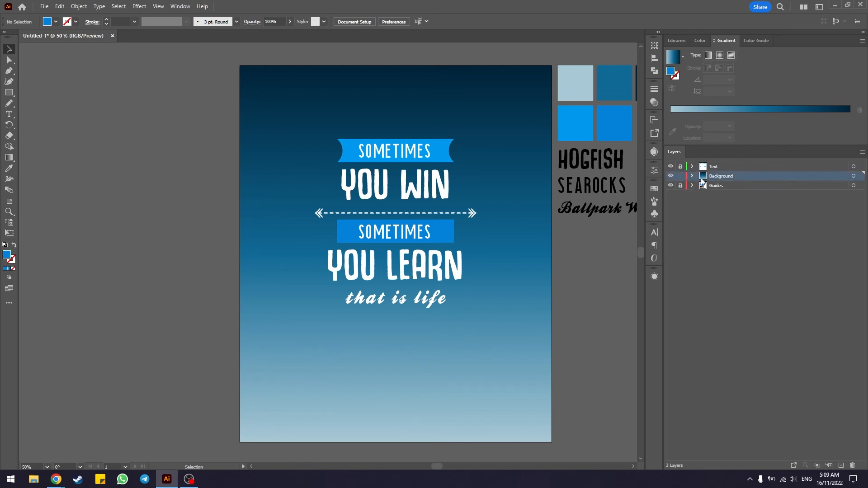
left_click(853, 176)
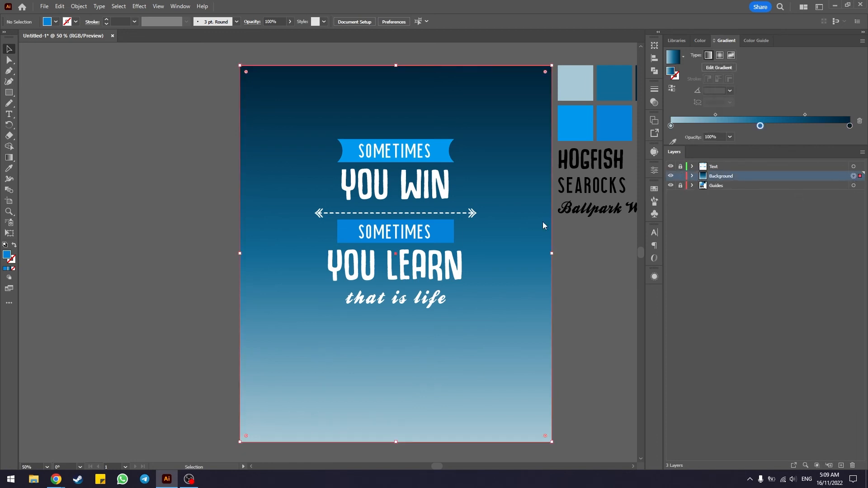
left_click(591, 288)
Step: Draw a closed, jagged mountain silhouette with the Pen tool along the artboard's lower edge, 1080 px wide and about 234 px high
scroll(590, 289, "down", 1)
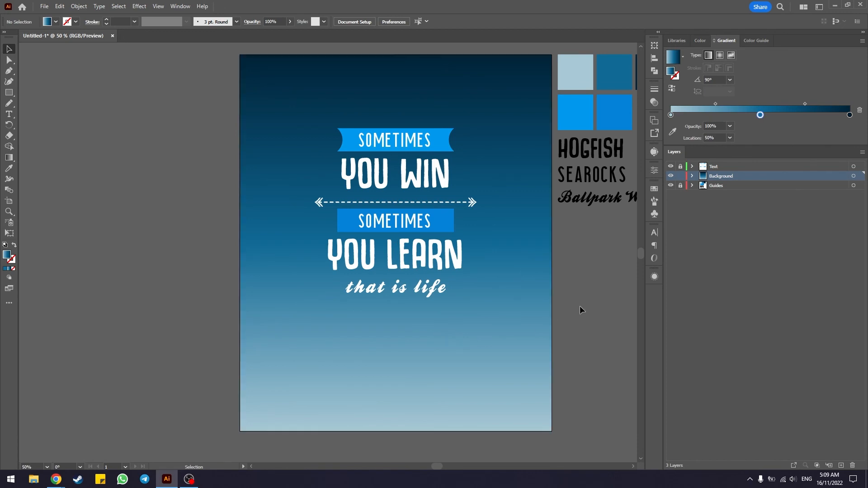
left_click(13, 73)
scroll(423, 315, "down", 2)
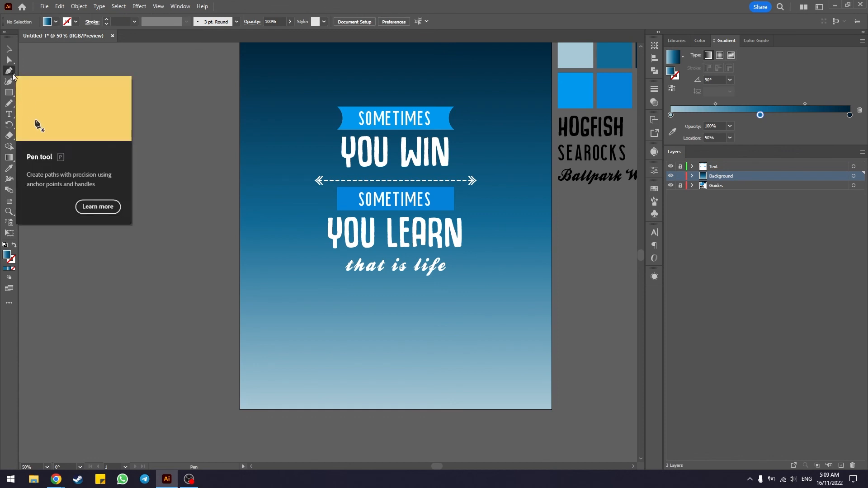
scroll(497, 311, "down", 1)
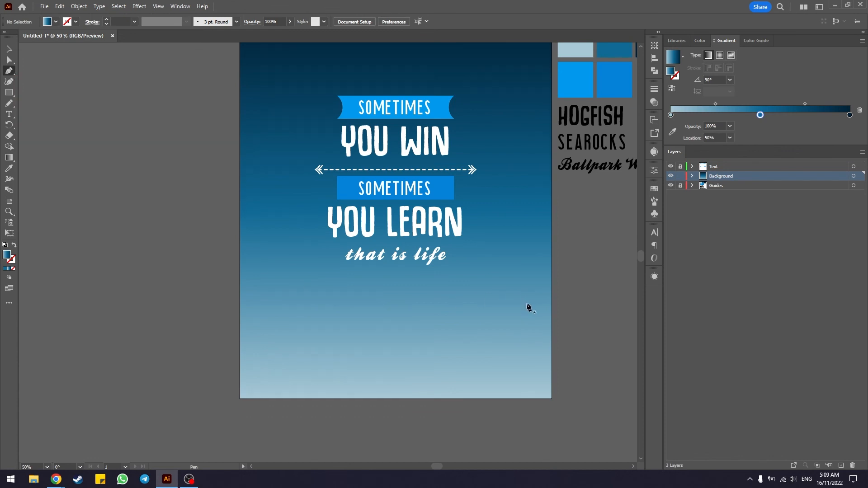
left_click(240, 399)
left_click(278, 349)
left_click(329, 345)
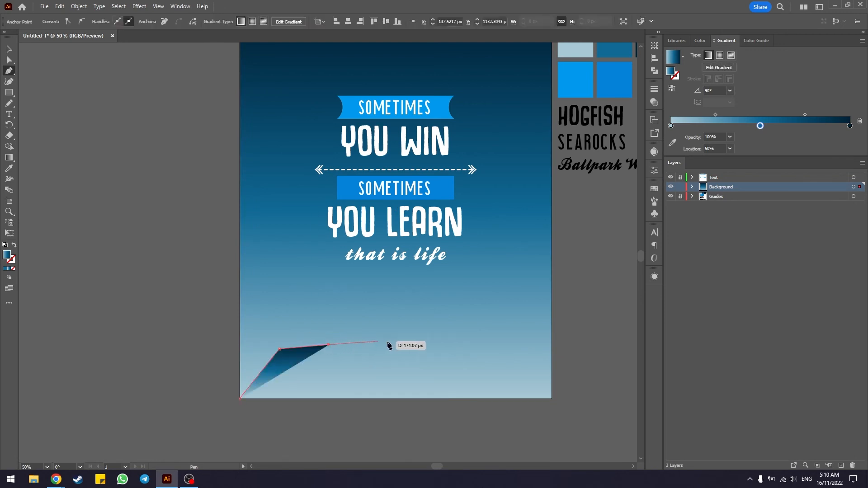
left_click(396, 342)
left_click(439, 347)
left_click(471, 335)
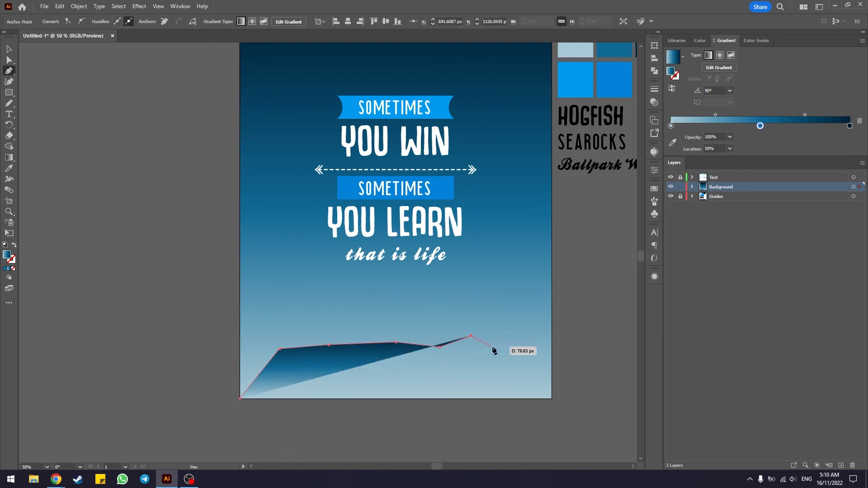
left_click(505, 348)
left_click(523, 331)
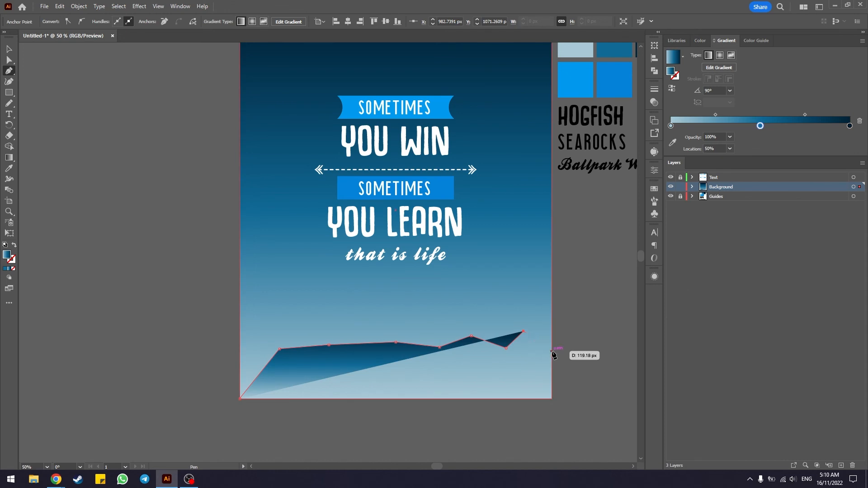
left_click(551, 351)
left_click(551, 398)
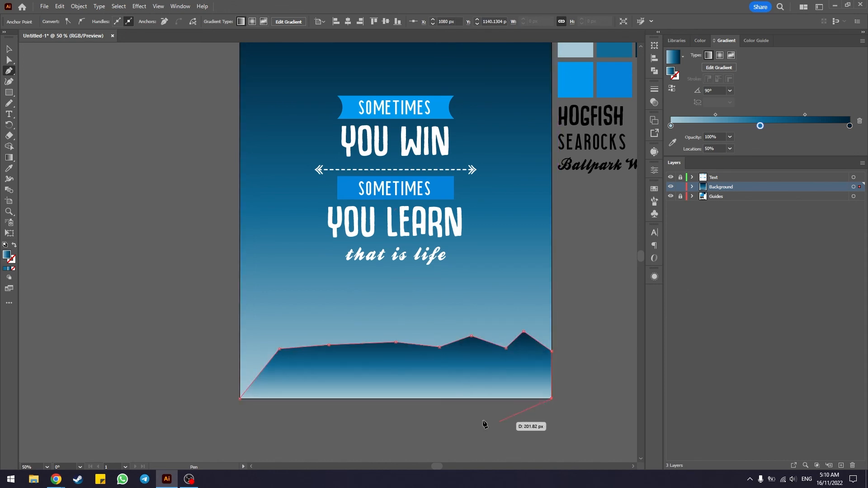
left_click(239, 398)
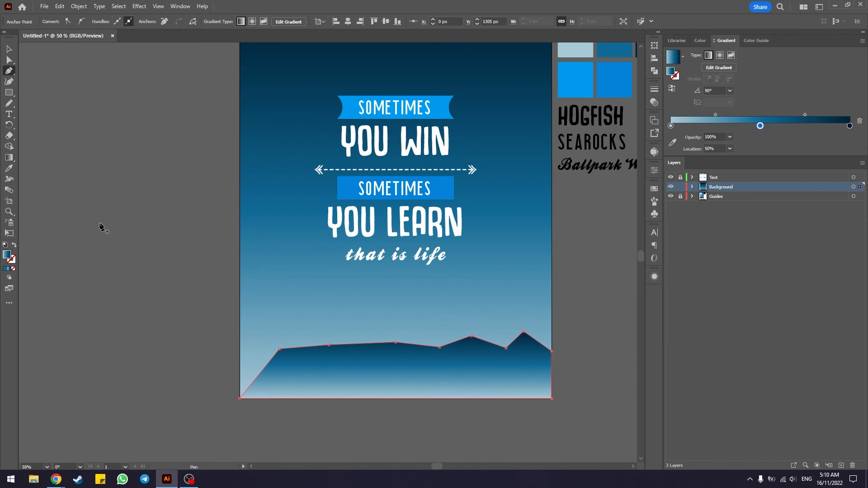
Step: Recolor the mountain silhouette by sampling the brighter blue palette swatch with the Eyedropper tool, and deselect it
left_click_drag(462, 242, 407, 285)
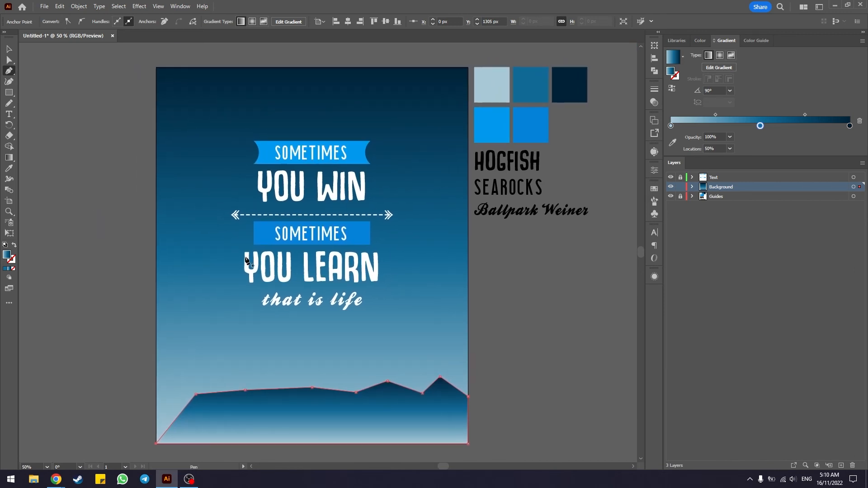
left_click(8, 169)
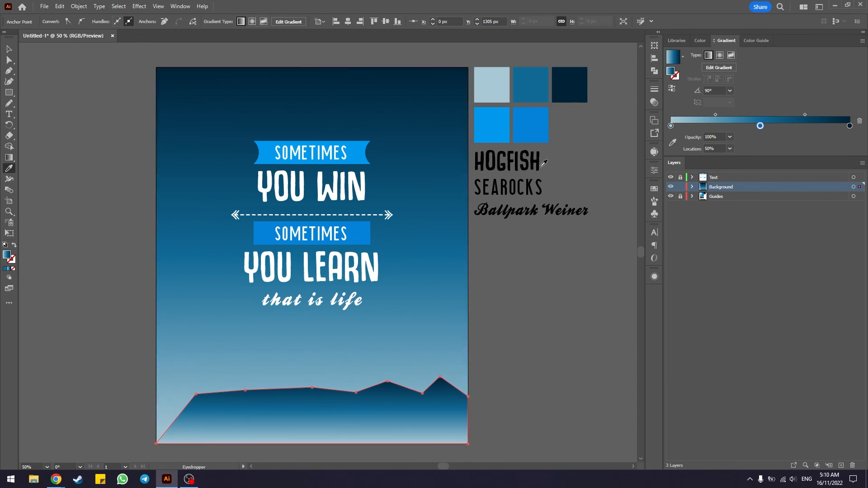
left_click(502, 120)
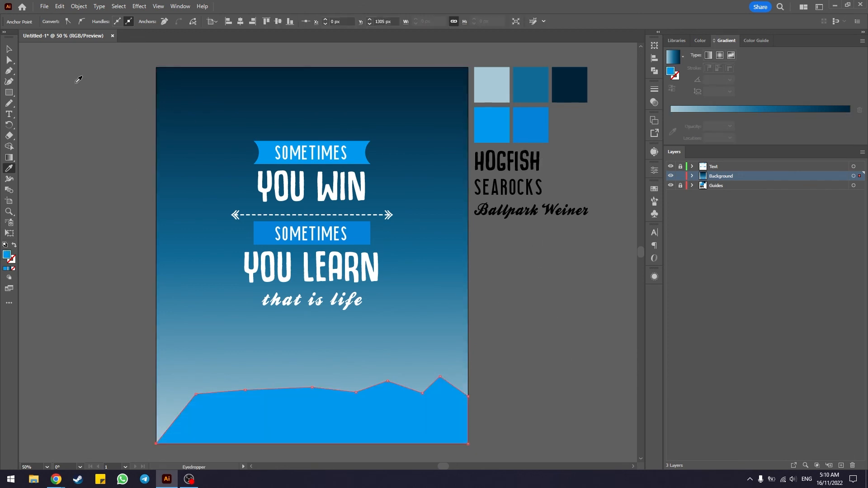
left_click(9, 49)
left_click(93, 142)
Step: Set the blue mountain silhouette's opacity to 95% and deselect it
left_click_drag(143, 321, 230, 307)
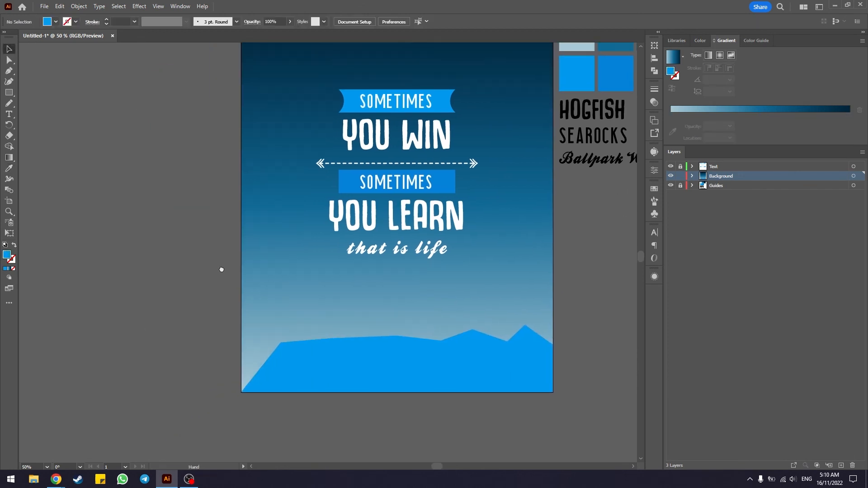
left_click(405, 388)
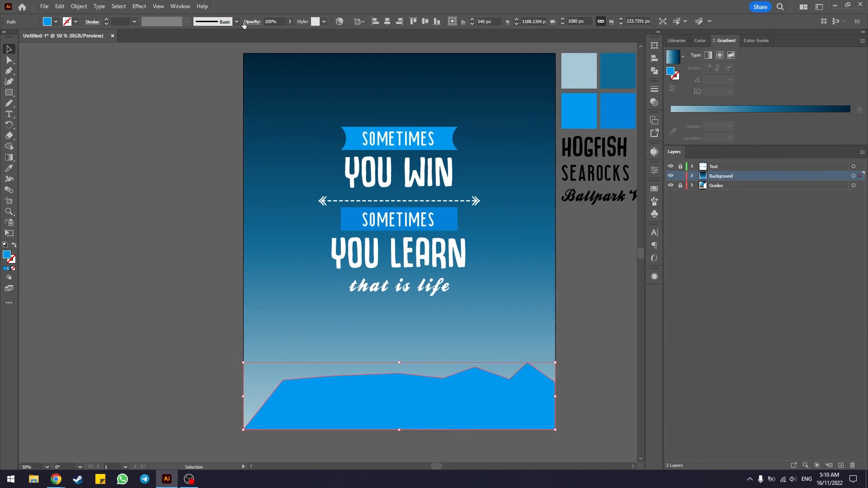
left_click(271, 21)
type("95")
key("Return")
left_click(158, 134)
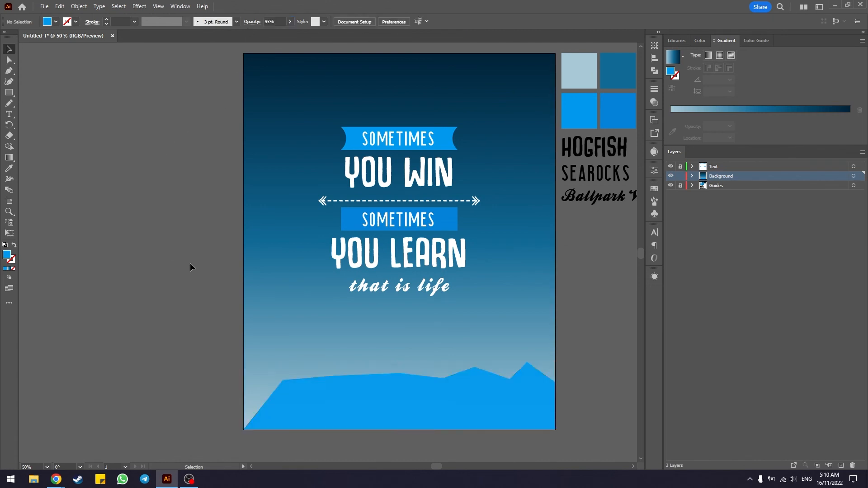
Step: Draw a taller closed mountain ridge with the Pen tool across the full artboard width, covering the first and rising to Y 849 px at the right edge
scroll(193, 264, "down", 1)
scroll(193, 264, "down", 1)
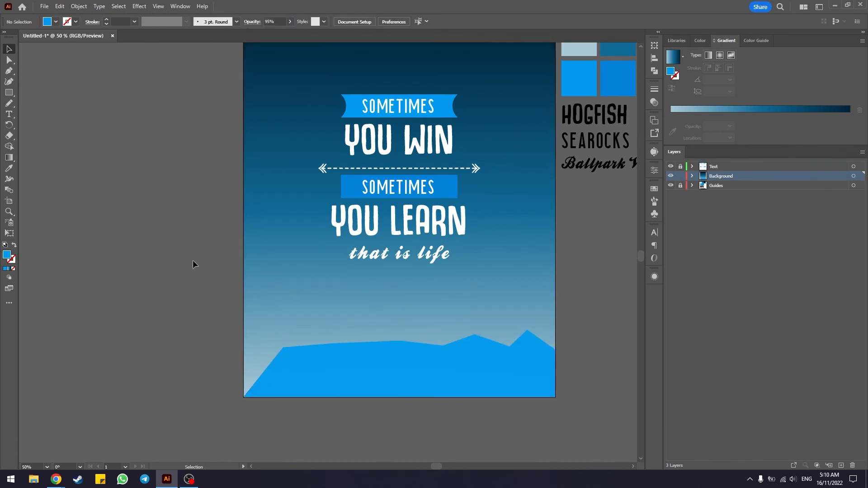
left_click(9, 71)
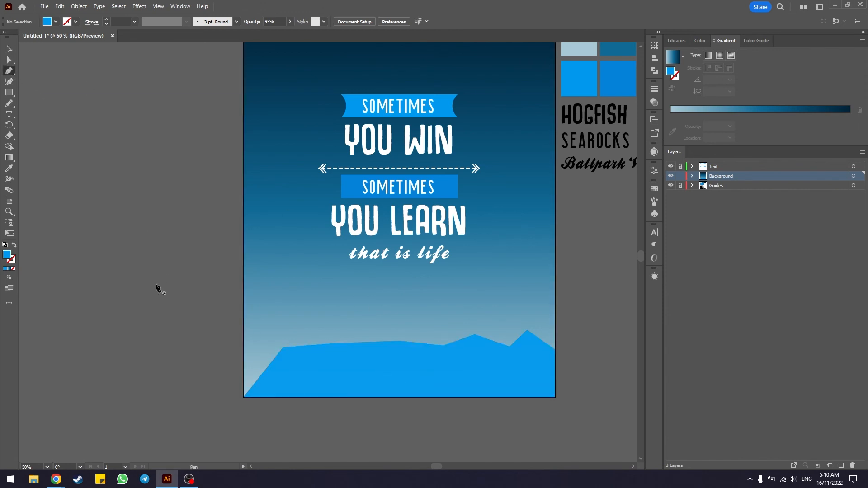
left_click(243, 359)
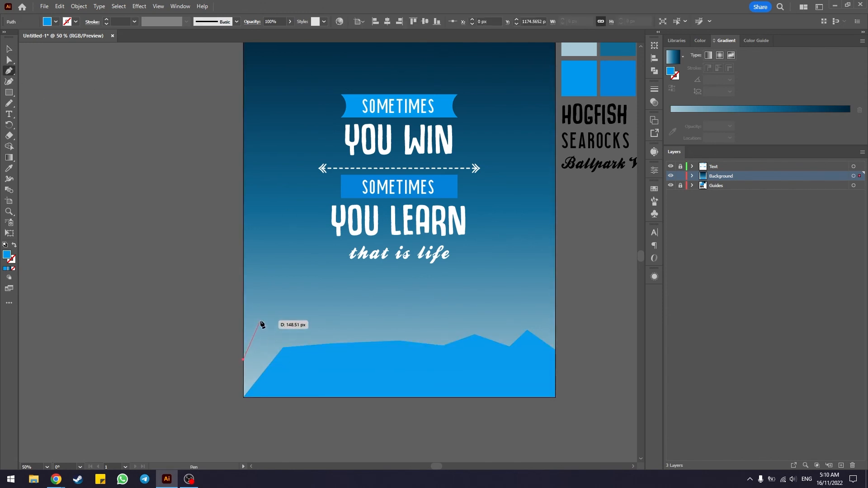
left_click(262, 319)
left_click(291, 297)
left_click(334, 285)
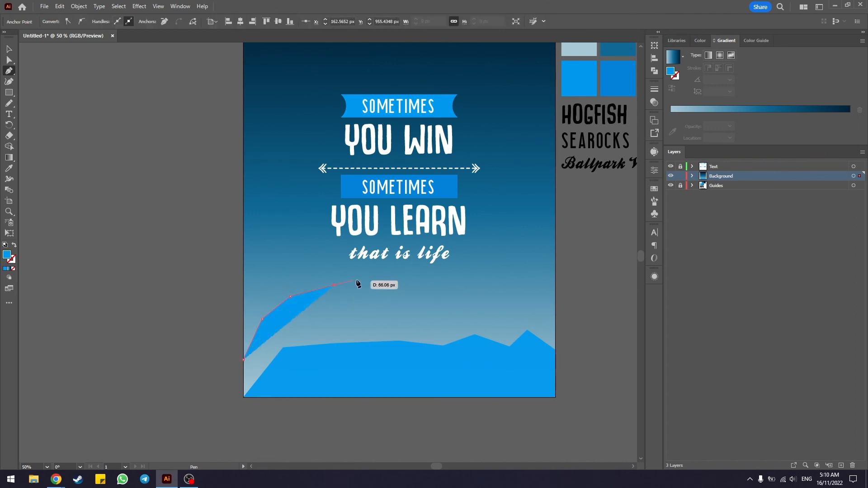
left_click(374, 283)
left_click(417, 300)
left_click(453, 283)
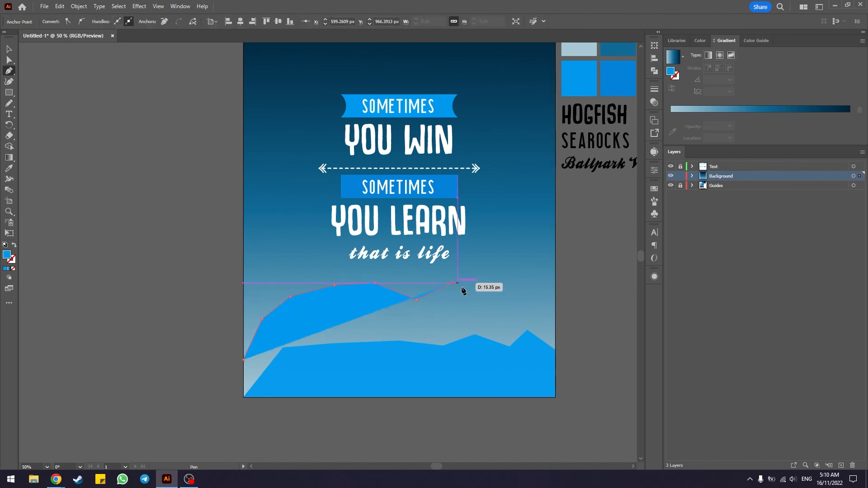
left_click(486, 301)
left_click(518, 285)
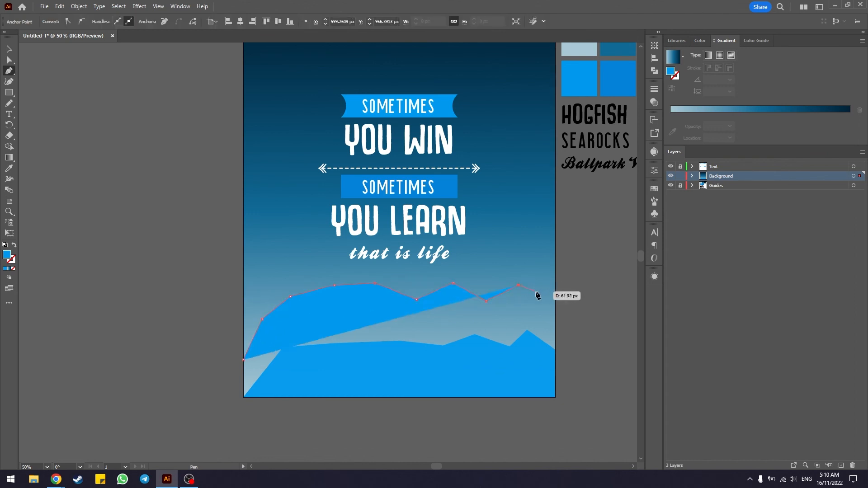
left_click(555, 266)
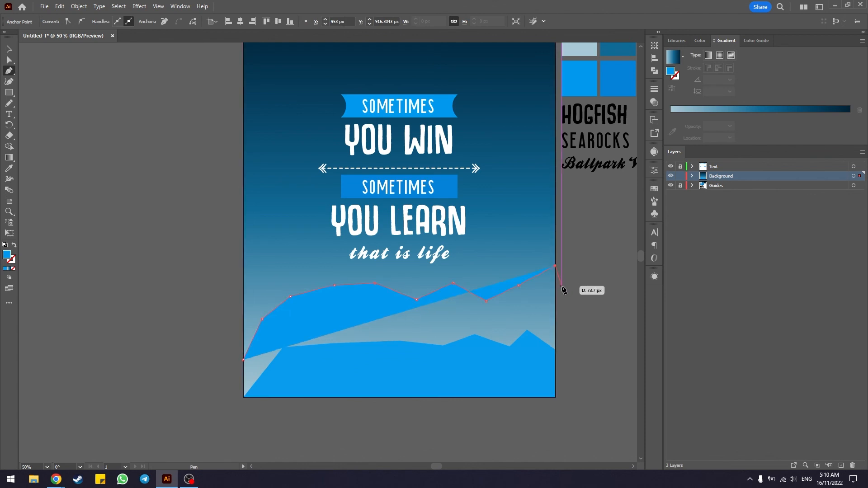
left_click(555, 397)
left_click(556, 397)
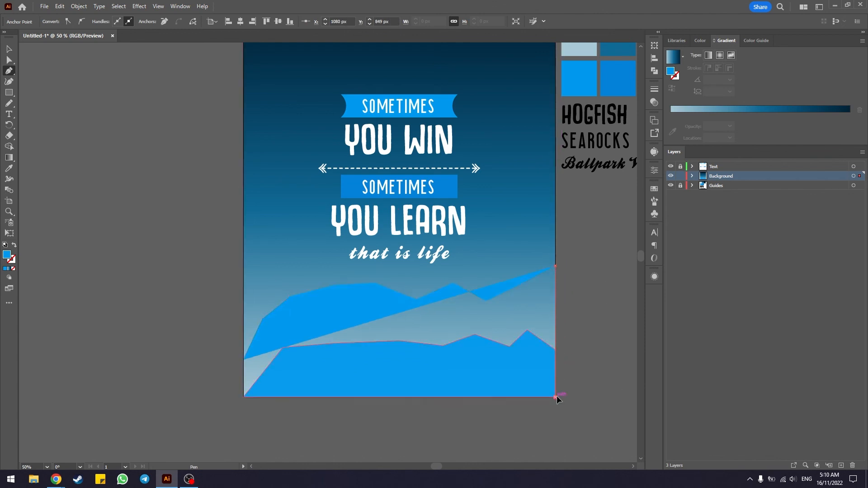
left_click(244, 398)
left_click(244, 361)
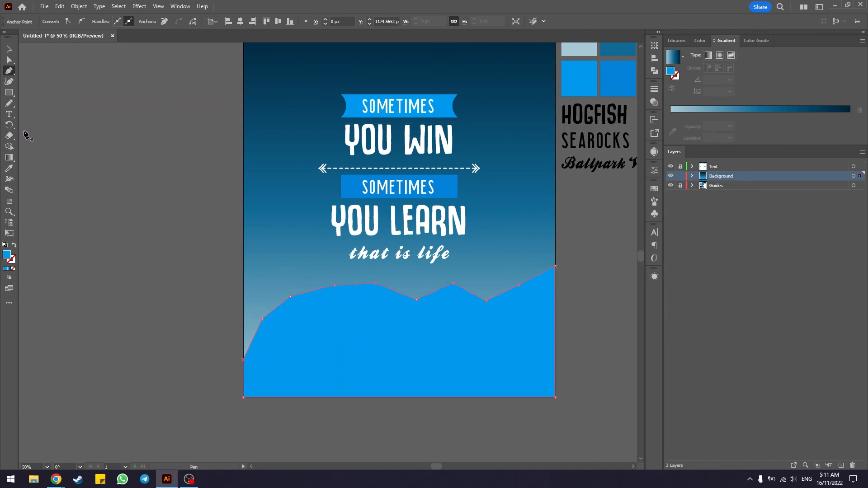
Step: Recolor the taller mountain ridge by sampling the dark navy palette swatch with the Eyedropper tool
left_click(9, 168)
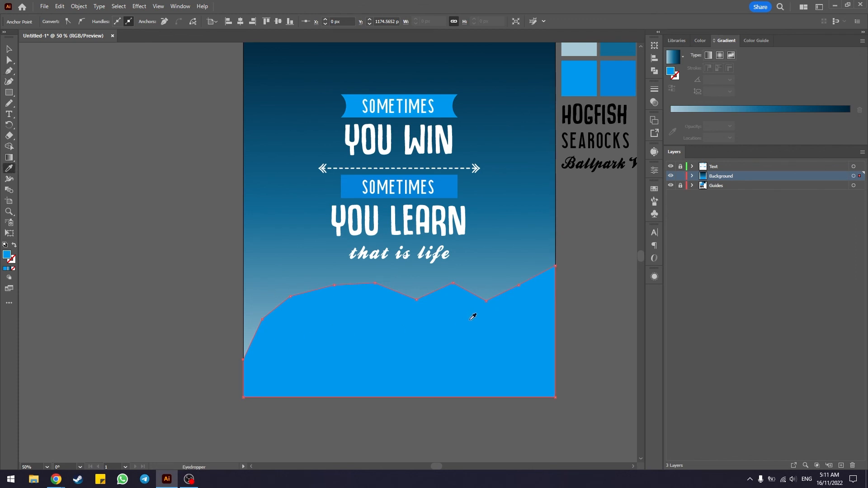
key("space")
left_click_drag(586, 254, 491, 289)
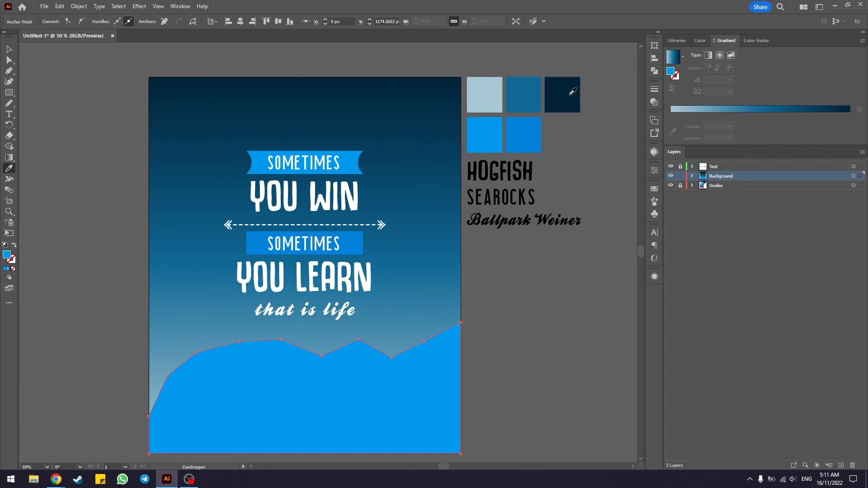
left_click(572, 94)
left_click(8, 49)
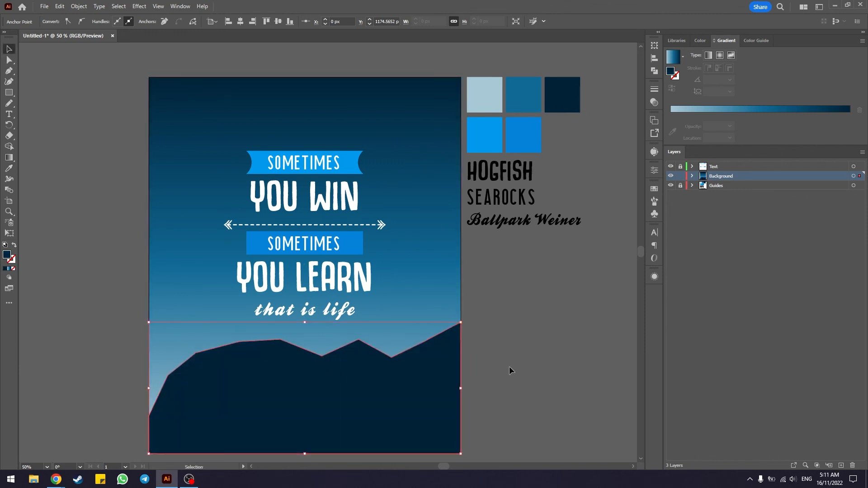
Step: Send the dark navy ridge backward one level, behind the lighter blue mountain silhouette
scroll(509, 332, "down", 2)
scroll(558, 329, "left", 2)
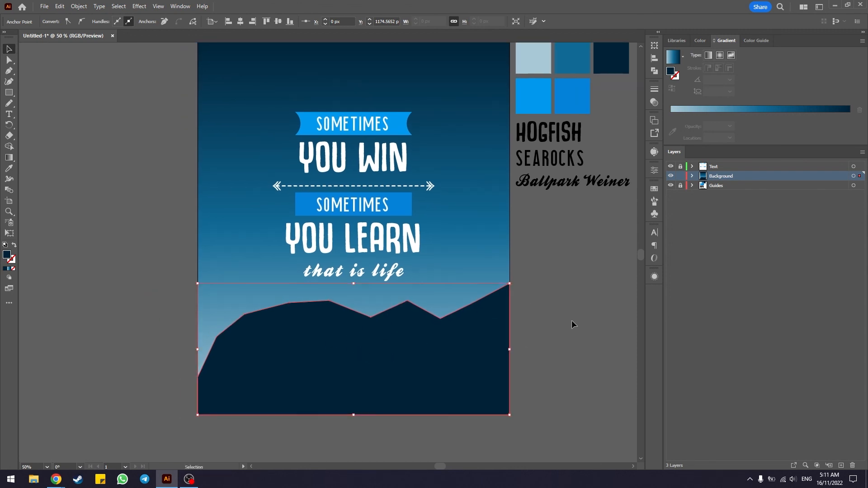
key("ctrl+bracketleft")
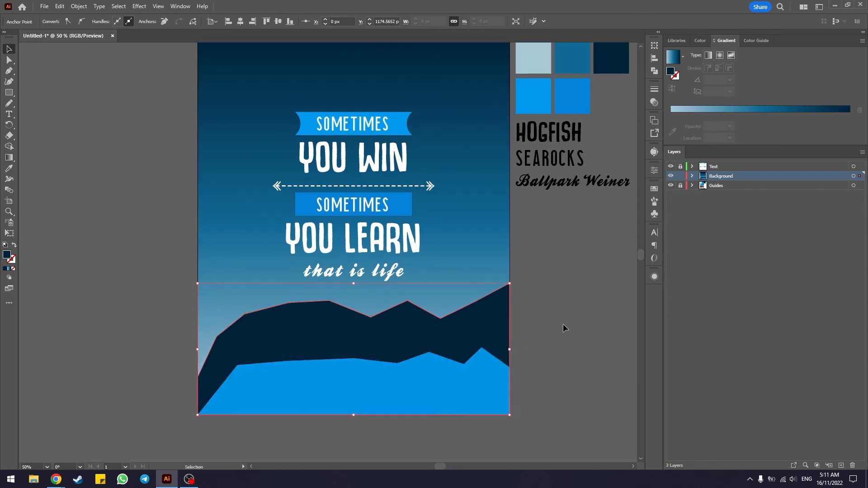
Step: Undo the navy ridge's reordering, send it backward again behind the lighter blue mountain silhouette, and deselect it
key("ctrl+z")
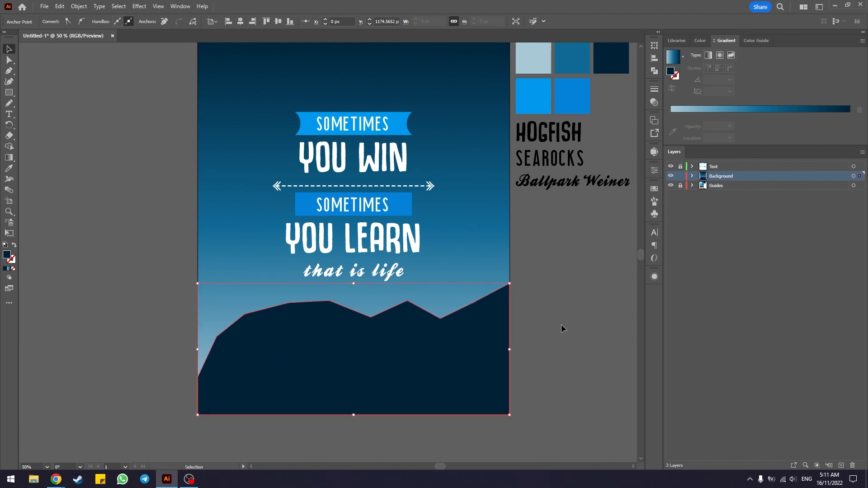
key("a")
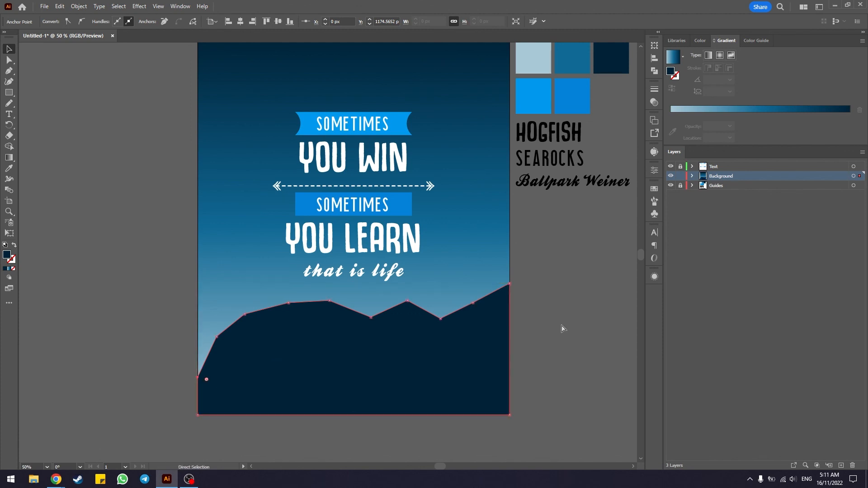
key("ctrl+bracketleft")
key("v")
left_click(561, 325)
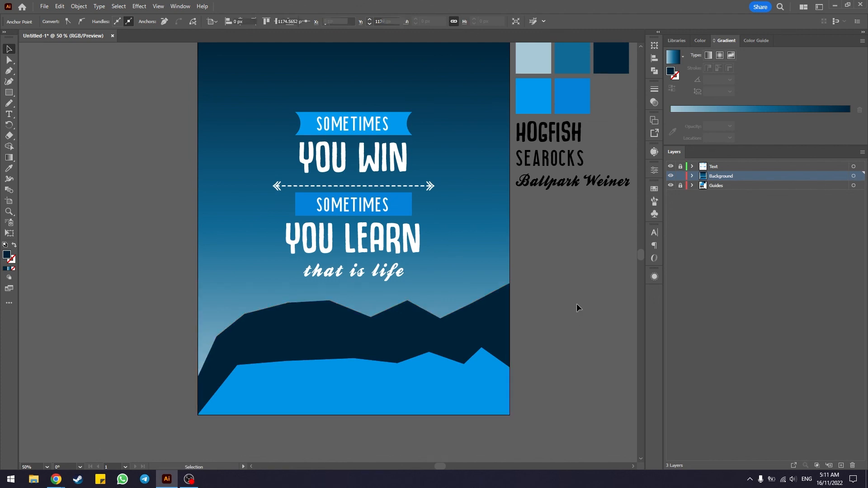
Step: Set the dark navy mountain ridge's opacity to 40% and deselect it
left_click(272, 338)
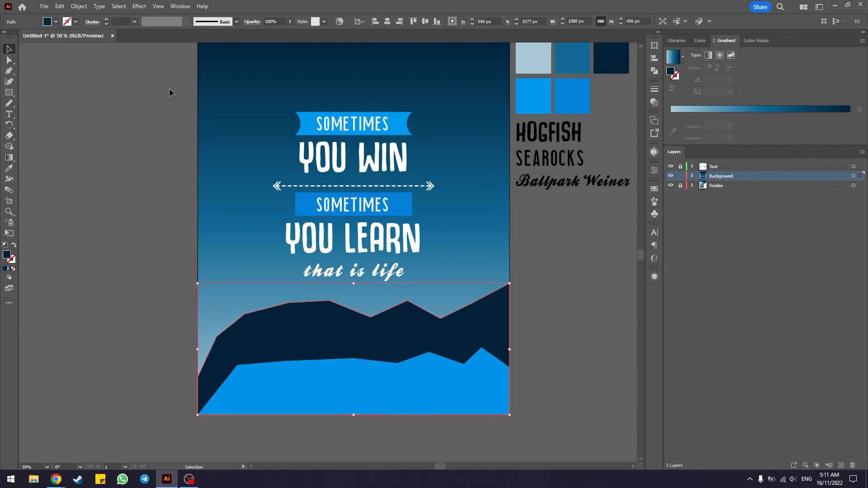
left_click(274, 22)
type("40")
key("Return")
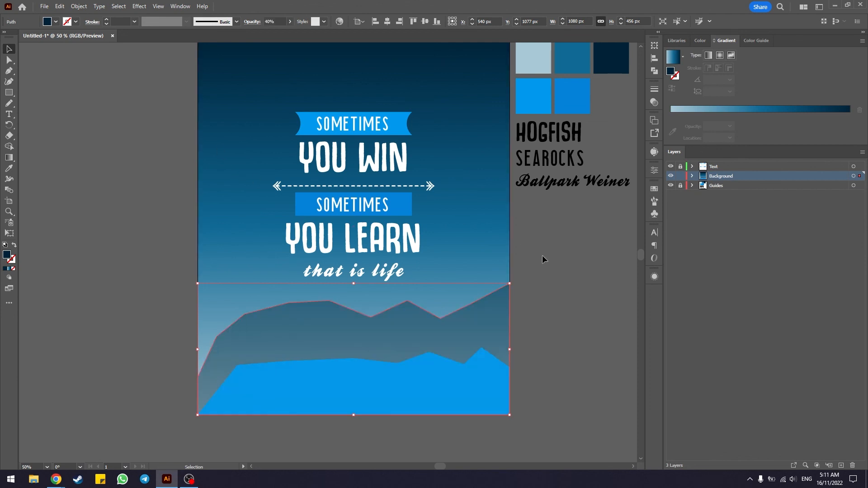
left_click(543, 259)
scroll(560, 295, "down", 2)
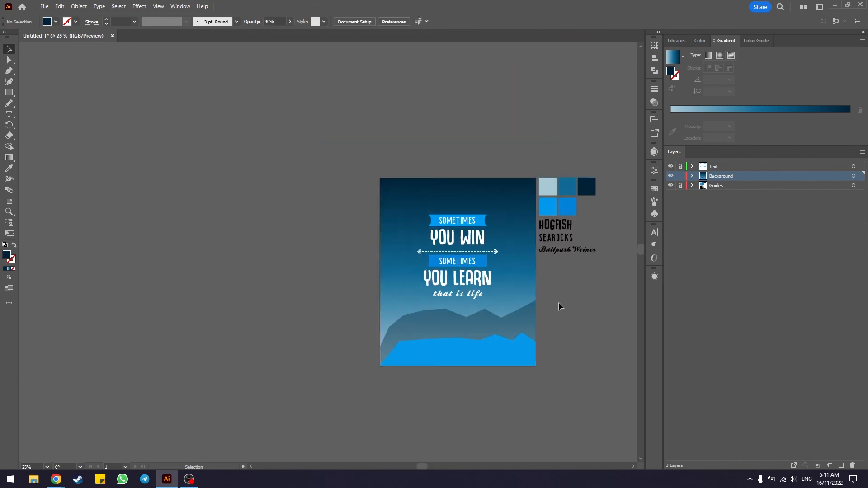
scroll(558, 302, "up", 3)
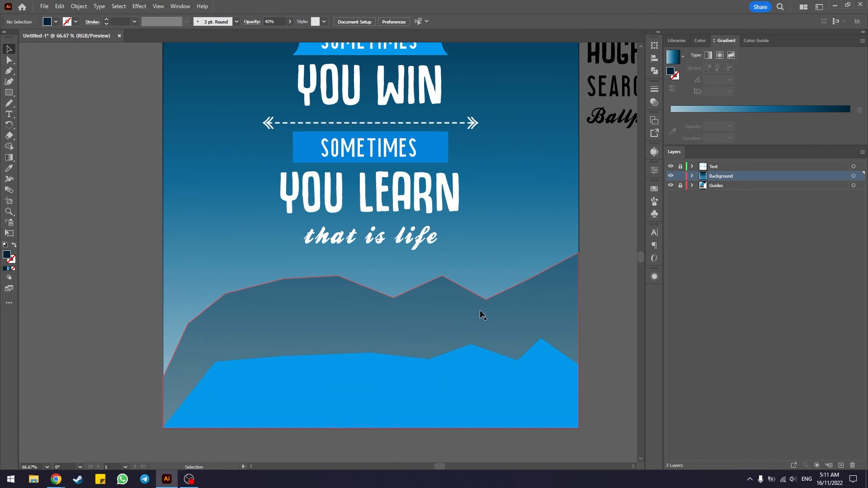
scroll(479, 309, "down", 2)
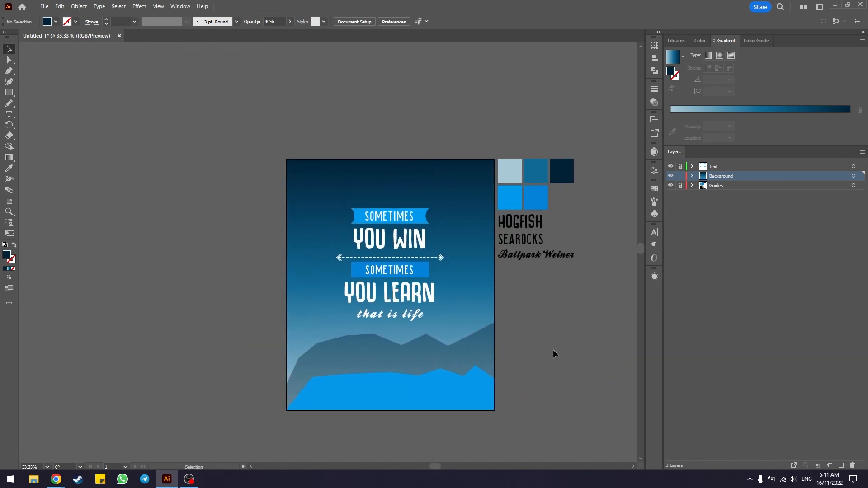
scroll(542, 351, "up", 1)
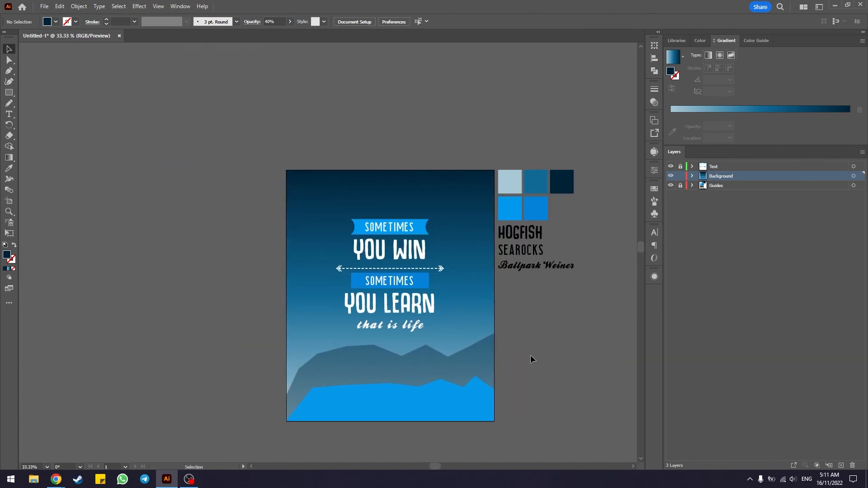
scroll(458, 376, "up", 1)
left_click(369, 401)
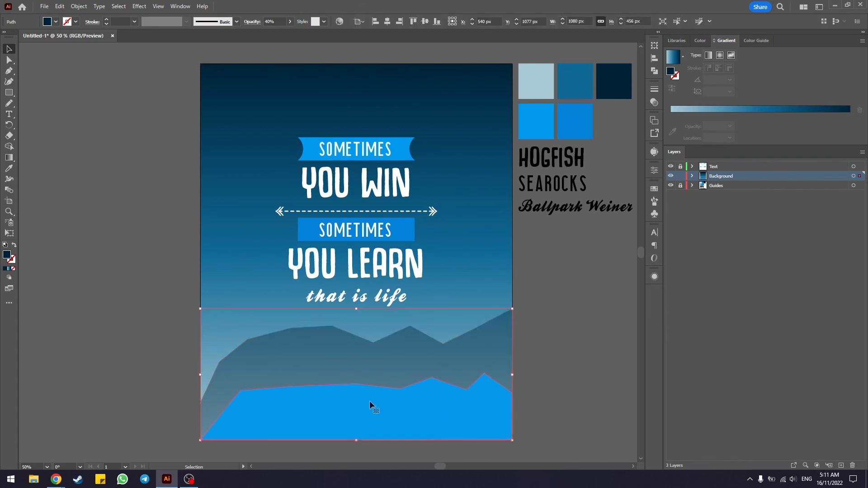
left_click(587, 323)
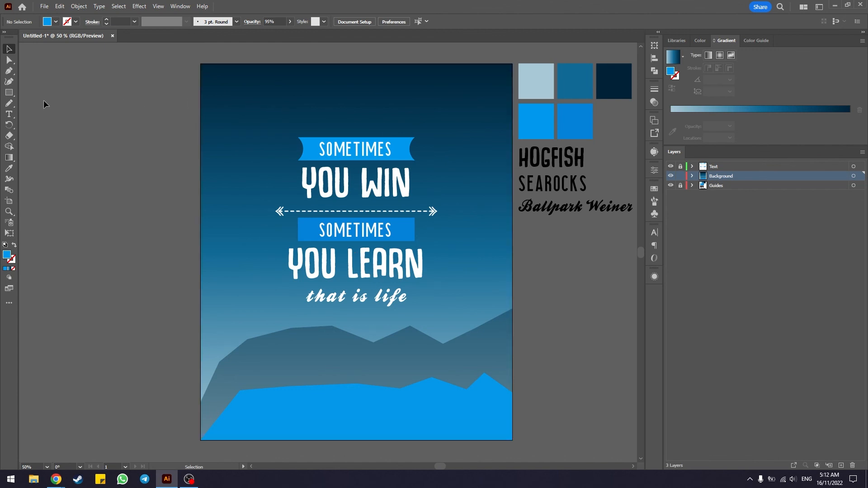
Step: Draw a moon circle about 189 px wide with the Ellipse tool in the poster's upper-left corner, fill it white and deselect it
left_click(12, 95)
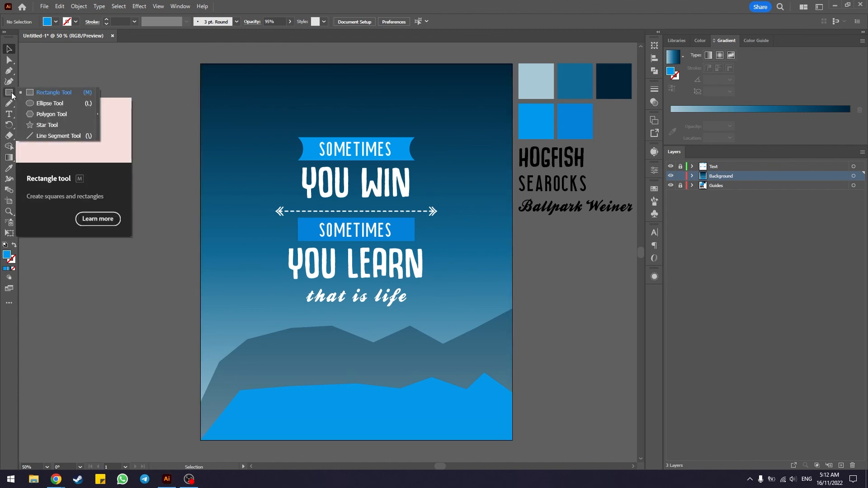
left_click(37, 103)
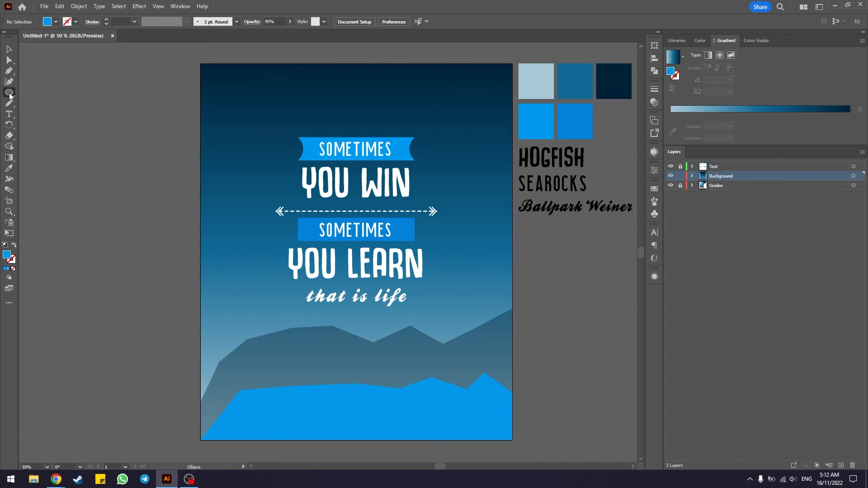
left_click_drag(216, 78, 262, 132)
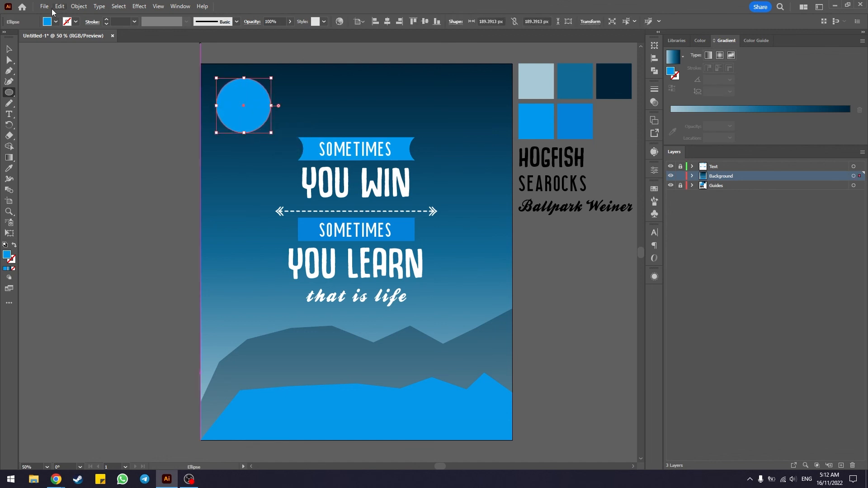
left_click(55, 22)
left_click(18, 37)
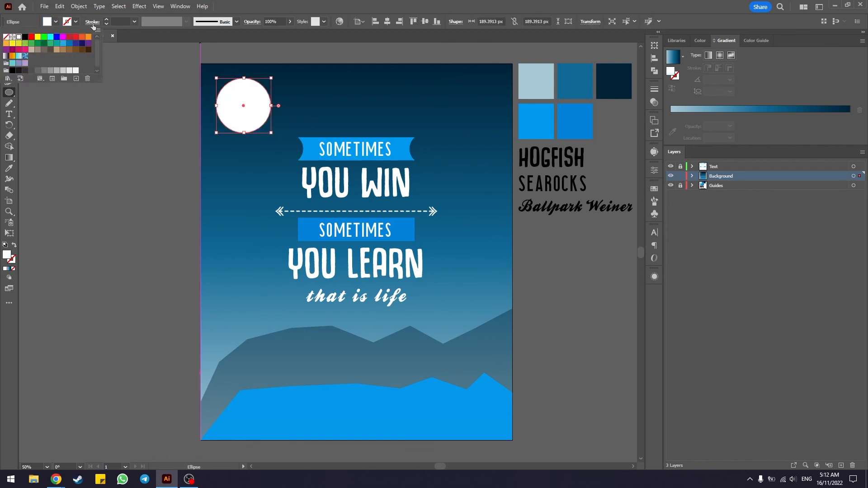
left_click(9, 49)
left_click(121, 91)
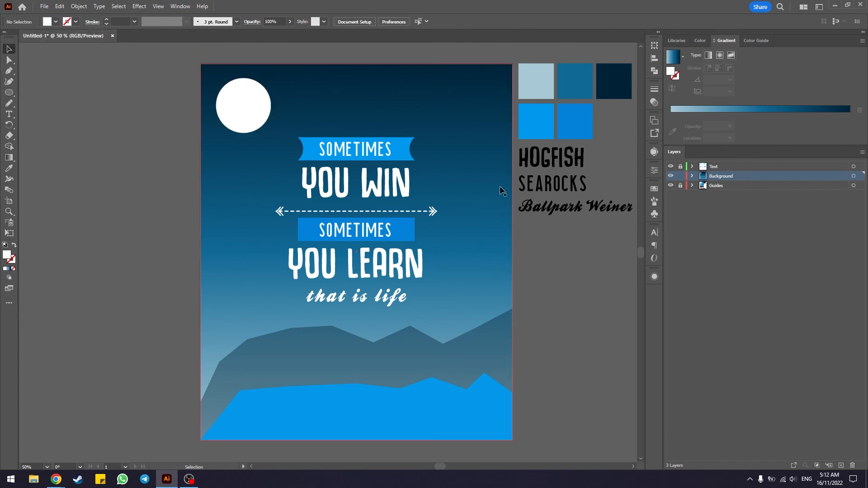
Step: Duplicate the white moon circle and place the copy exactly on top of the original
scroll(225, 100, "up", 4)
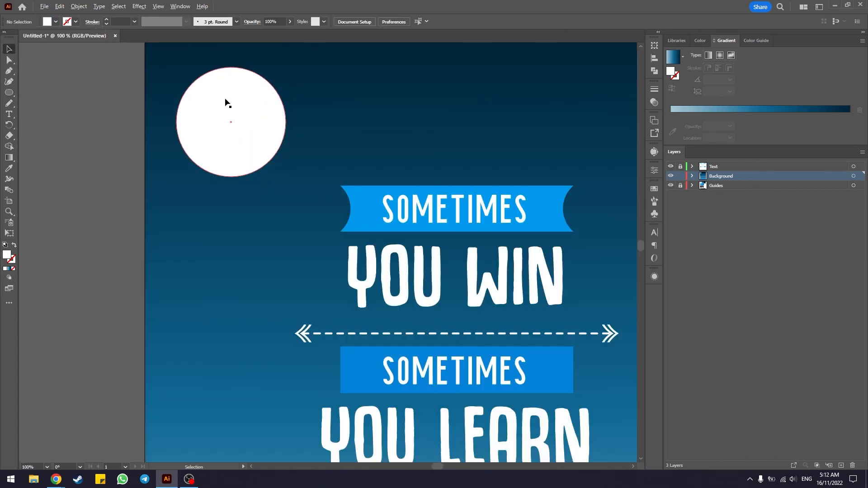
scroll(270, 127, "up", 2)
left_click(281, 170)
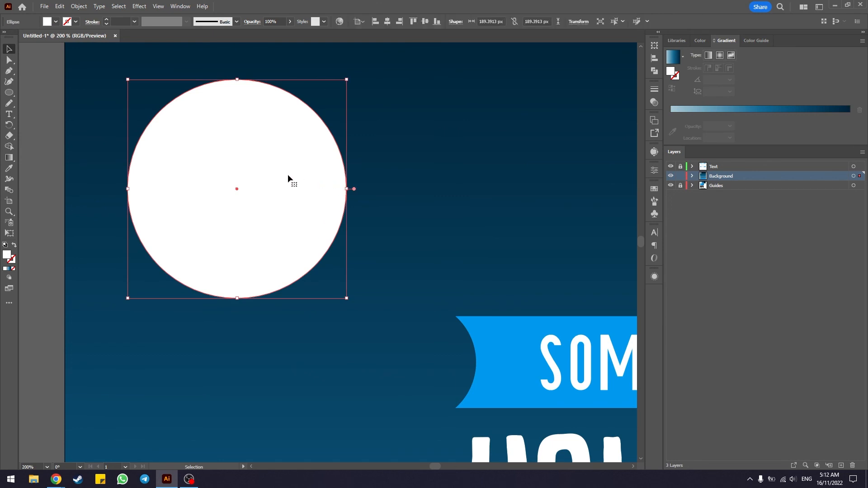
key("ctrl+c")
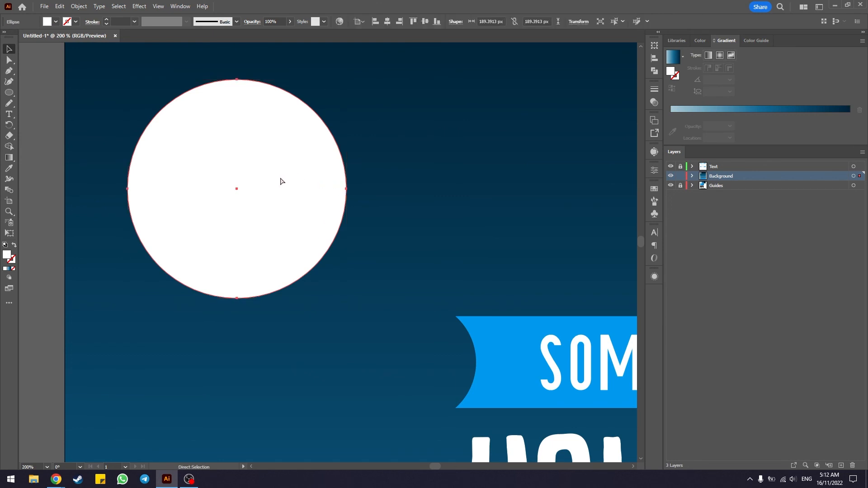
key("ctrl+v")
left_click_drag(385, 244, 294, 181)
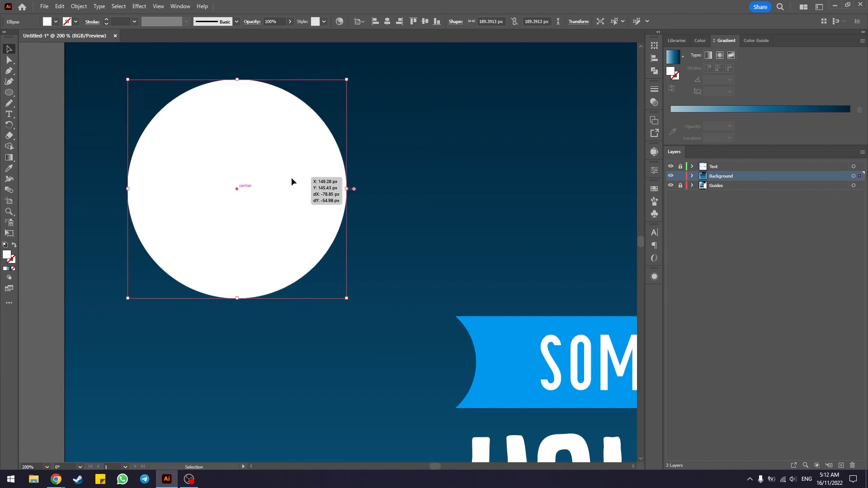
Step: Recolor the copied circle light grey and shrink it concentrically to about 150 px wide, leaving a white ring around it
double_click(7, 254)
left_click_drag(505, 225, 498, 246)
left_click(718, 226)
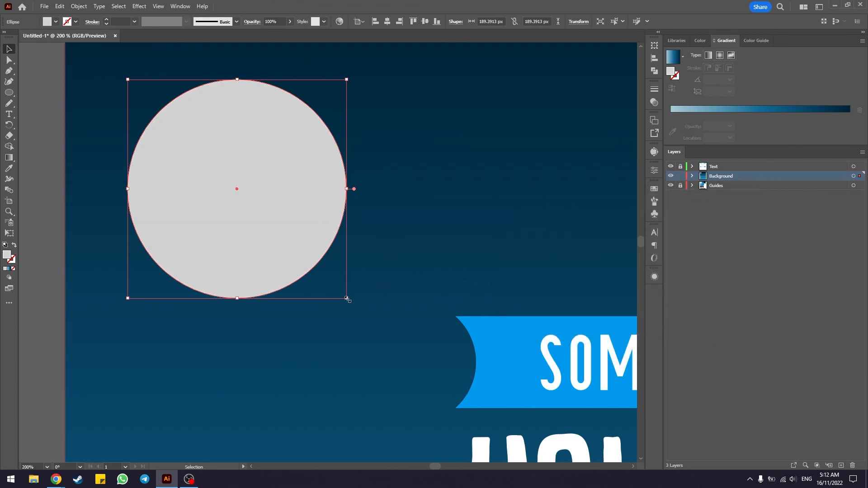
left_click_drag(347, 298, 324, 284)
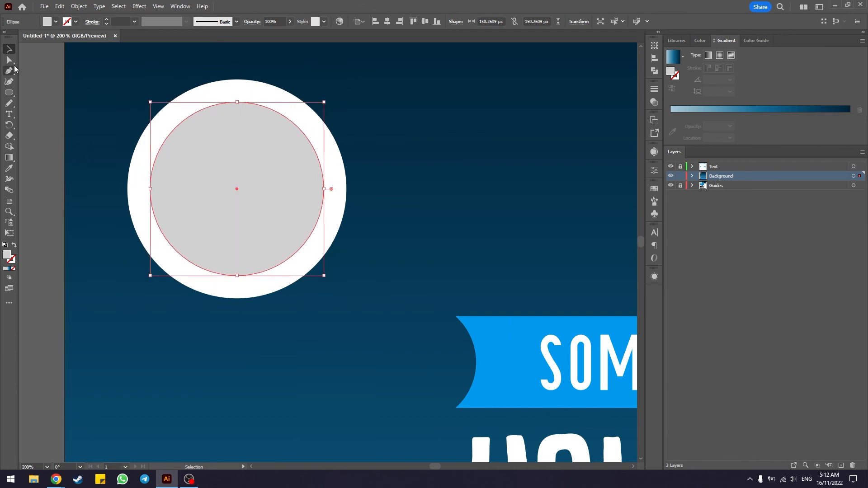
left_click(39, 90)
Step: Reshape the dark ridge's outline with the Direct Selection tool, deepening the valley before its rise to the poster's right edge
scroll(168, 243, "down", 4)
scroll(215, 321, "down", 2)
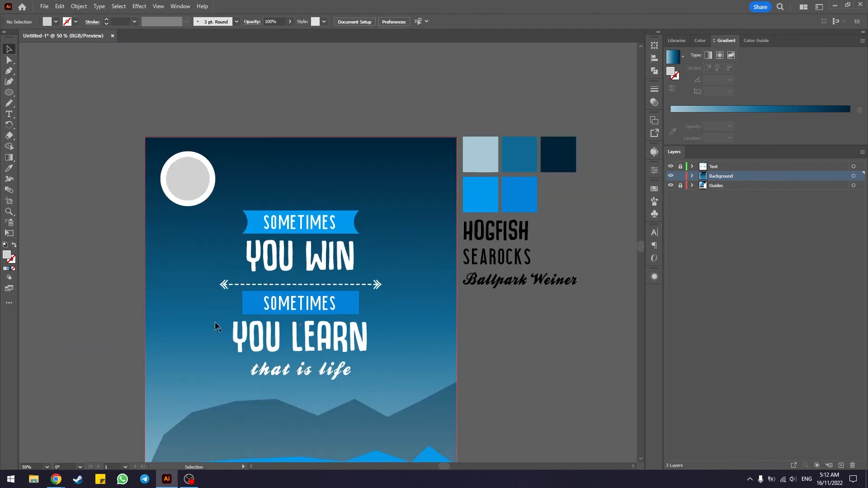
scroll(216, 321, "down", 2)
key("ctrl+0")
key("a")
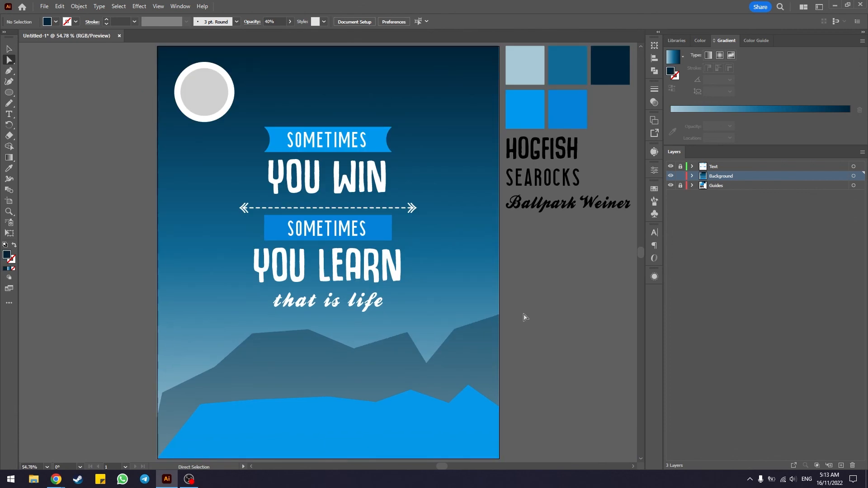